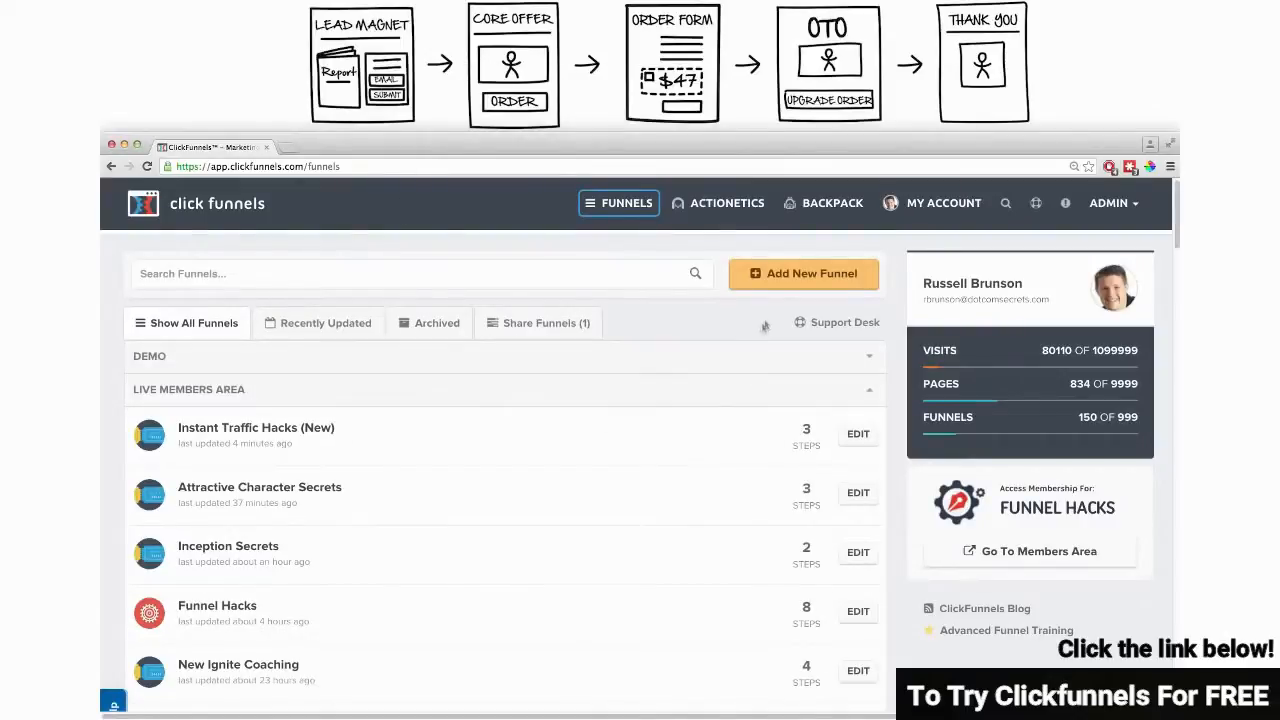
# Step: Start a new funnel with the goal of selling a product and choose the Sales Funnel type
pyautogui.click(788, 274)
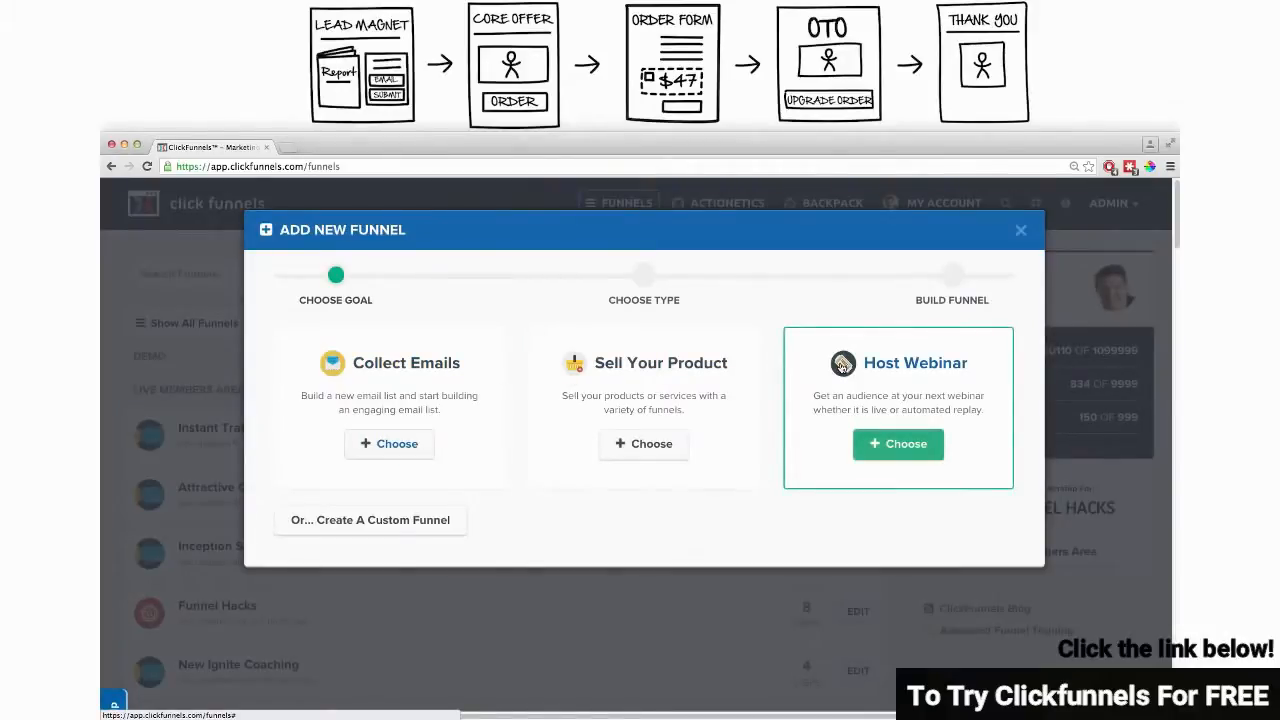
pyautogui.click(897, 452)
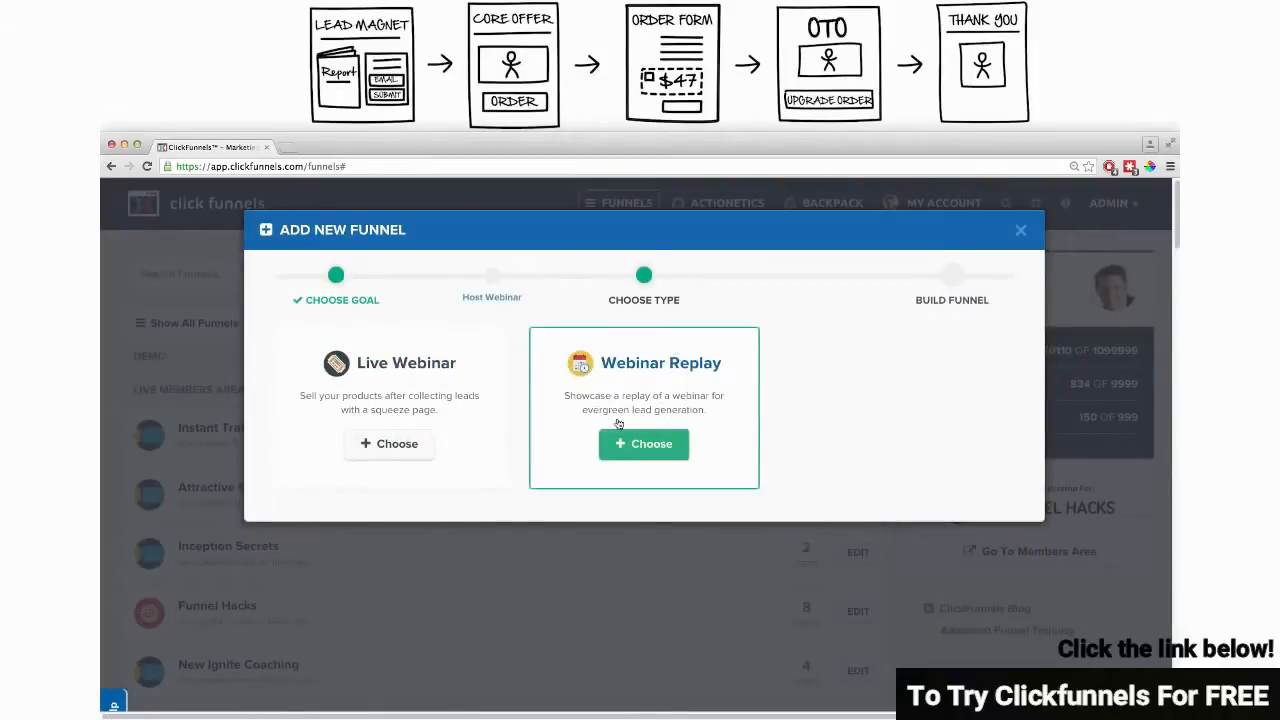
pyautogui.click(480, 298)
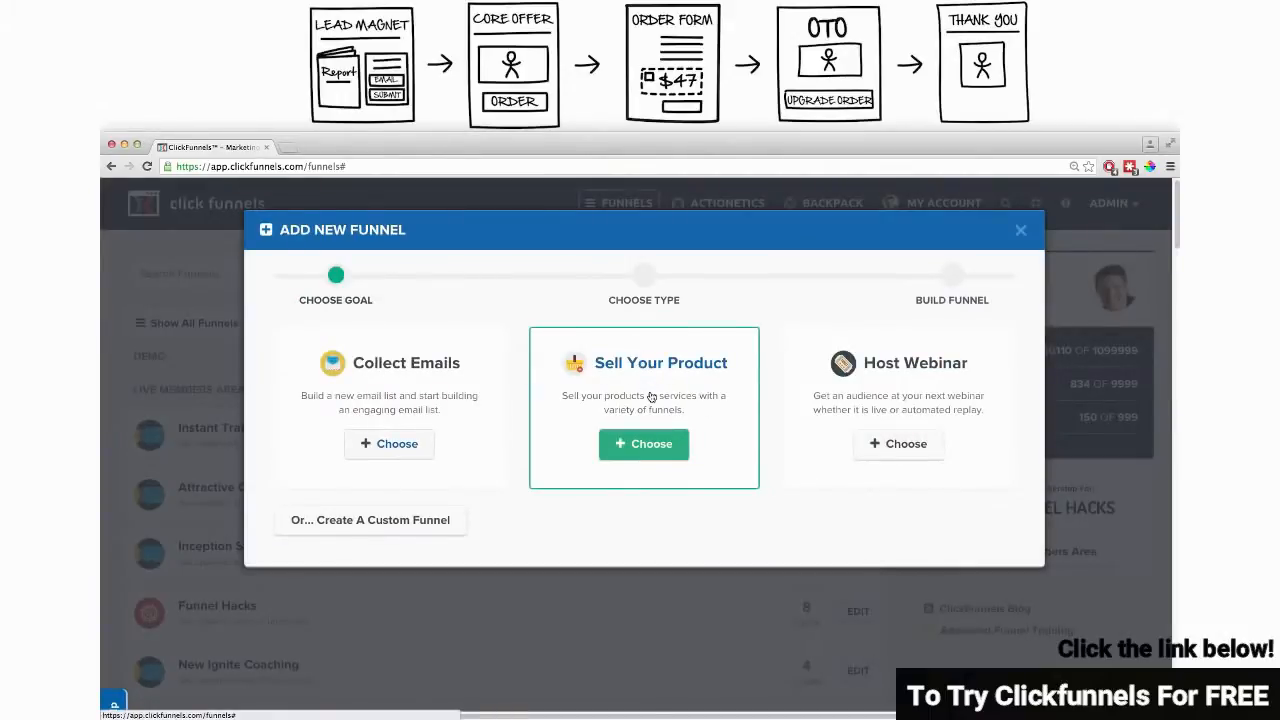
pyautogui.click(651, 397)
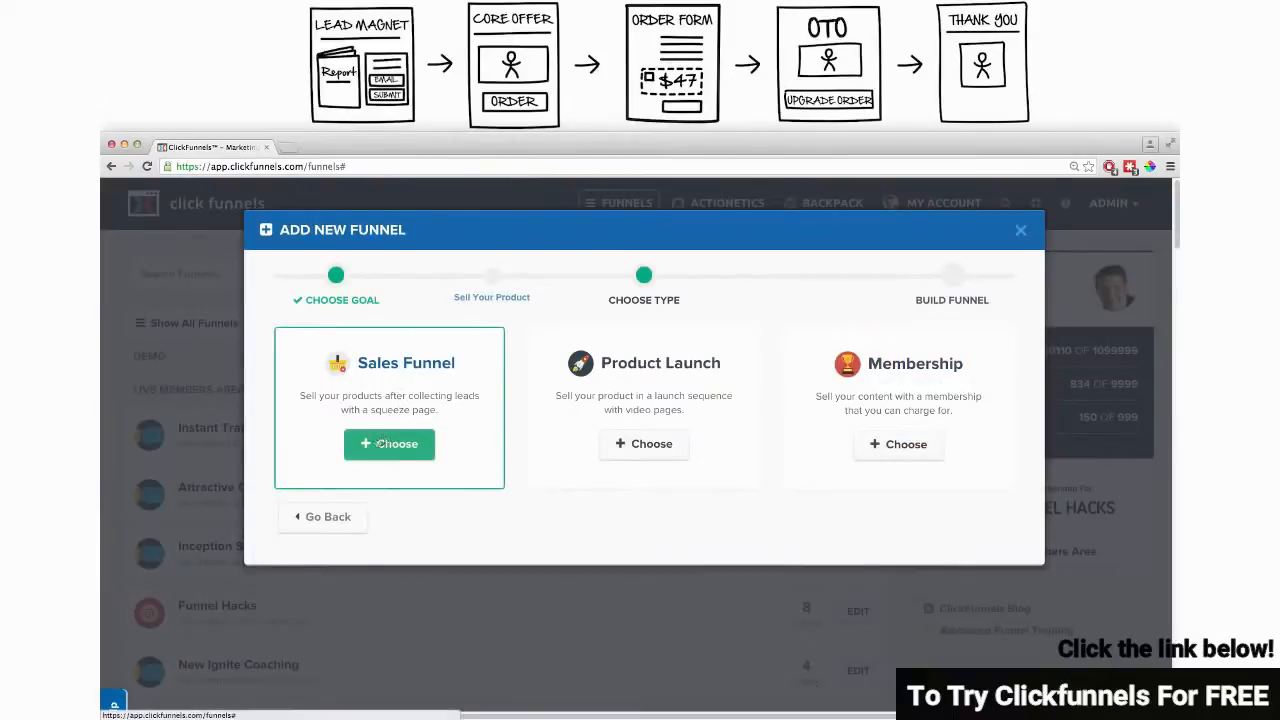
pyautogui.click(381, 443)
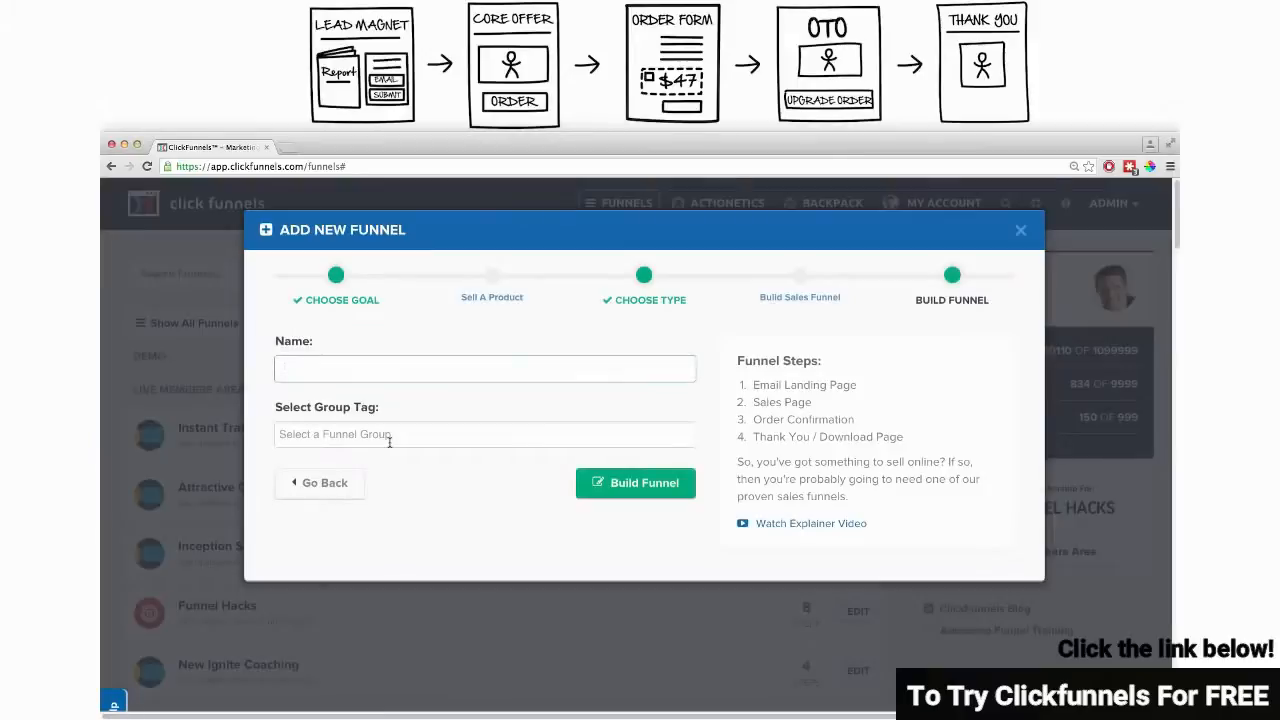
# Step: Name the funnel "Demo Funnel", assign it the group tag "demo" and build it
pyautogui.write('Demo Fu')
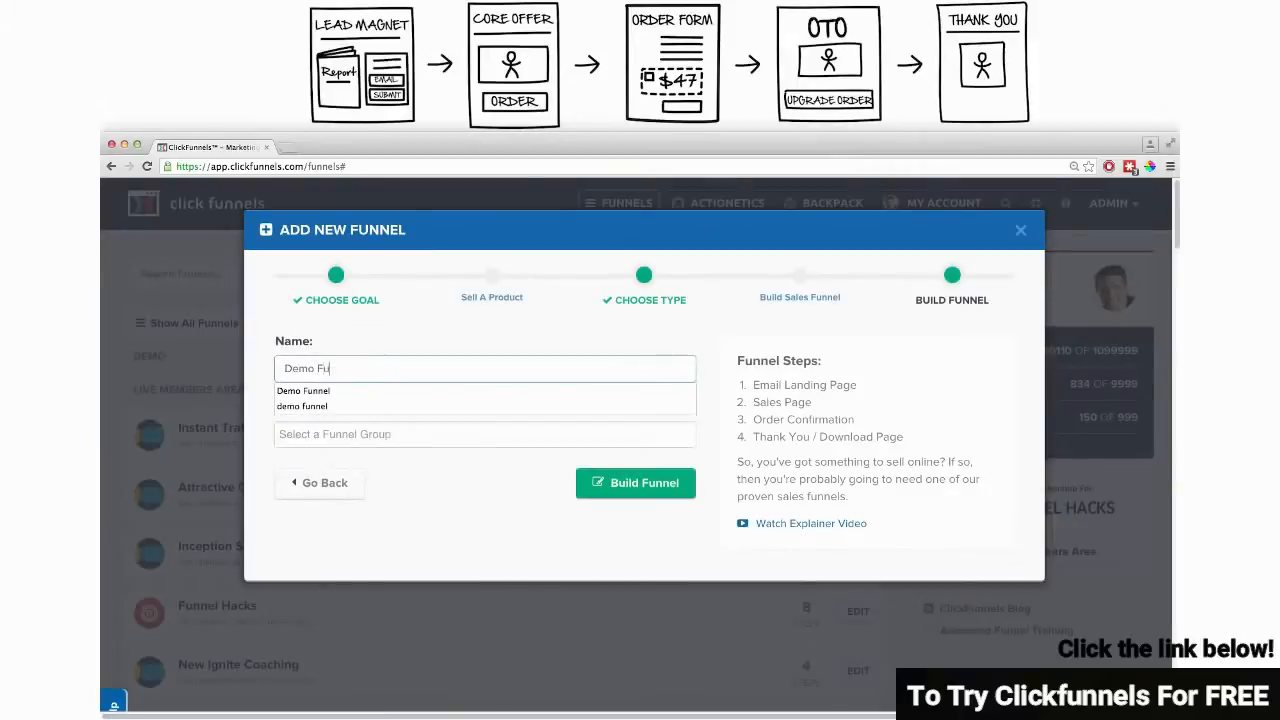
pyautogui.write('nnel')
pyautogui.press('Tab')
pyautogui.write('demo')
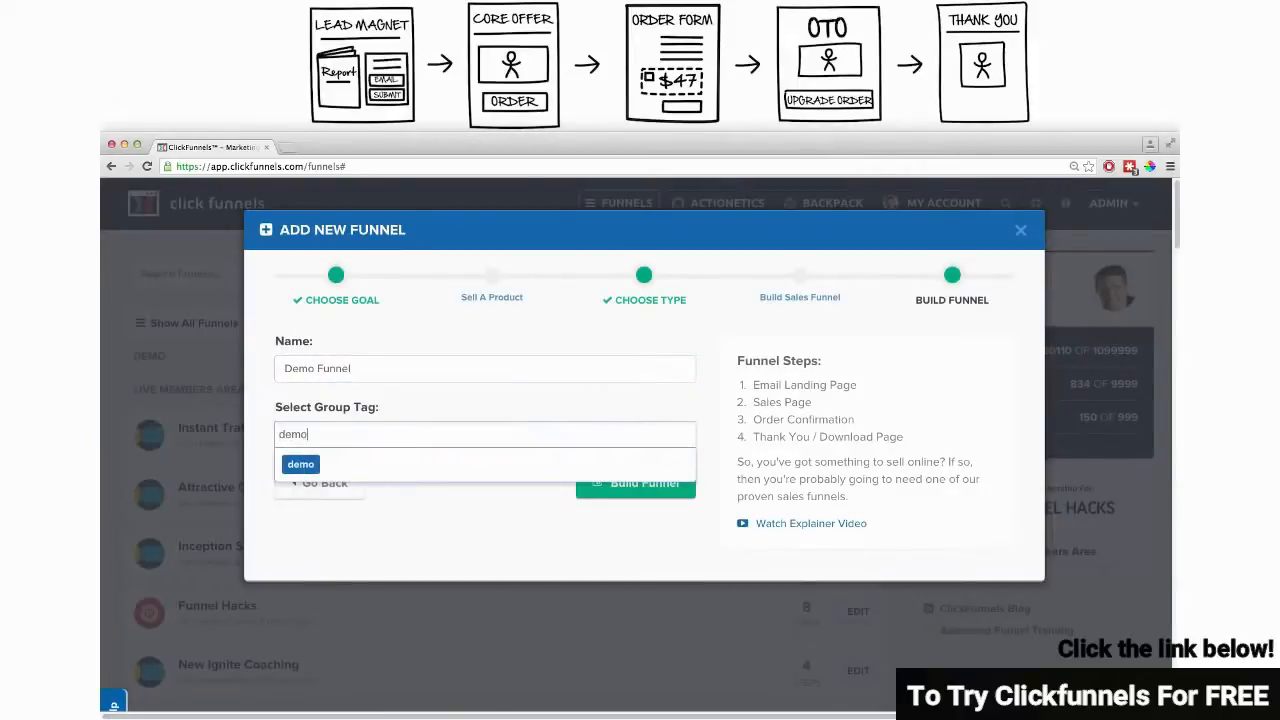
pyautogui.click(300, 464)
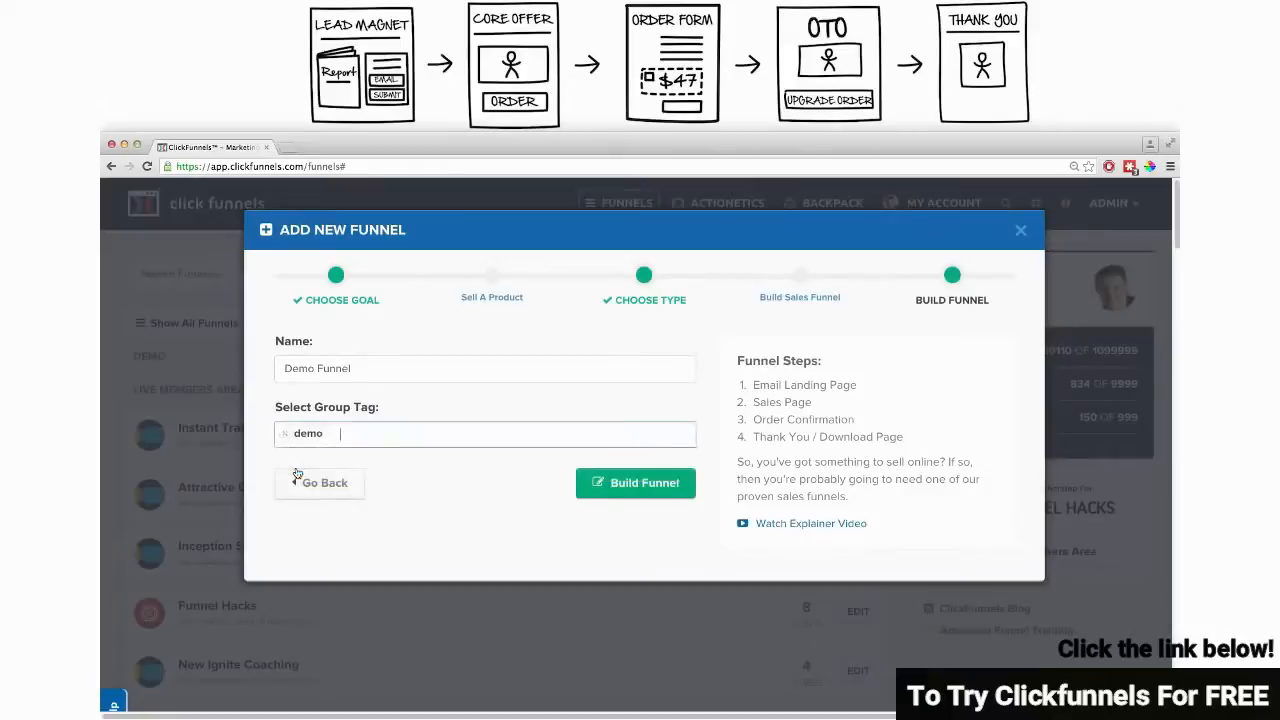
pyautogui.click(632, 484)
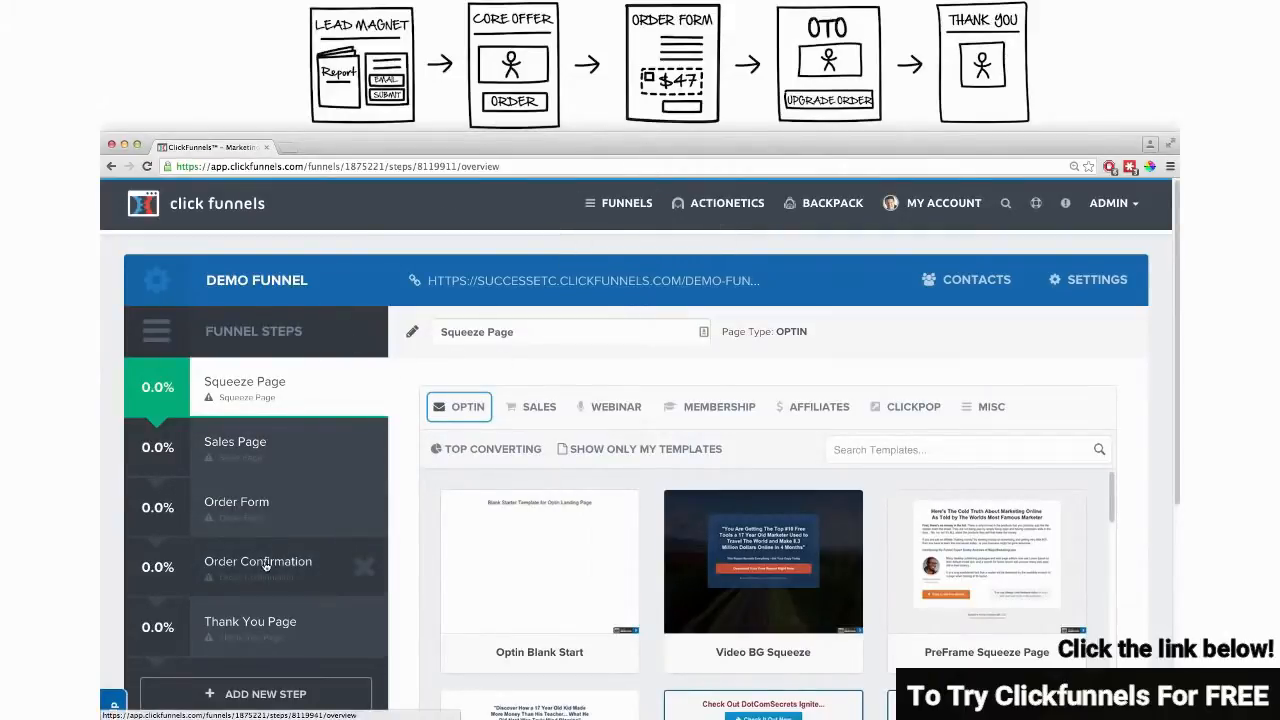
# Step: Delete the Order Confirmation step from the funnel
pyautogui.click(365, 567)
pyautogui.click(657, 238)
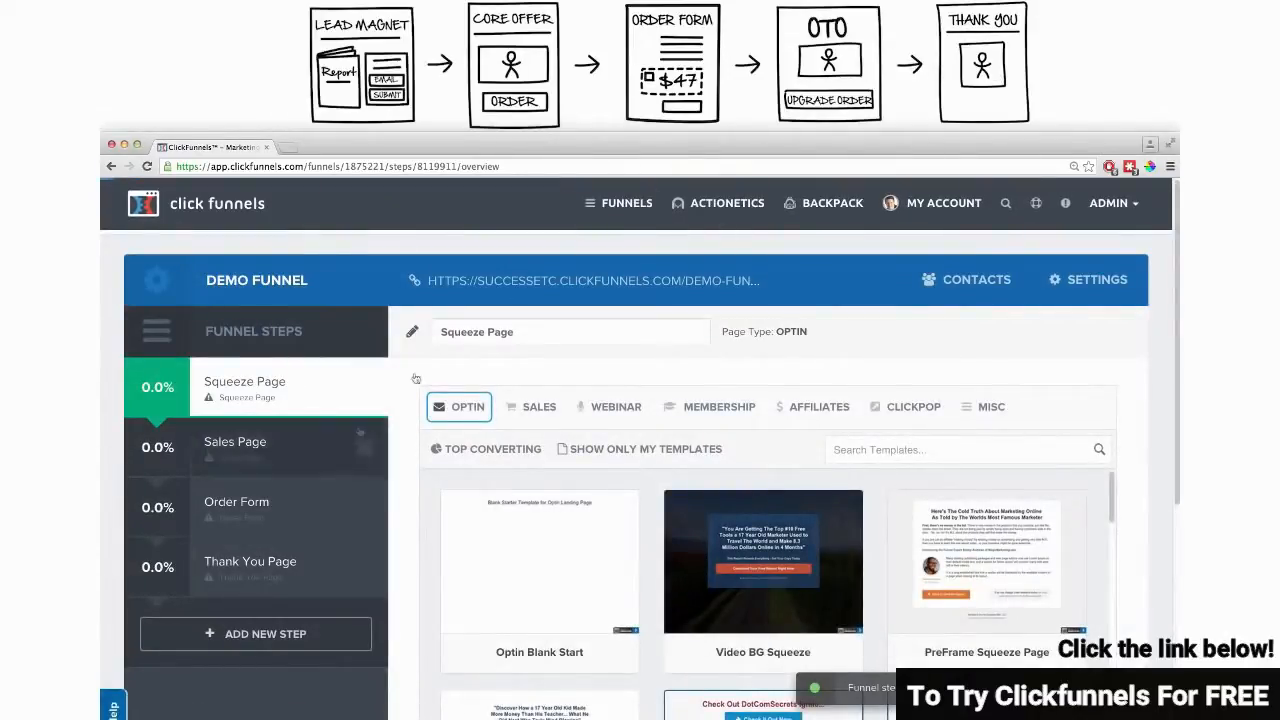
# Step: Add a funnel step named "OTO Page" and place it between Order Form and Thank You Page
pyautogui.click(242, 640)
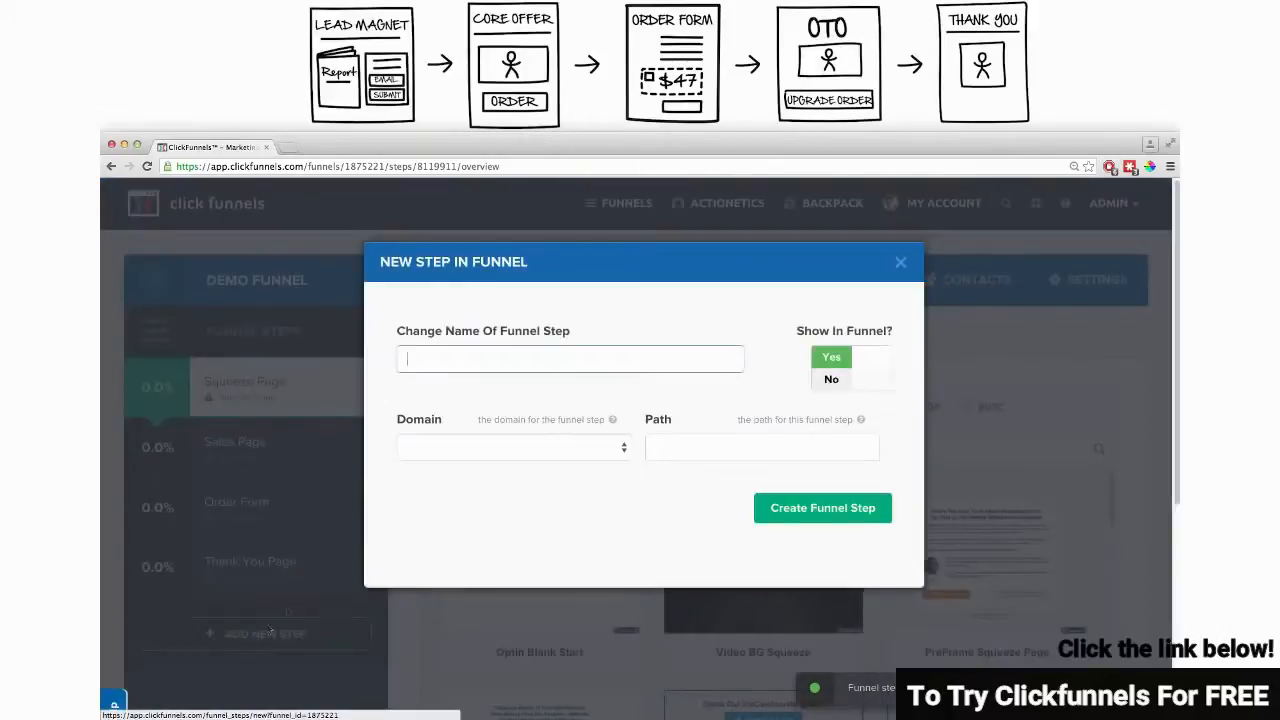
pyautogui.write('OTo')
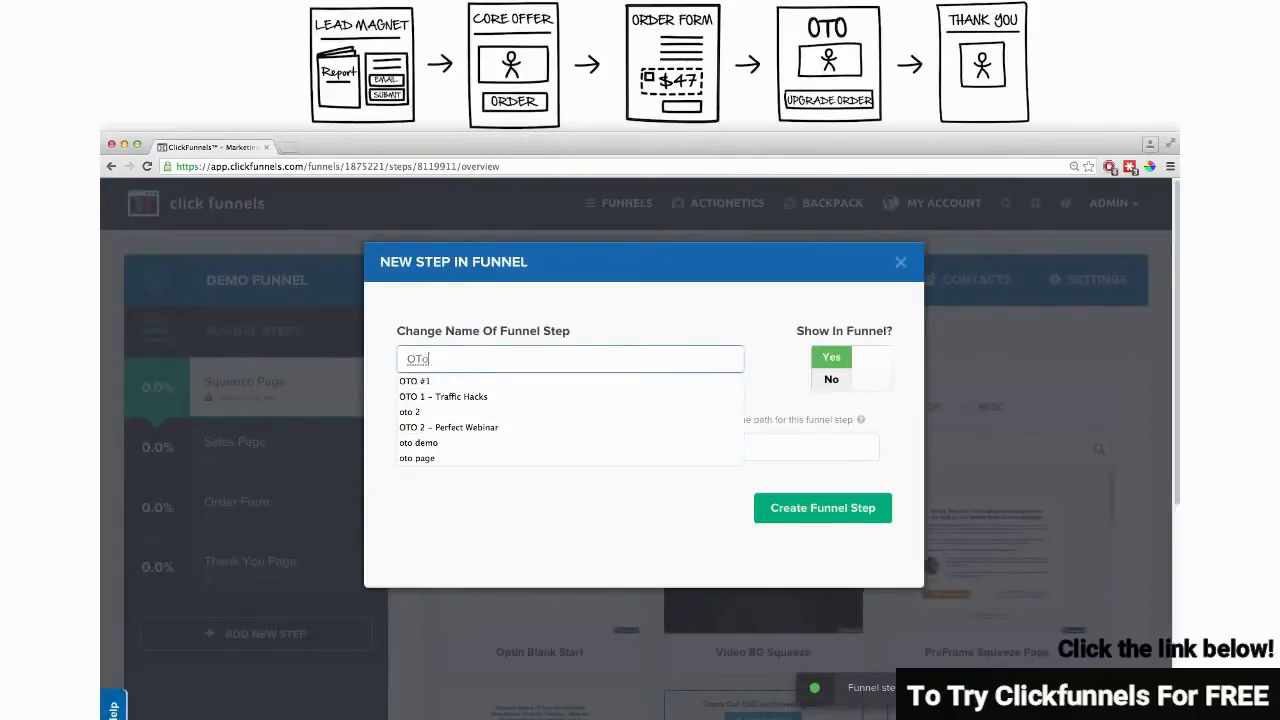
pyautogui.write(' Page')
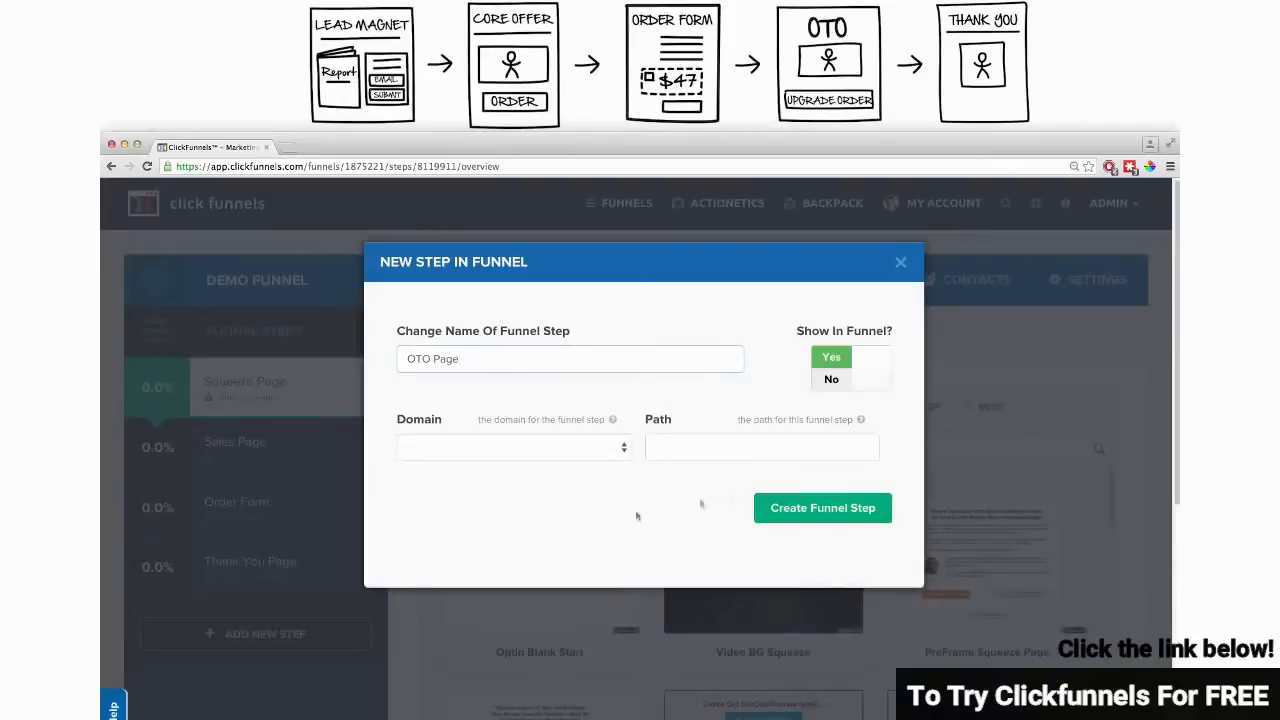
pyautogui.click(814, 510)
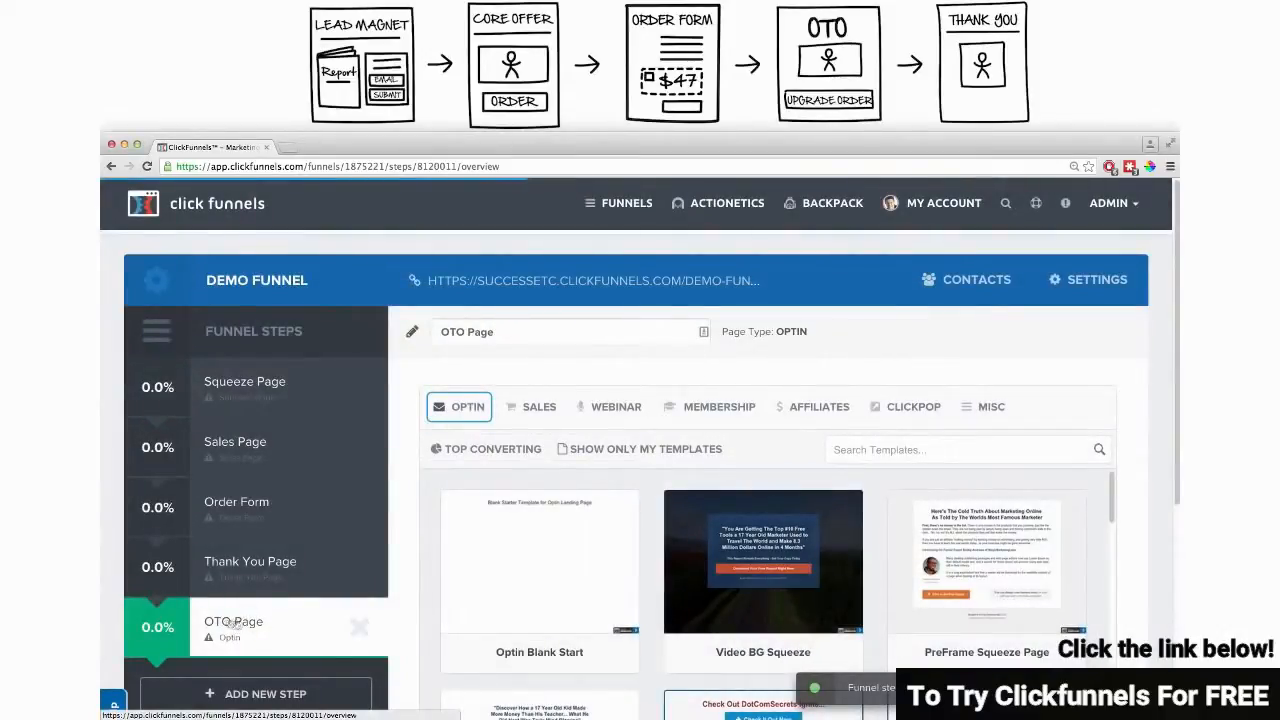
pyautogui.moveTo(232, 621); pyautogui.dragTo(244, 559)
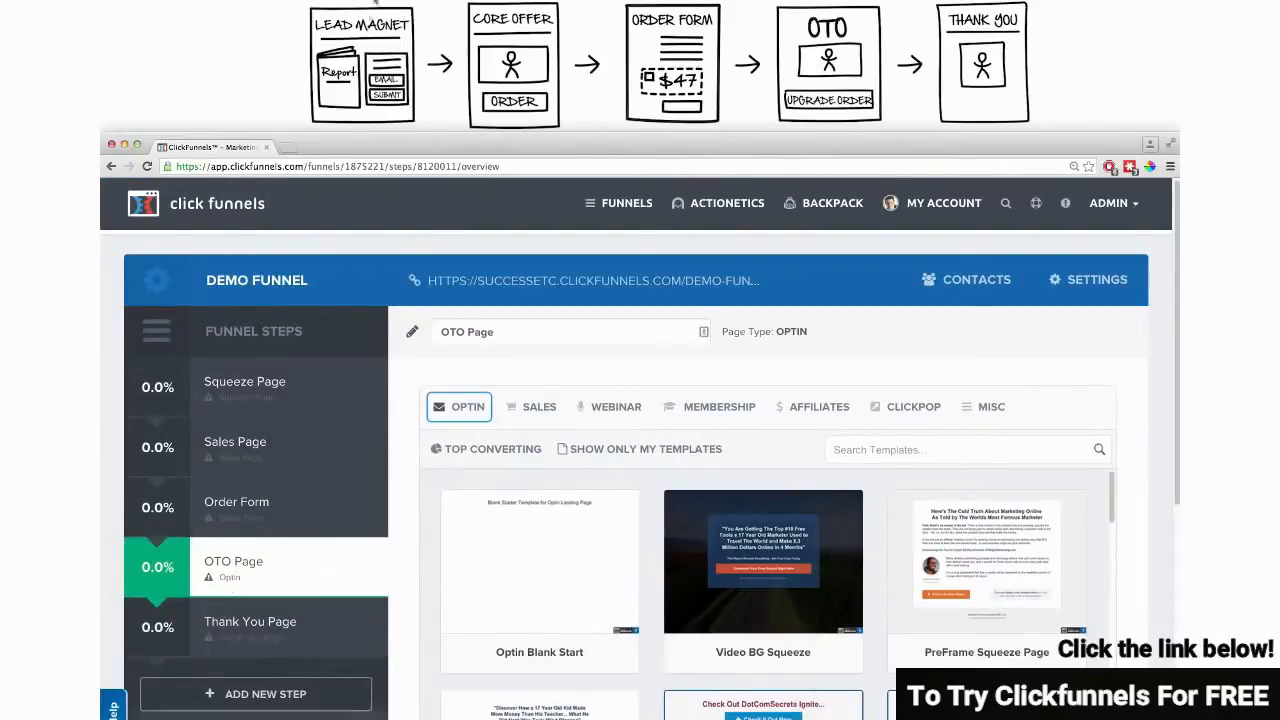
# Step: Assign the Dark Optin Box optin template to the Squeeze Page step
pyautogui.click(258, 390)
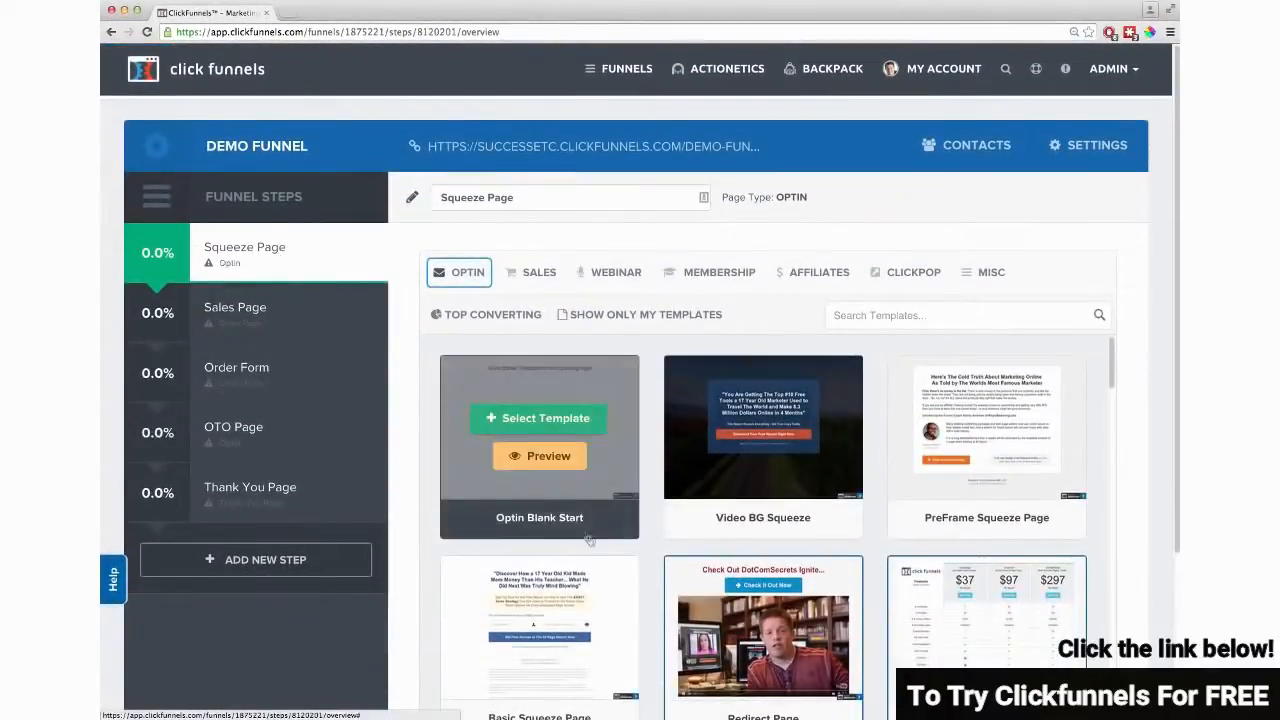
pyautogui.scroll(-3, 600, 560)
pyautogui.scroll(-8, 648, 597)
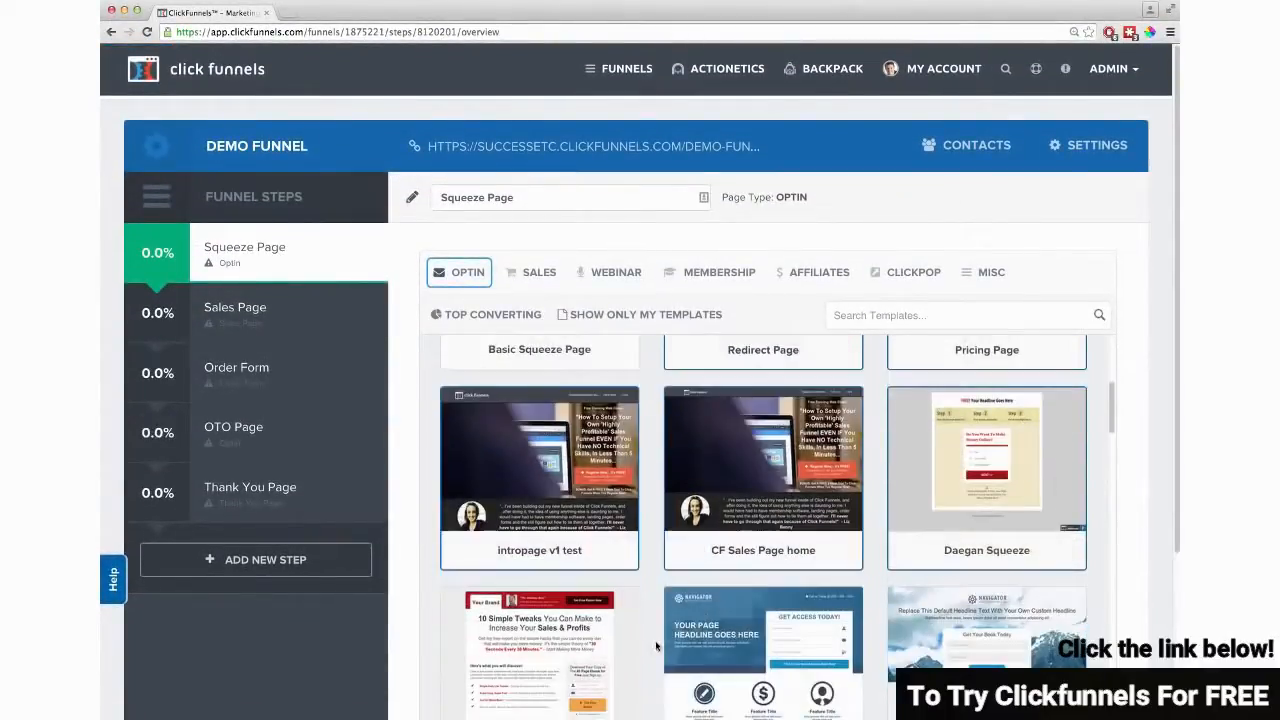
pyautogui.scroll(-12, 658, 665)
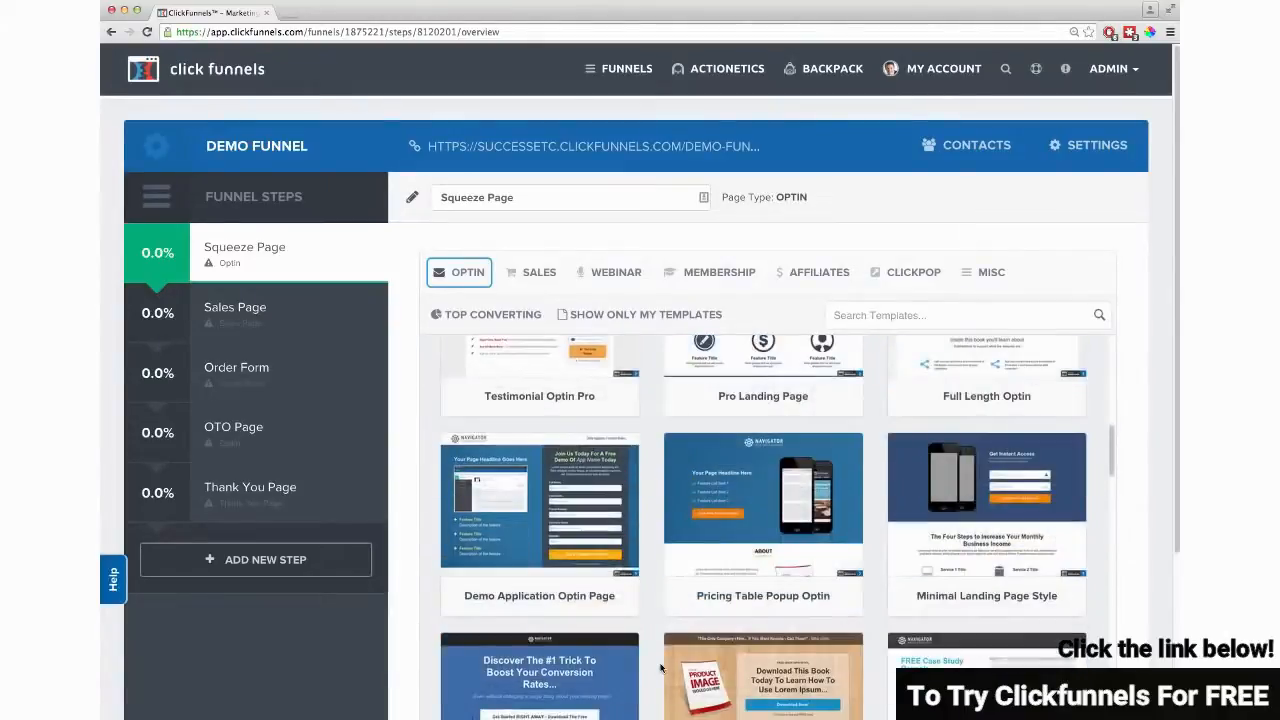
pyautogui.scroll(-6, 662, 683)
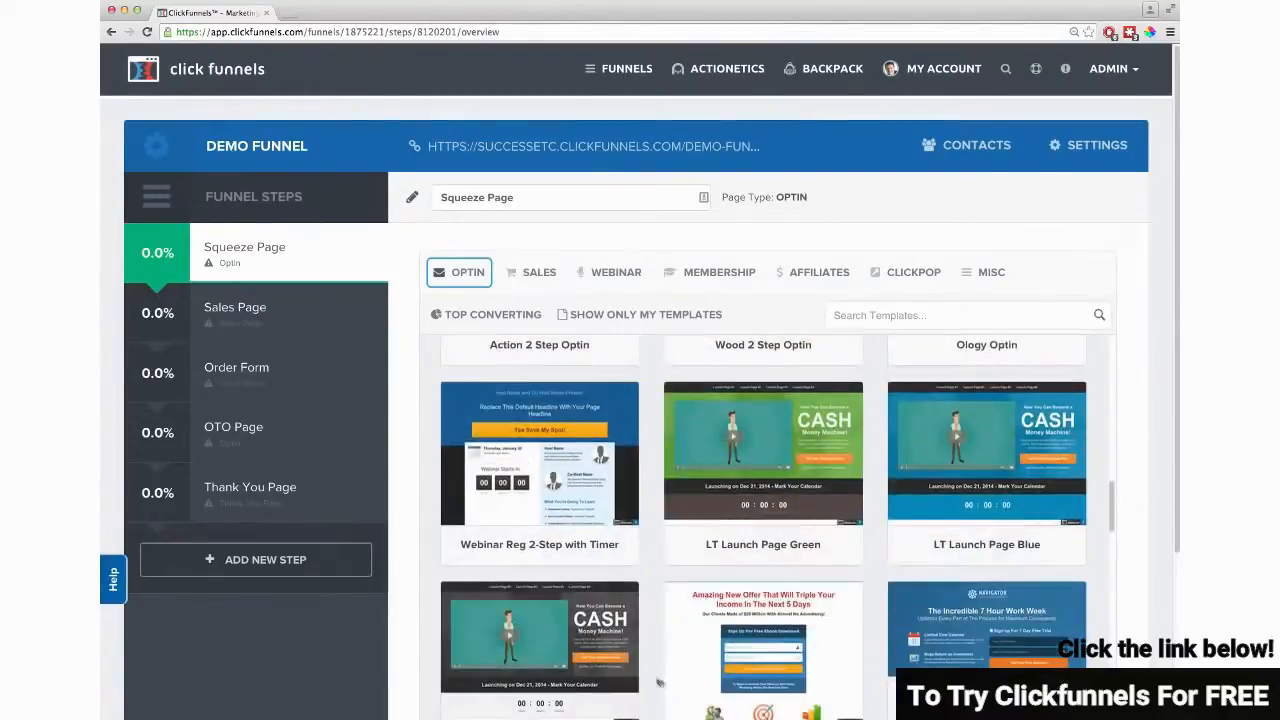
pyautogui.scroll(-9, 656, 686)
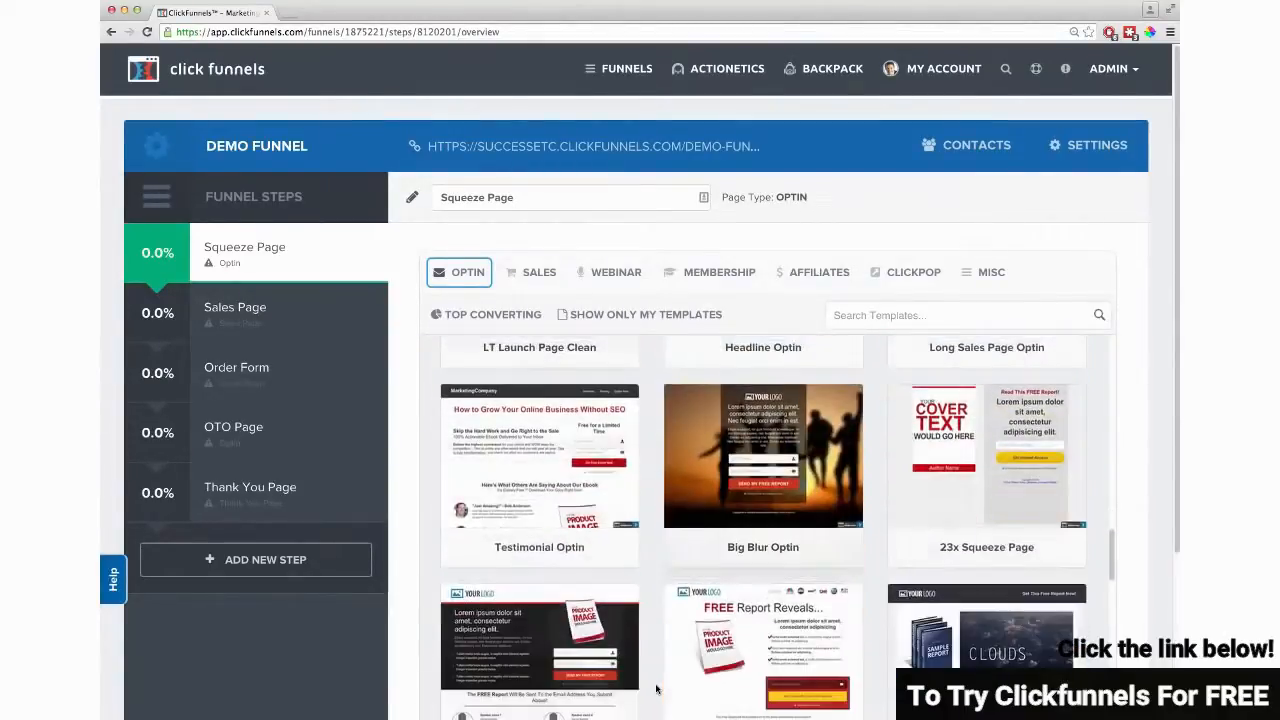
pyautogui.scroll(-5, 653, 690)
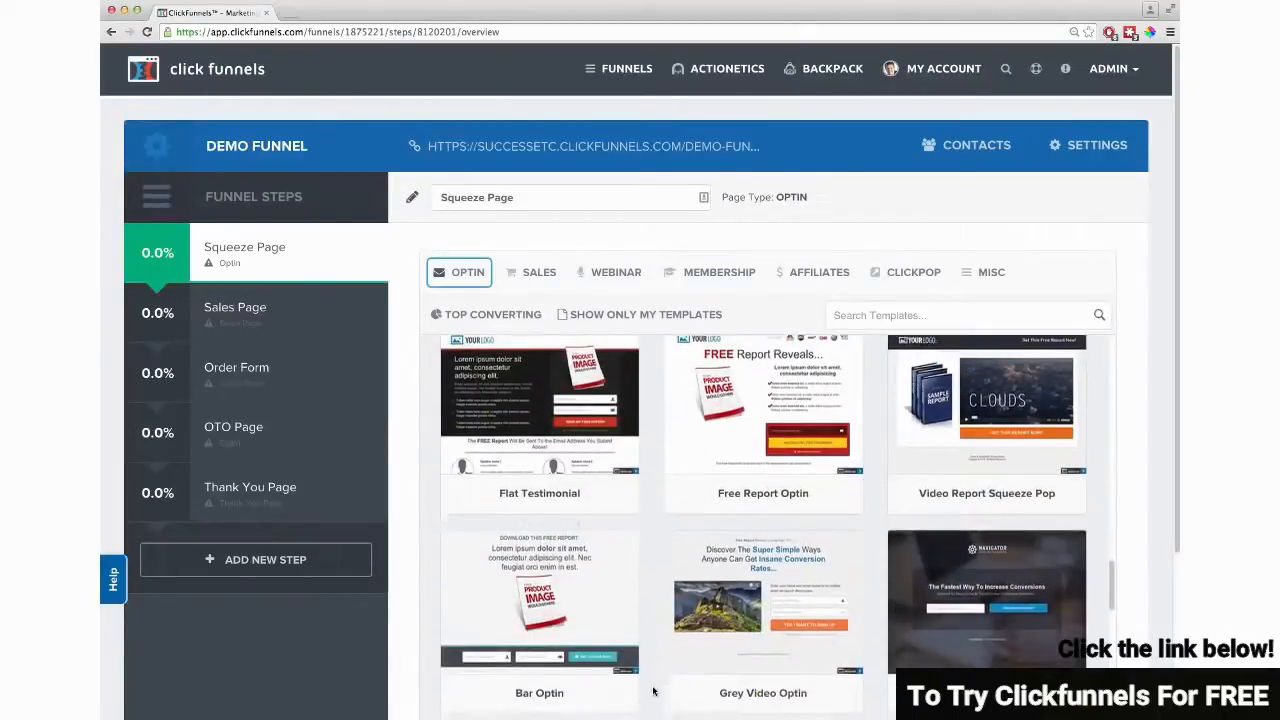
pyautogui.scroll(-10, 654, 694)
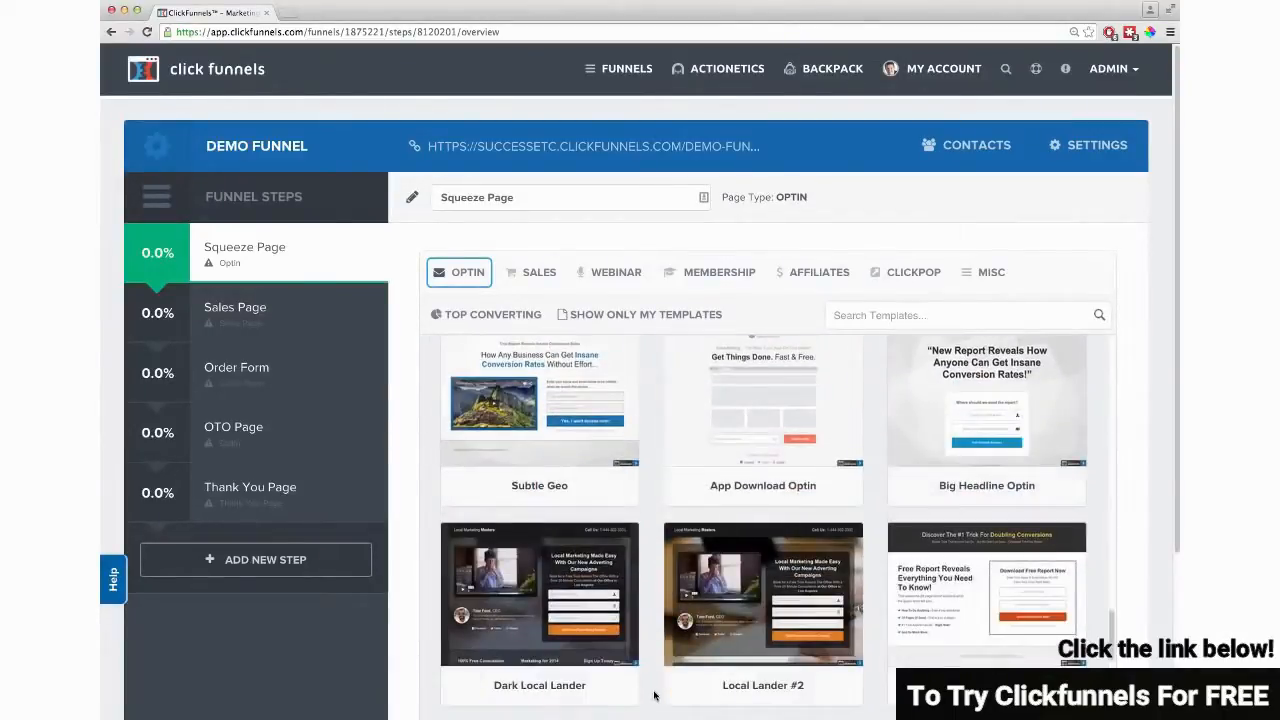
pyautogui.scroll(-6, 654, 695)
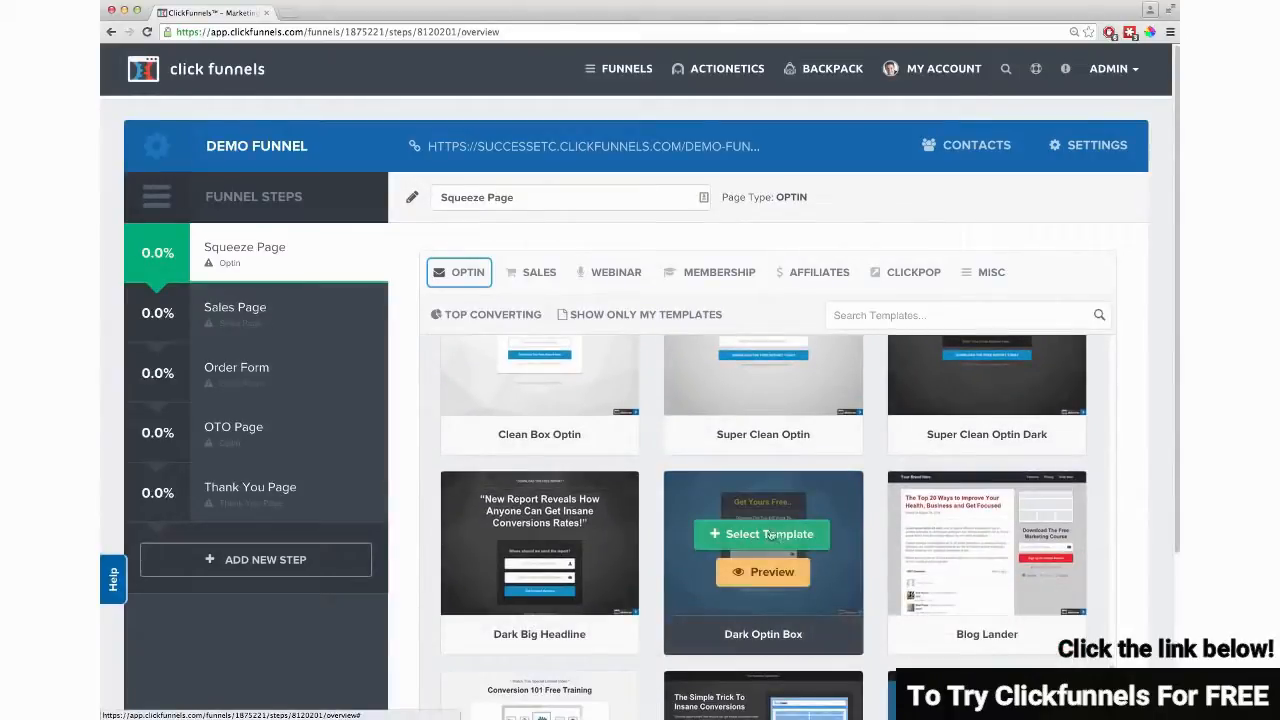
pyautogui.click(770, 535)
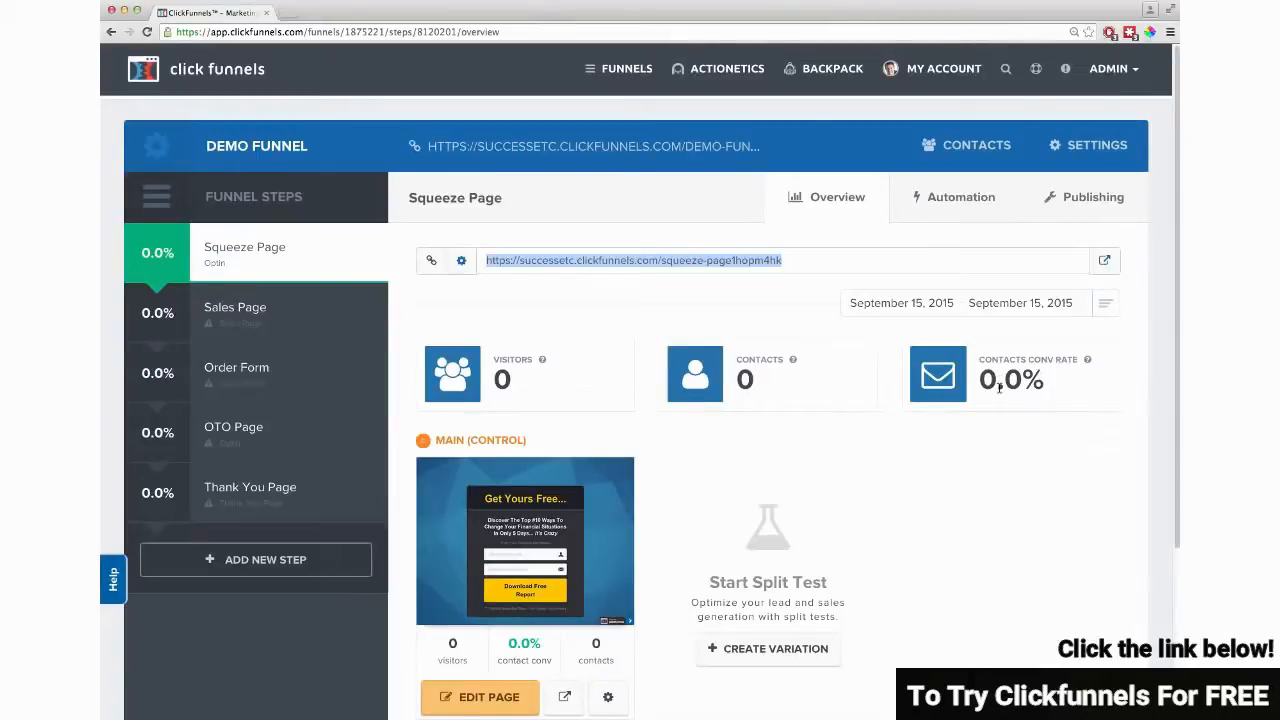
# Step: Open the squeeze page for editing and replace the "Get Yours Free..." headline with "Get My Cool Thing Now!"
pyautogui.scroll(-2, 780, 590)
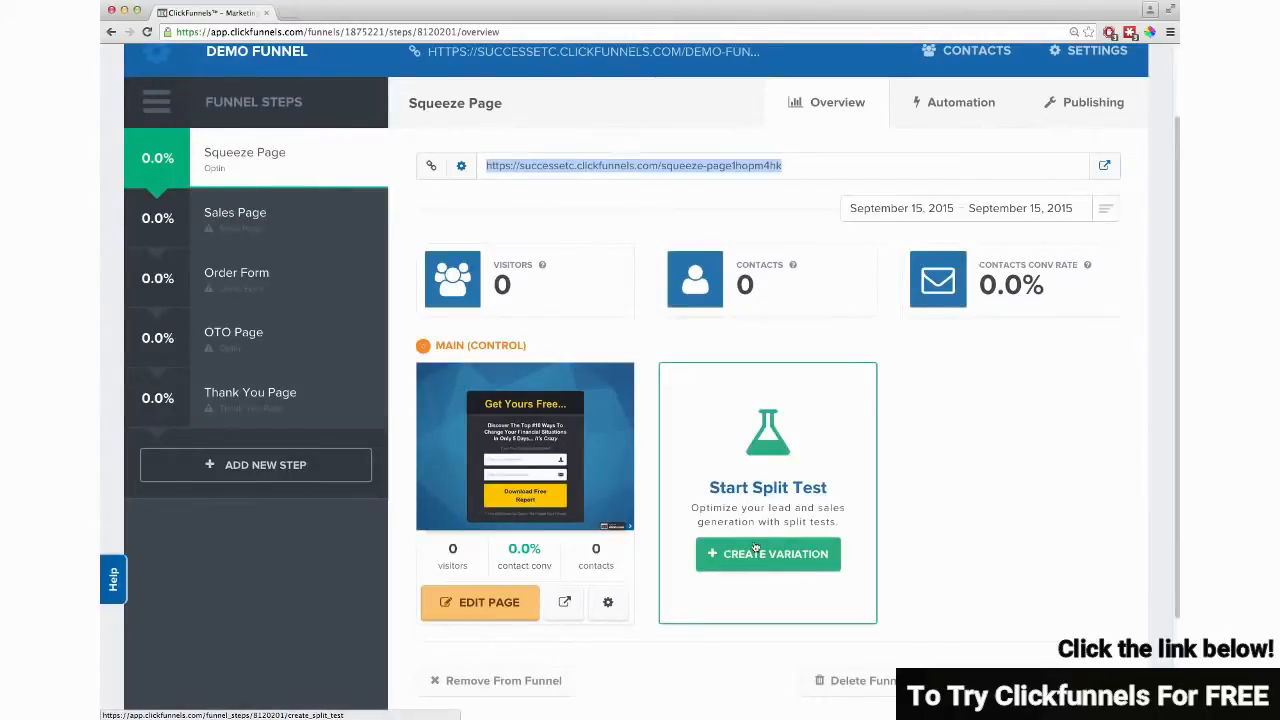
pyautogui.click(481, 602)
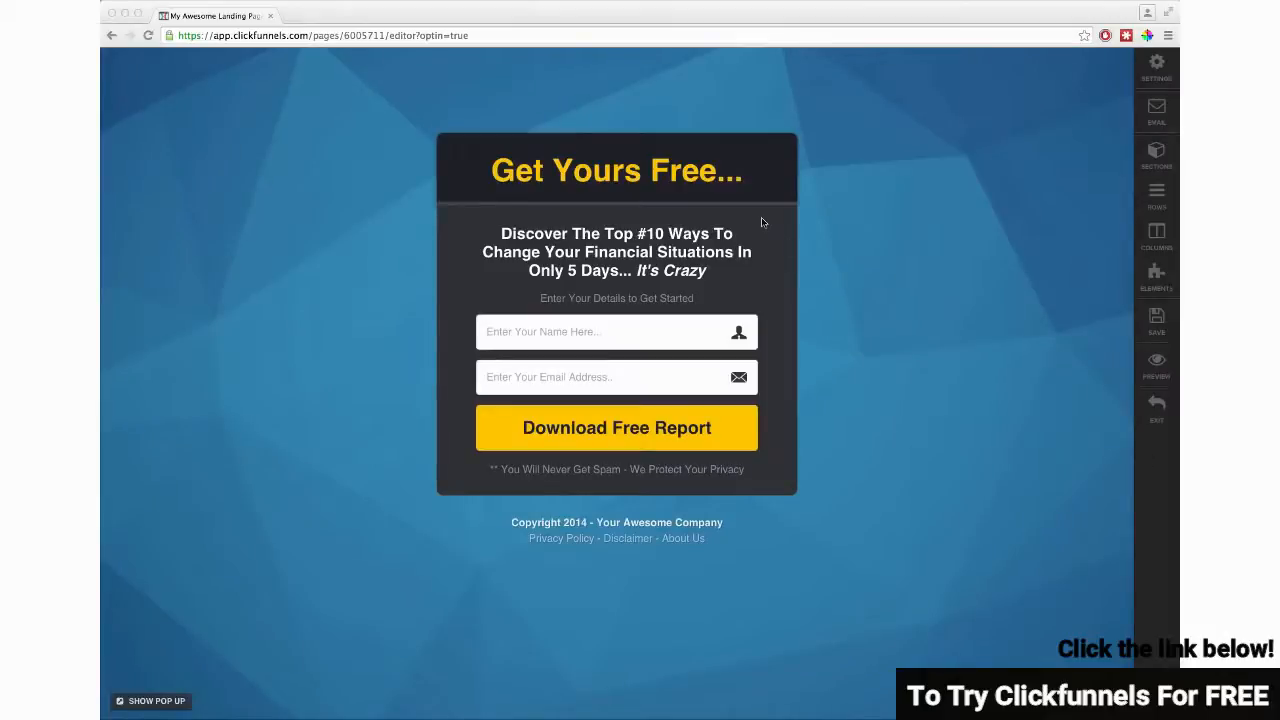
pyautogui.click(679, 172)
pyautogui.tripleClick(622, 172)
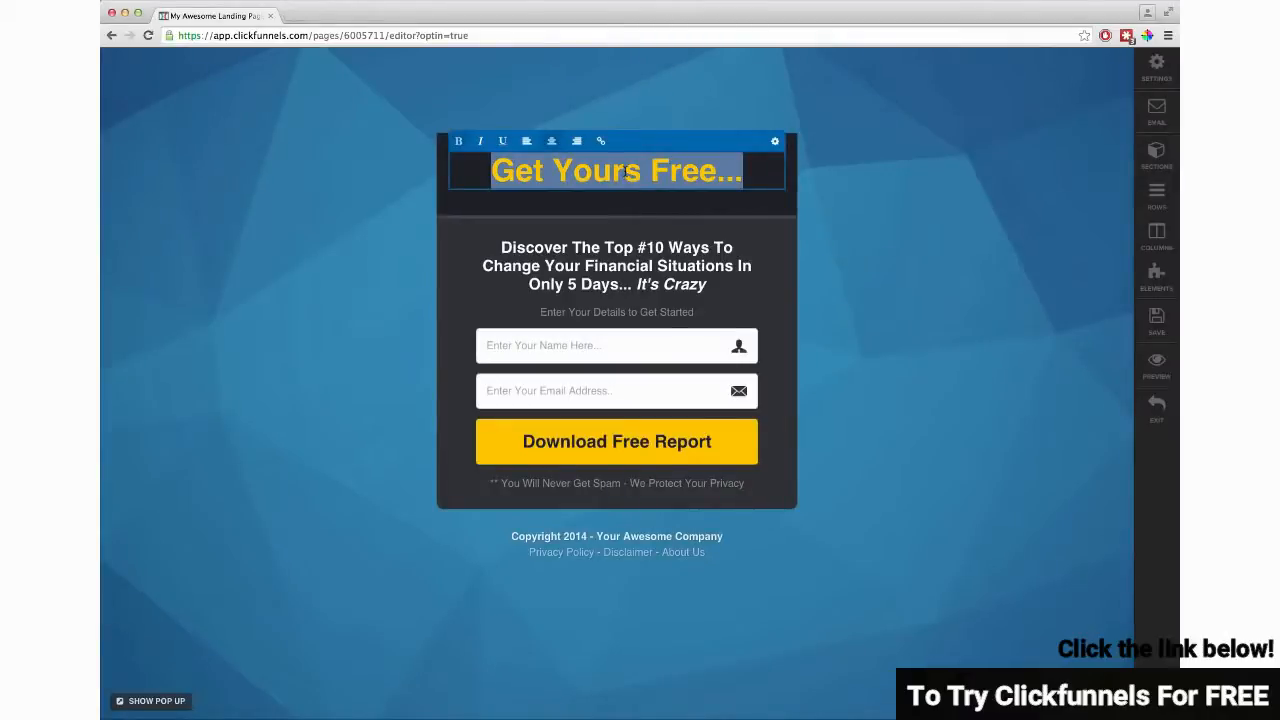
pyautogui.write('Get My Cool ')
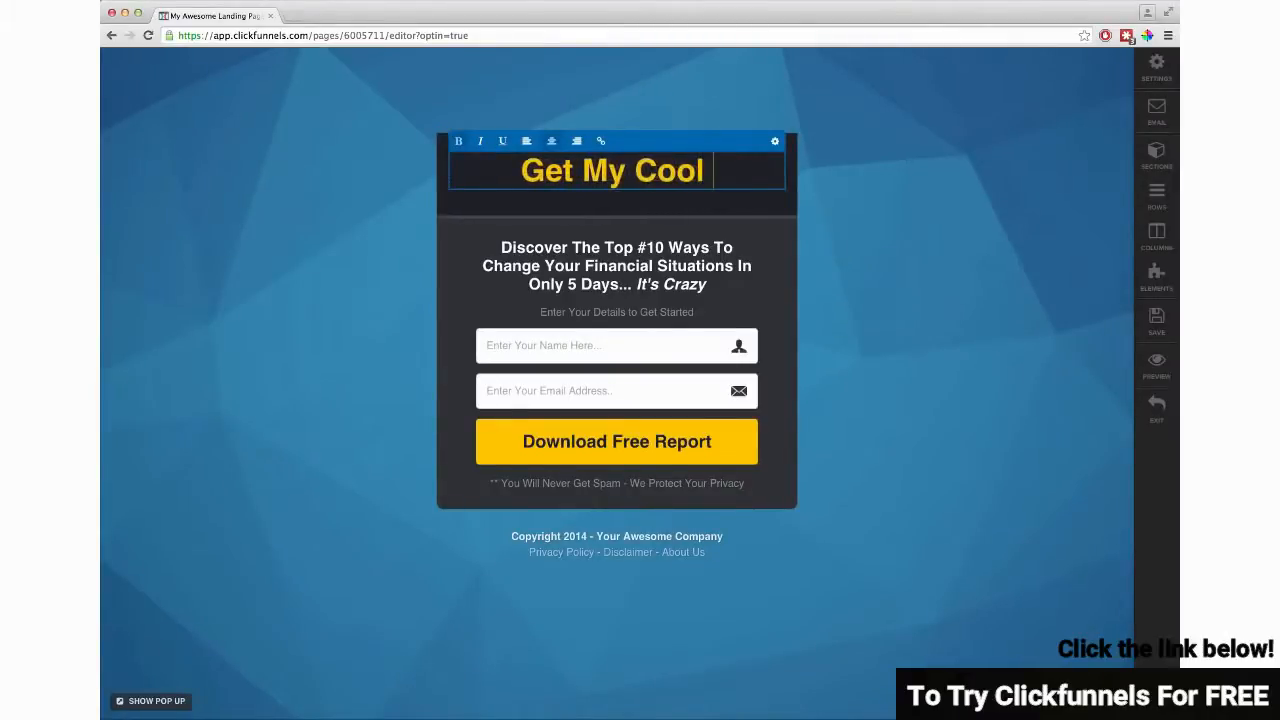
pyautogui.write('Thing Now!')
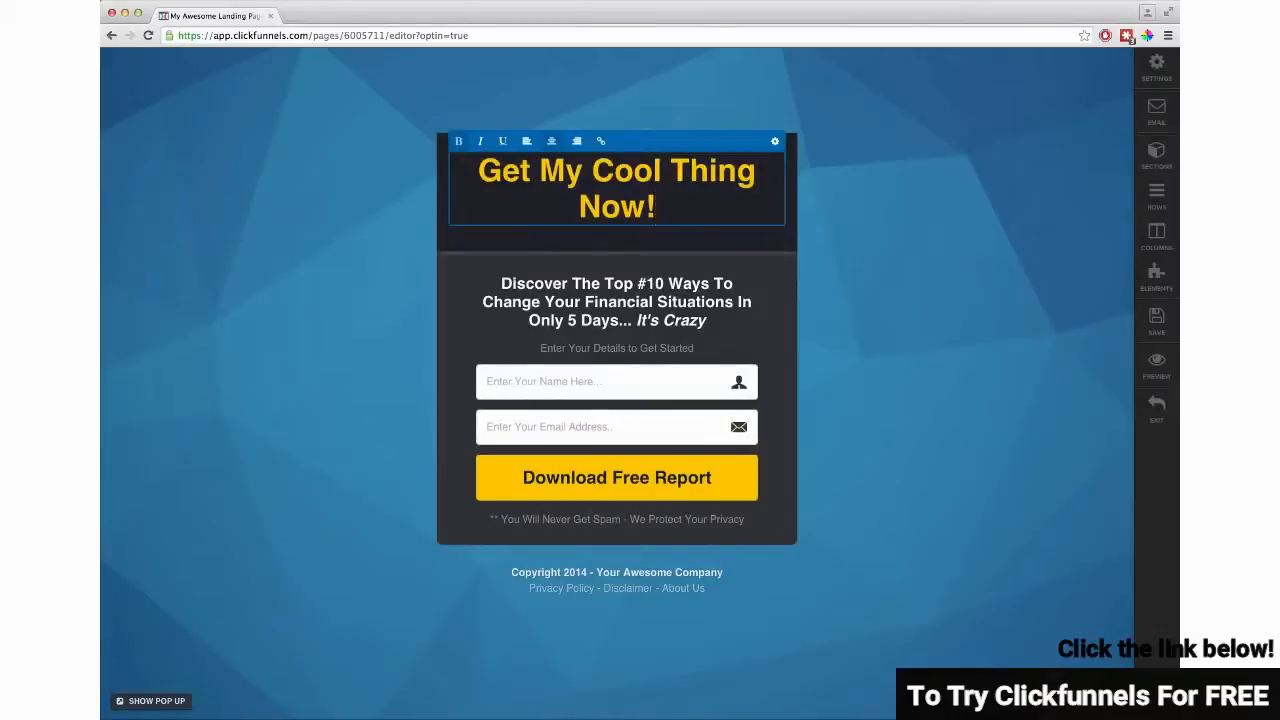
# Step: Set the text size of the "Get My Cool Thing Now!" headline to 37px
pyautogui.click(774, 141)
pyautogui.click(1010, 426)
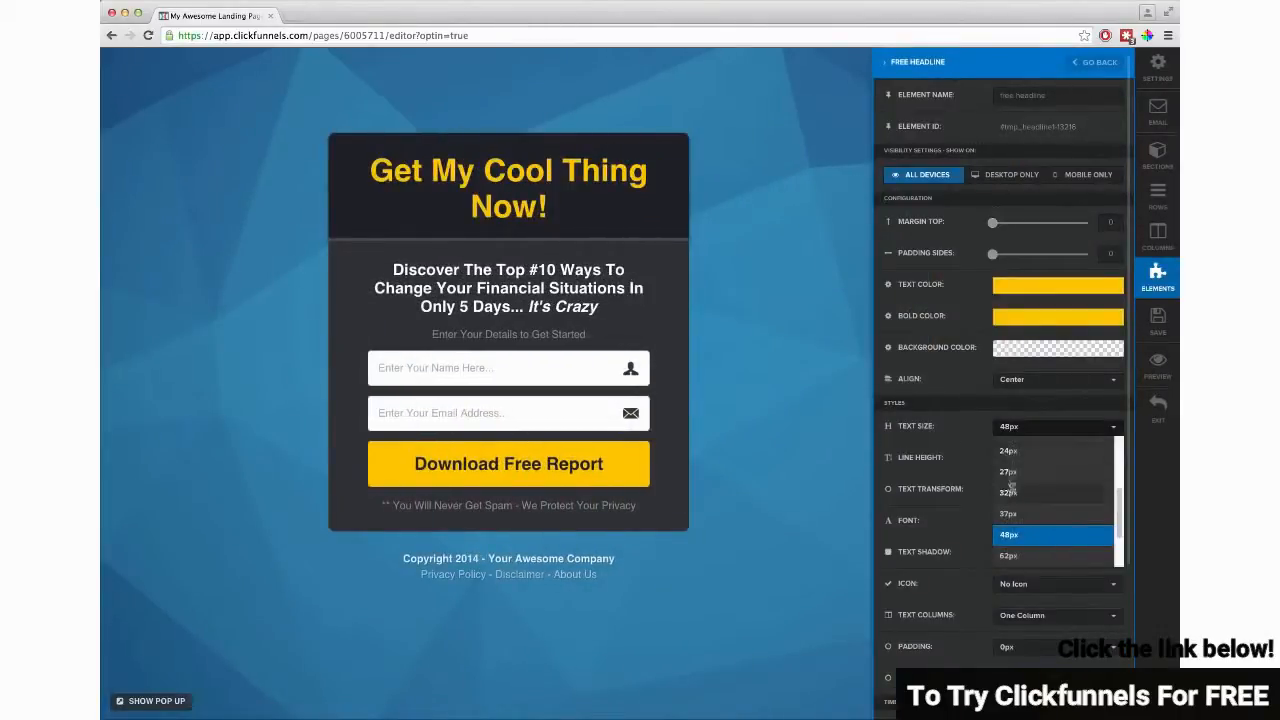
pyautogui.click(1008, 492)
pyautogui.click(757, 312)
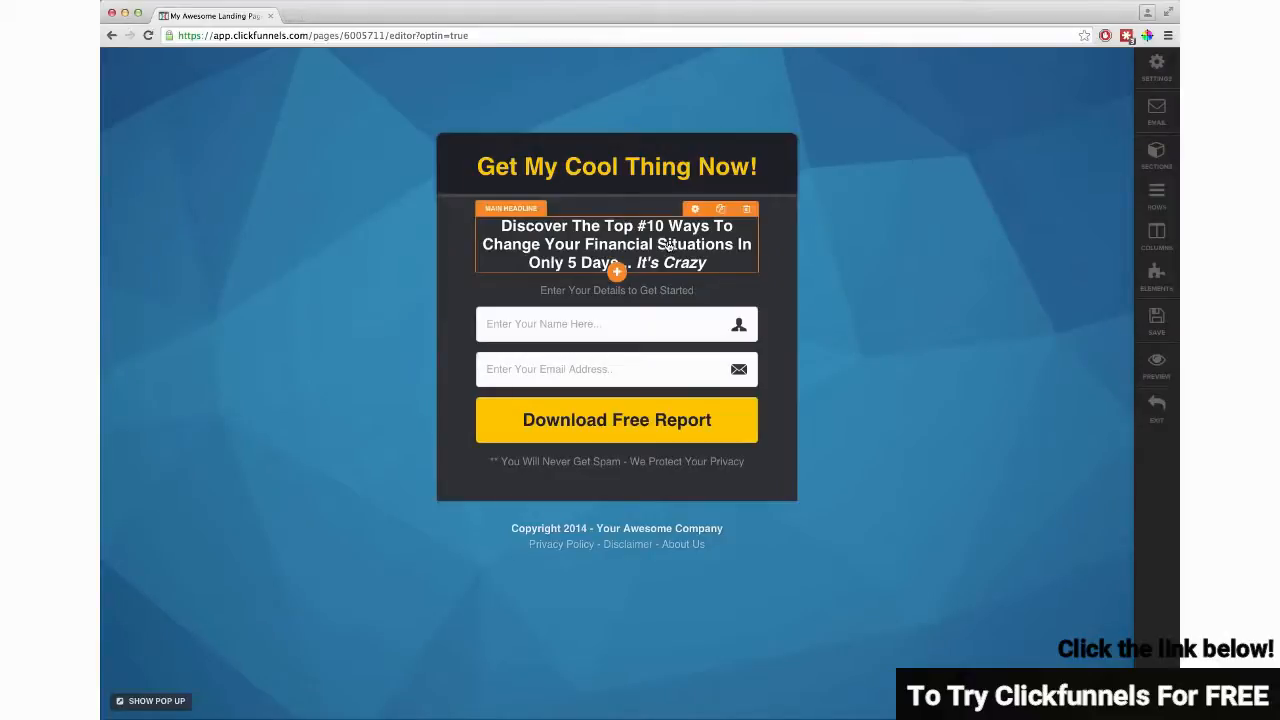
# Step: Move the "Discover The Top #10 Ways" headline directly beneath the yellow headline and set its text size to 27px
pyautogui.moveTo(668, 244); pyautogui.dragTo(652, 191)
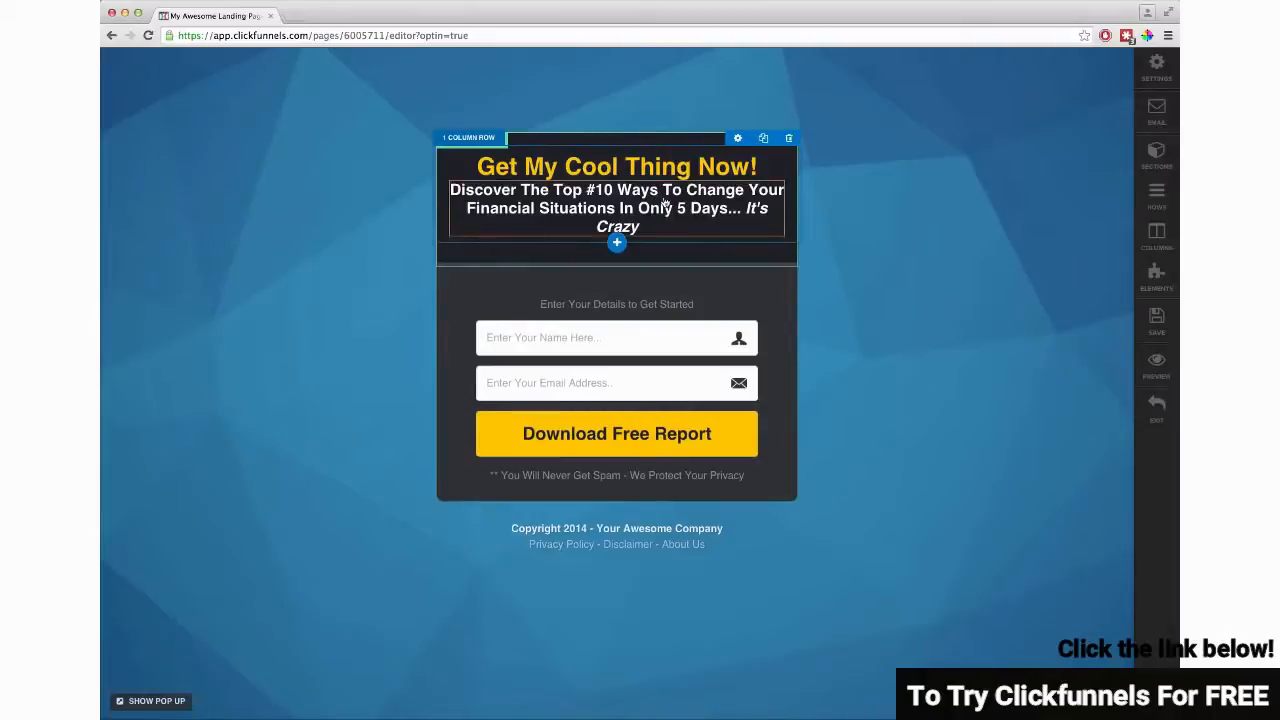
pyautogui.click(720, 173)
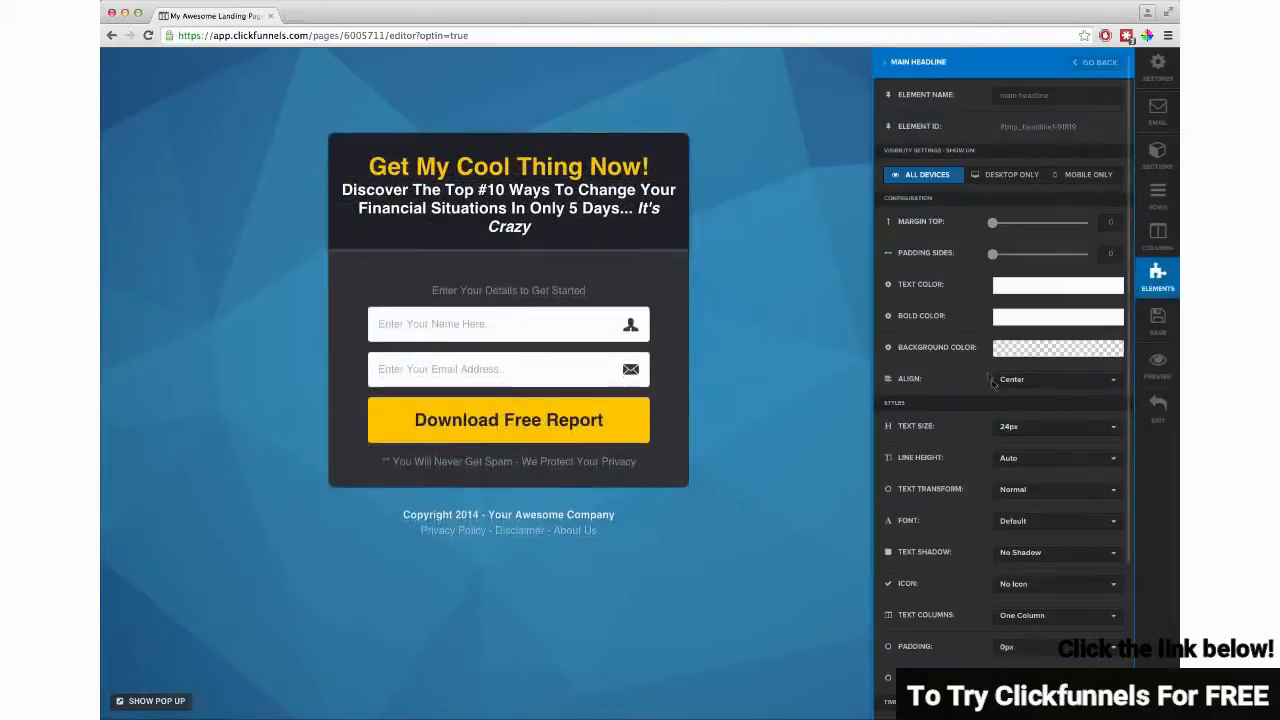
pyautogui.click(1012, 430)
pyautogui.click(1012, 556)
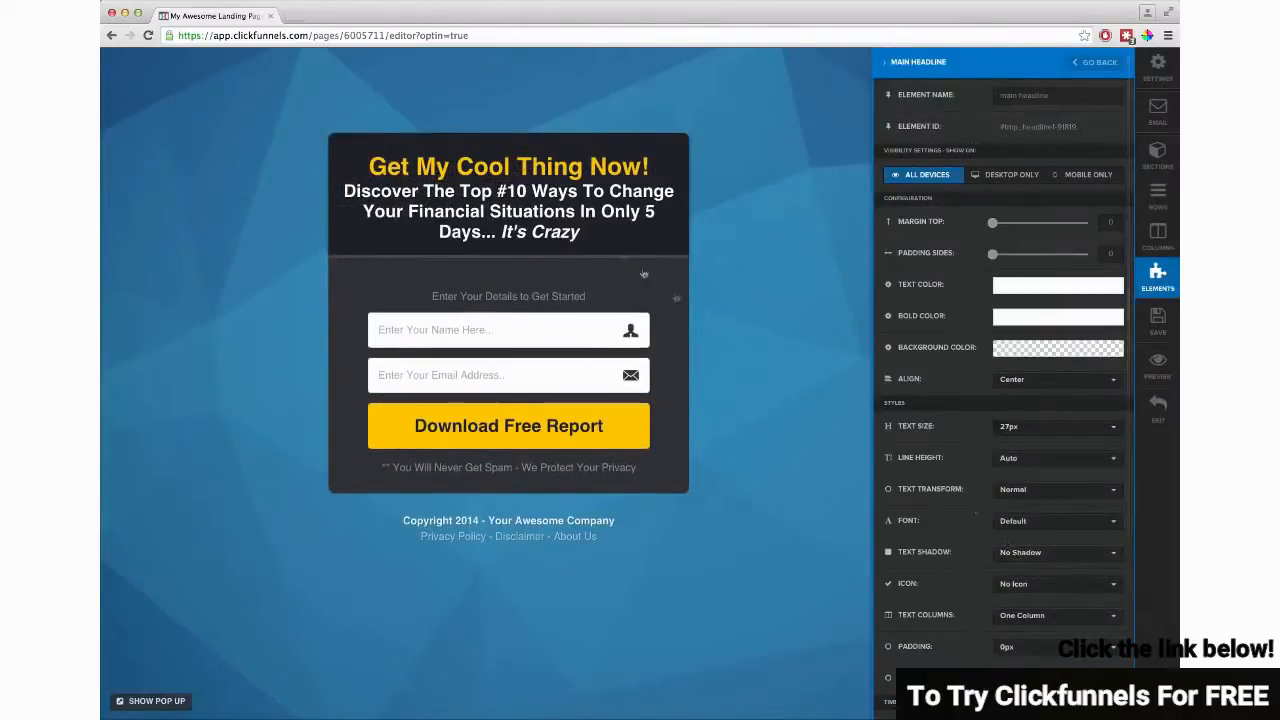
pyautogui.click(560, 183)
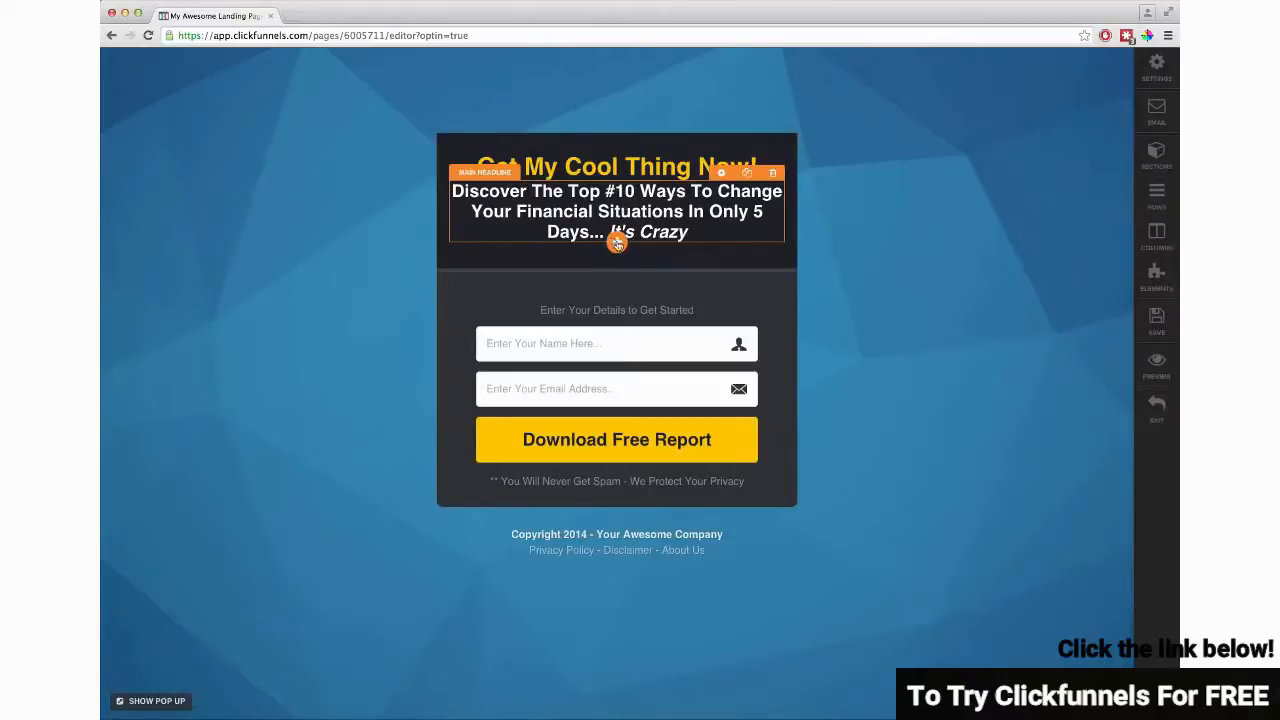
# Step: Add a Video element beneath the "Discover The Top #10 Ways" headline
pyautogui.click(617, 244)
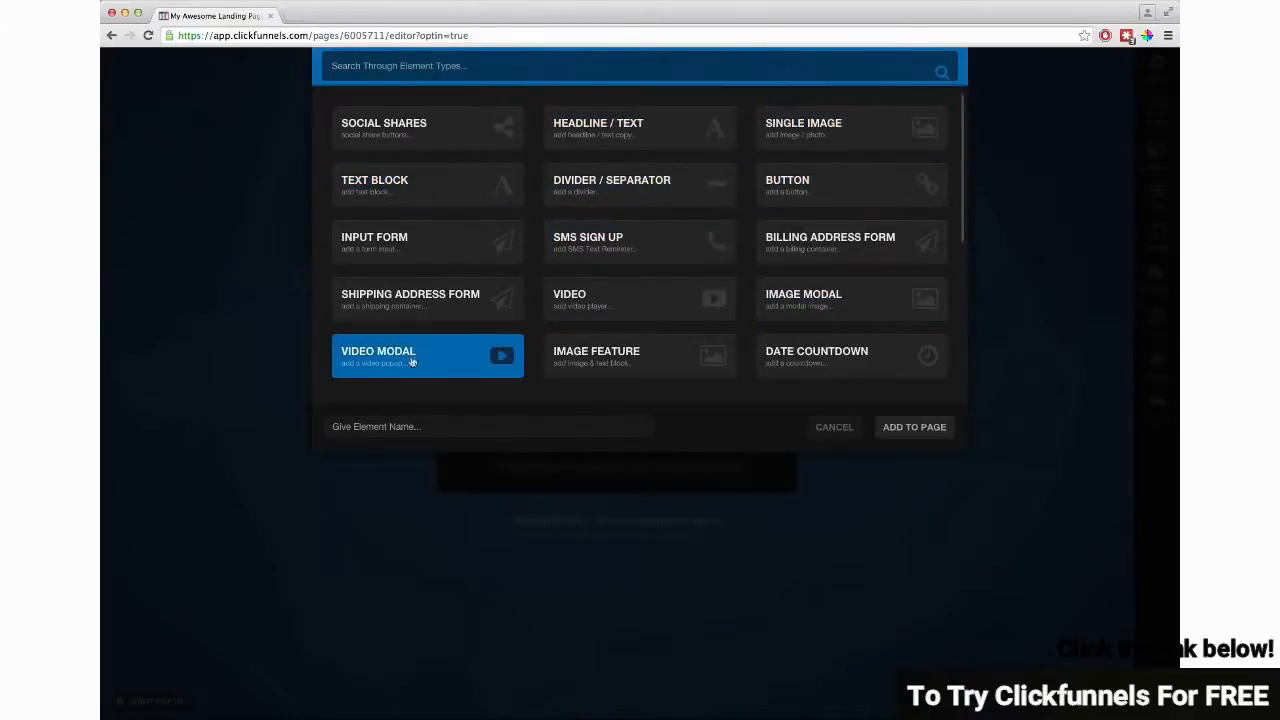
pyautogui.scroll(-3, 541, 312)
pyautogui.scroll(-3, 541, 312)
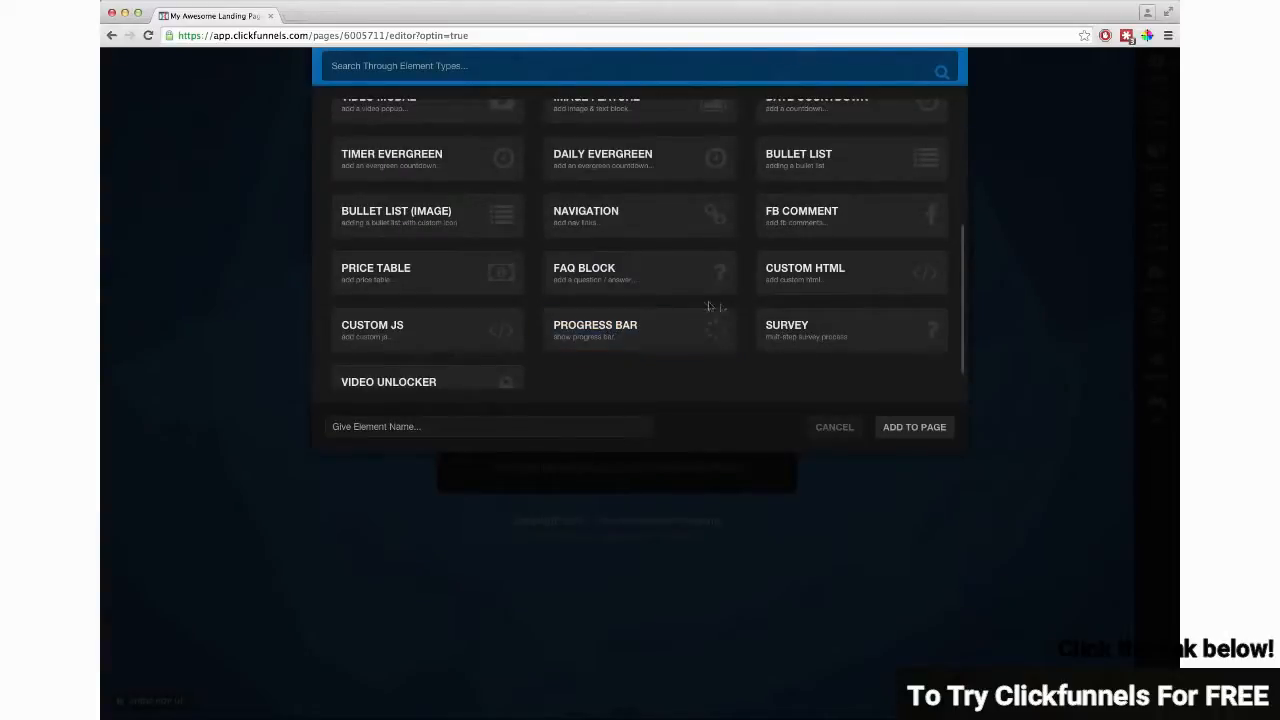
pyautogui.scroll(6, 535, 327)
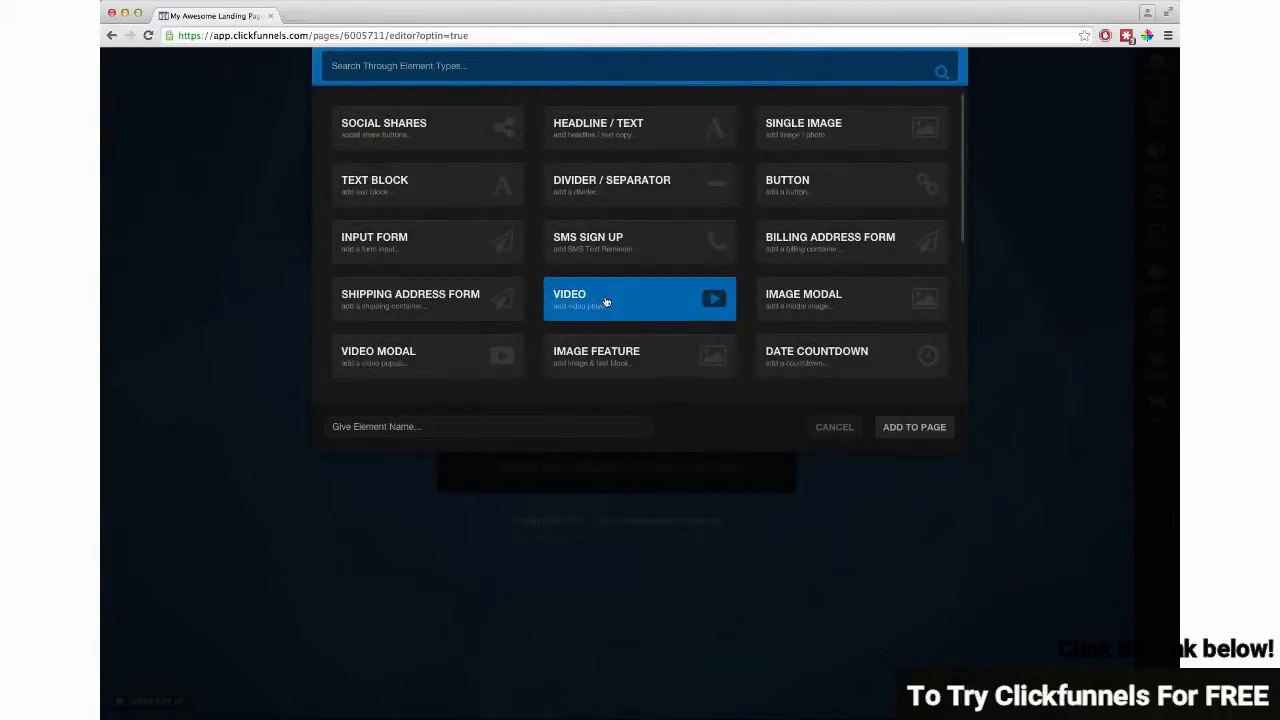
pyautogui.click(605, 302)
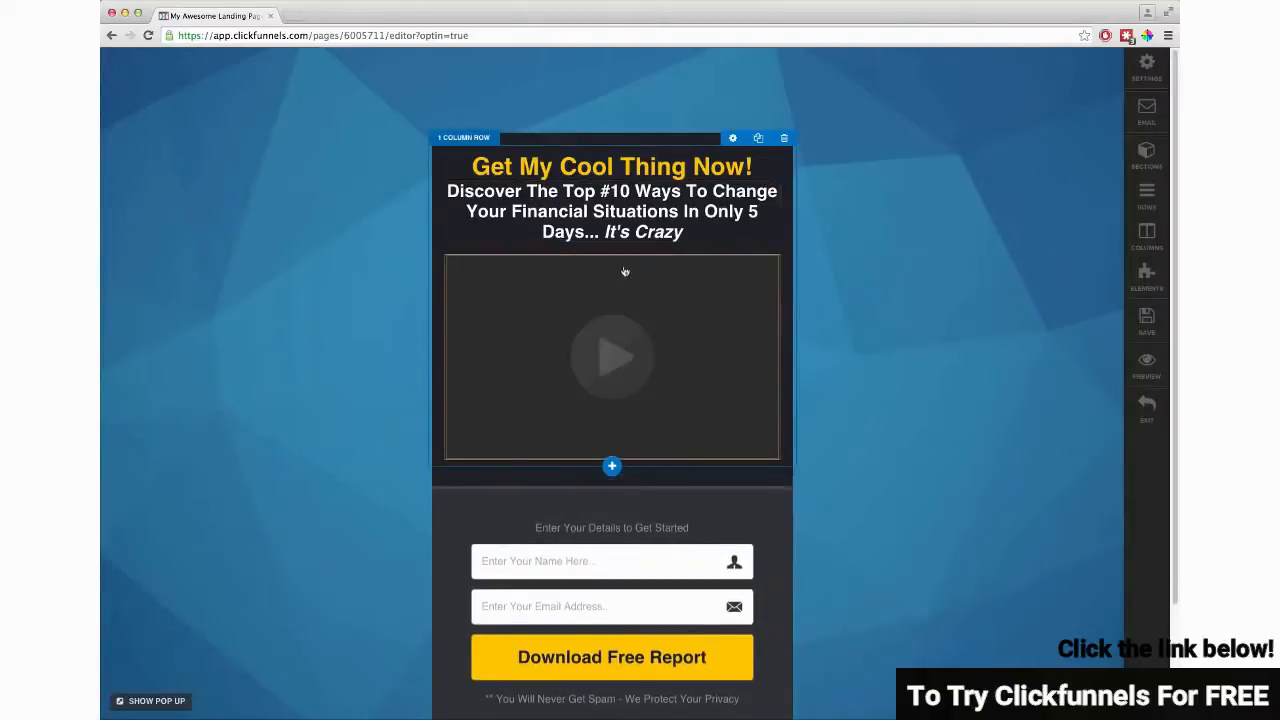
# Step: Set the width of the main headline section to Wide
pyautogui.click(731, 141)
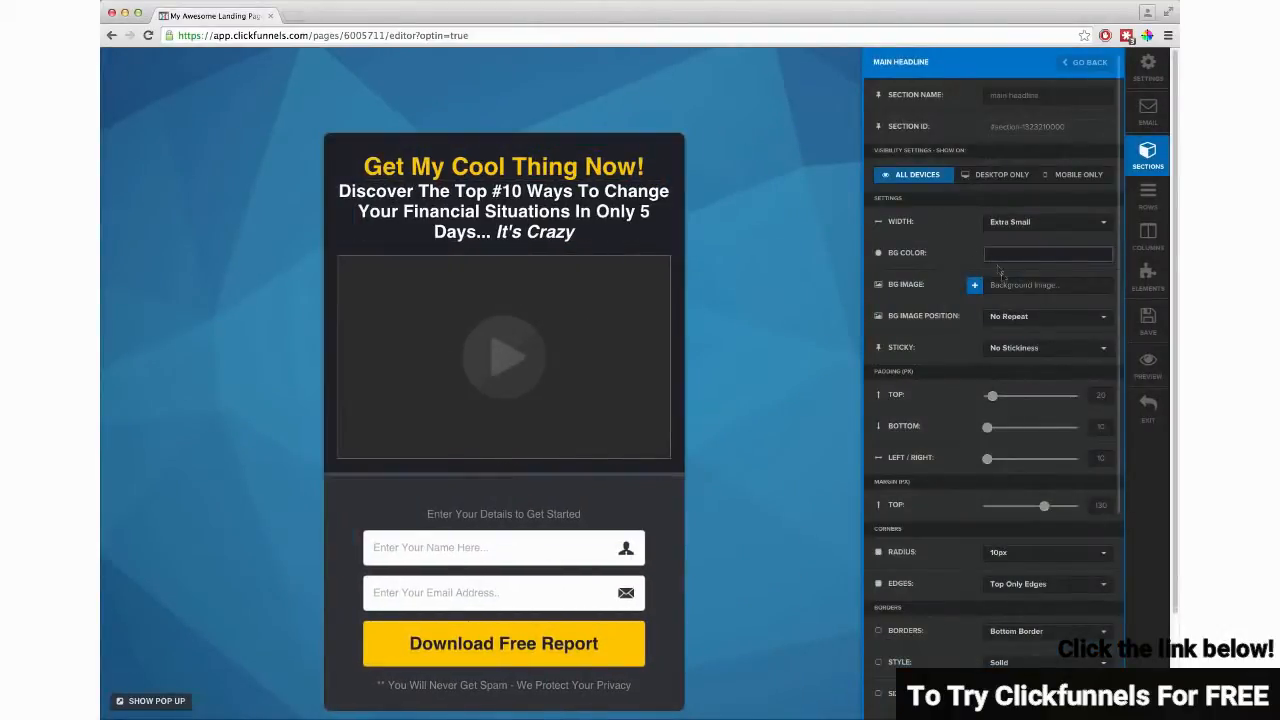
pyautogui.click(1015, 226)
pyautogui.click(1017, 264)
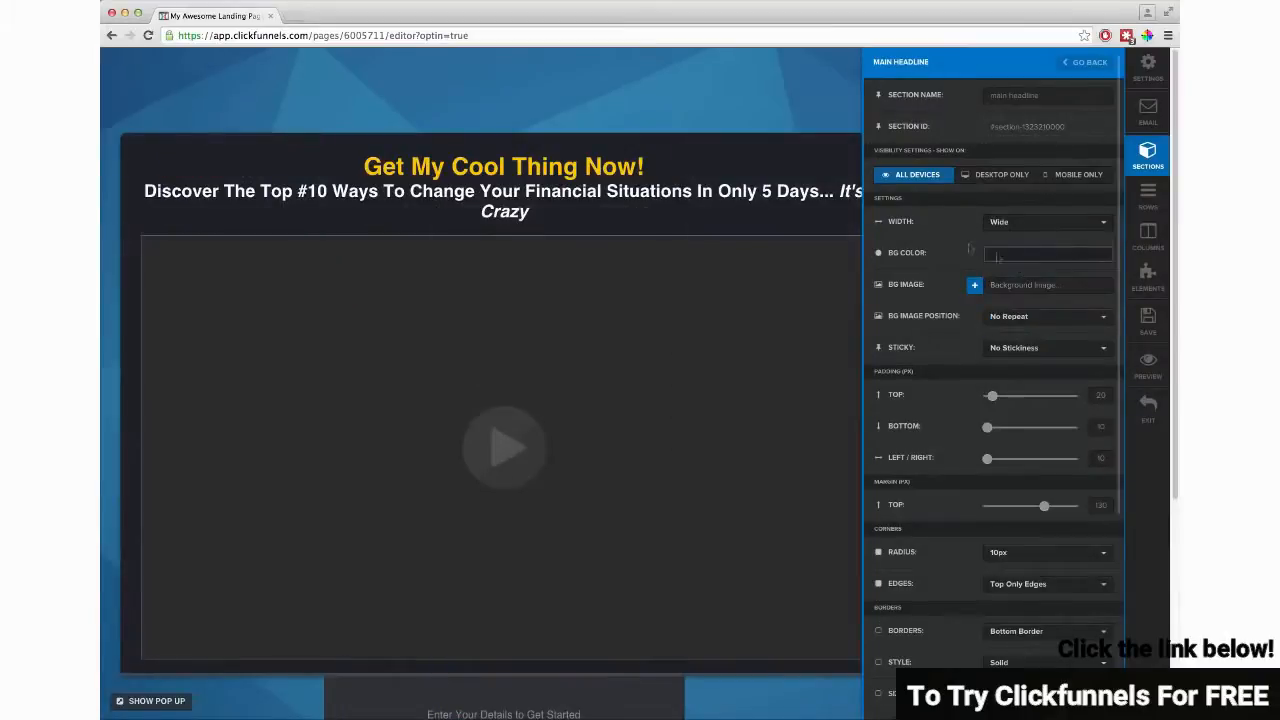
pyautogui.click(770, 196)
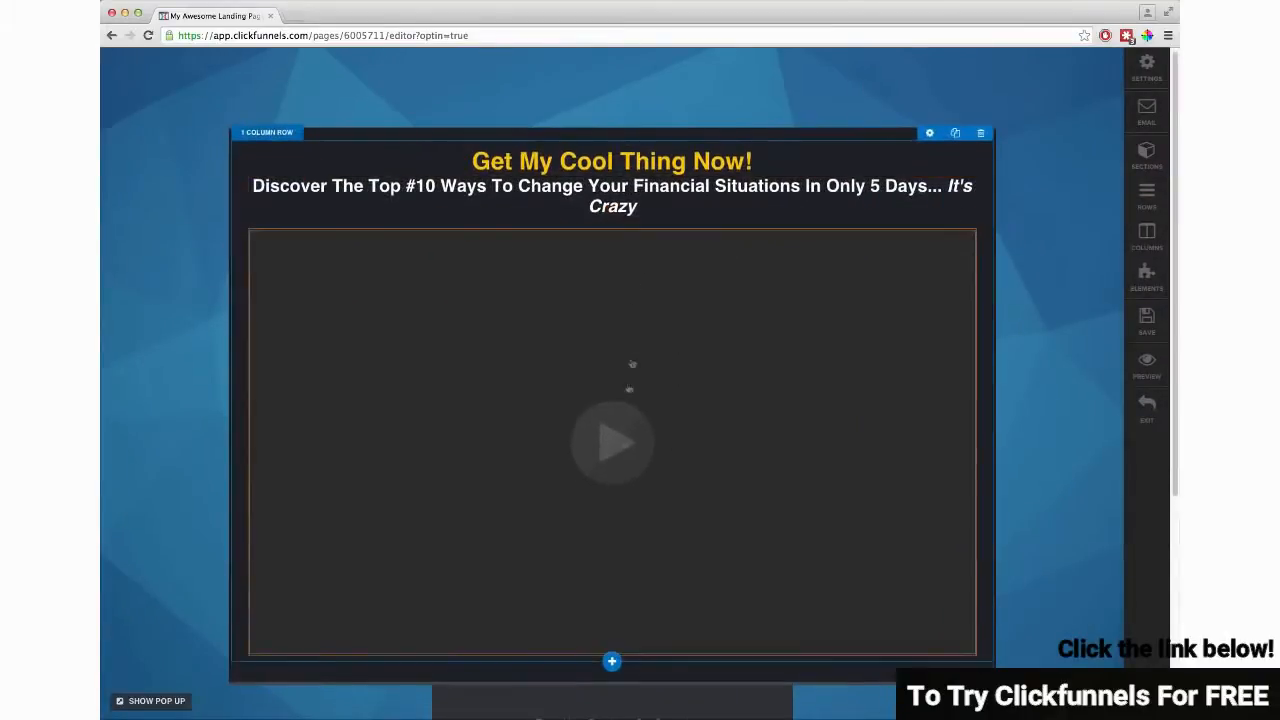
# Step: Insert a two-column row beneath the video, then move the video into its left column and the opt-in form into its right column
pyautogui.click(612, 660)
pyautogui.click(615, 134)
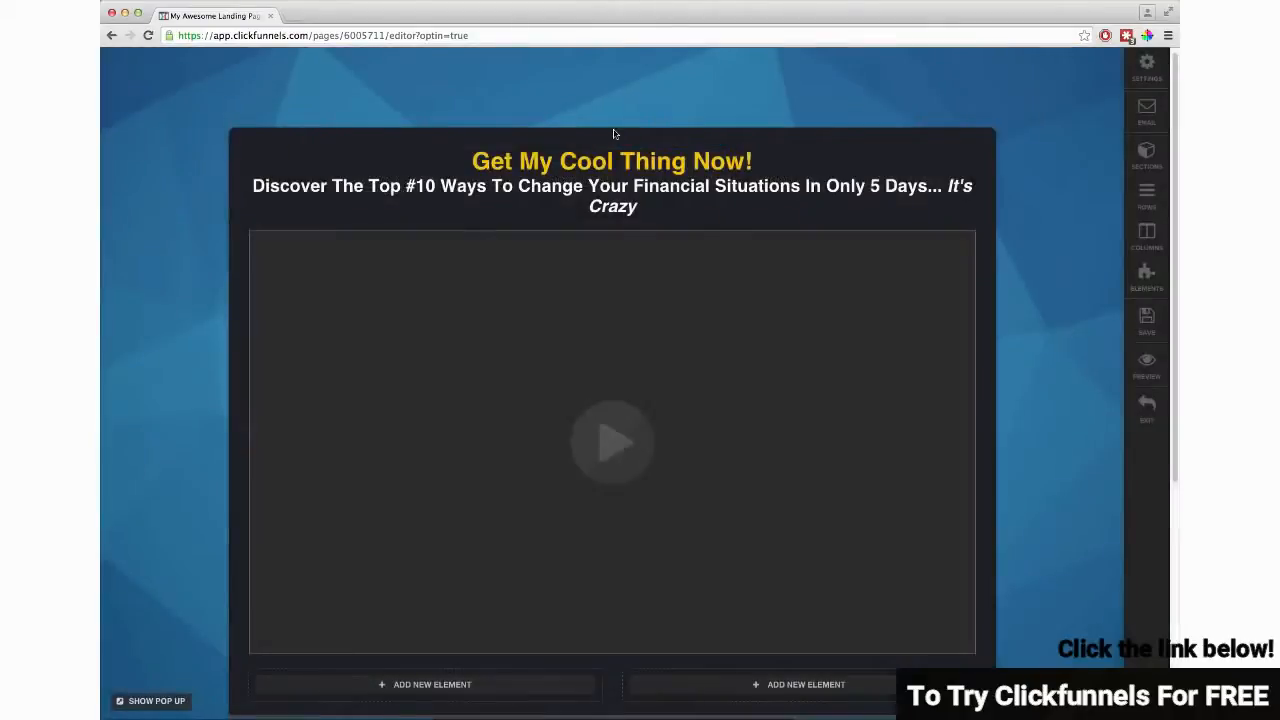
pyautogui.moveTo(617, 383); pyautogui.dragTo(463, 688)
pyautogui.moveTo(613, 507); pyautogui.dragTo(800, 290)
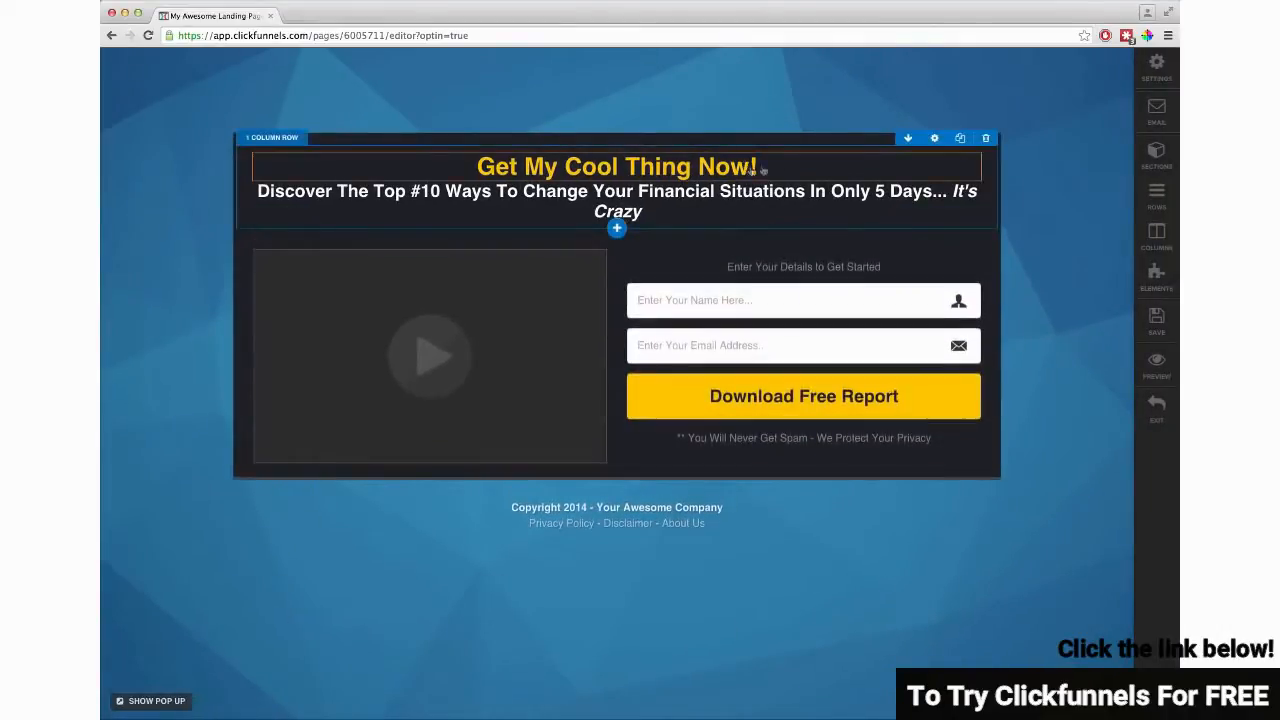
# Step: Set the text size of the "Get My Cool Thing Now!" headline to 62px
pyautogui.click(916, 145)
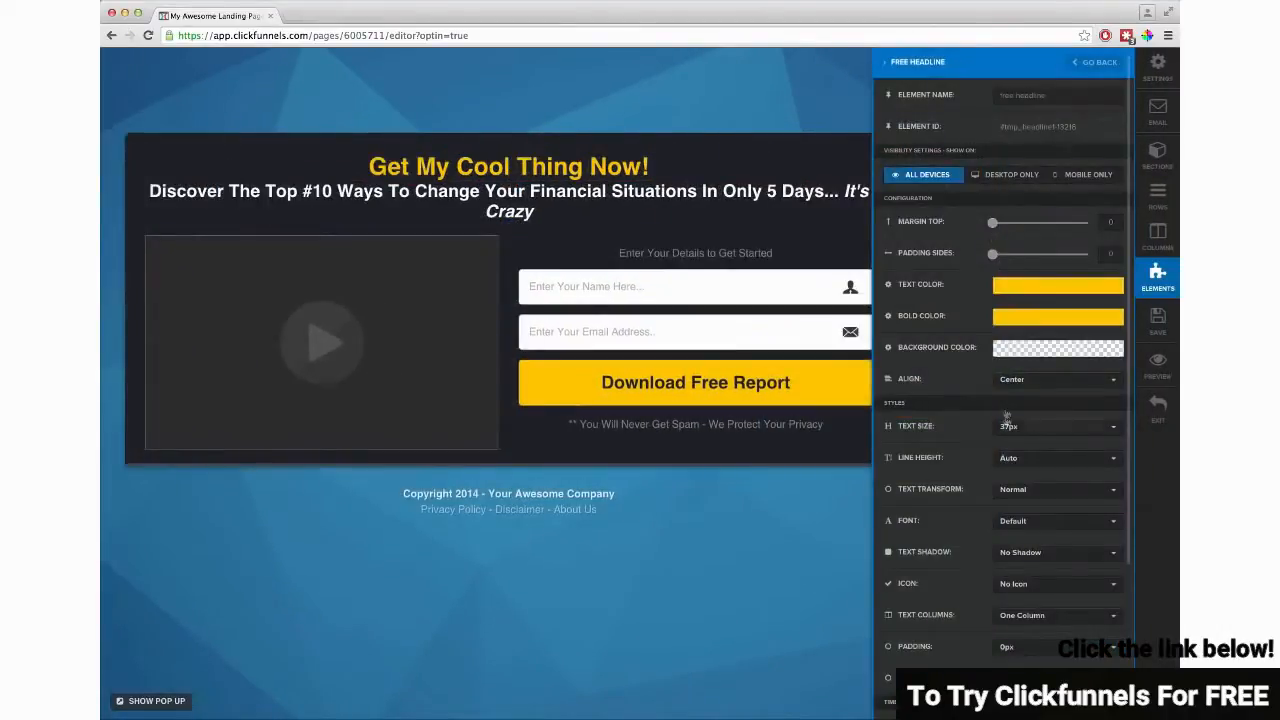
pyautogui.click(1008, 428)
pyautogui.scroll(-2, 1100, 522)
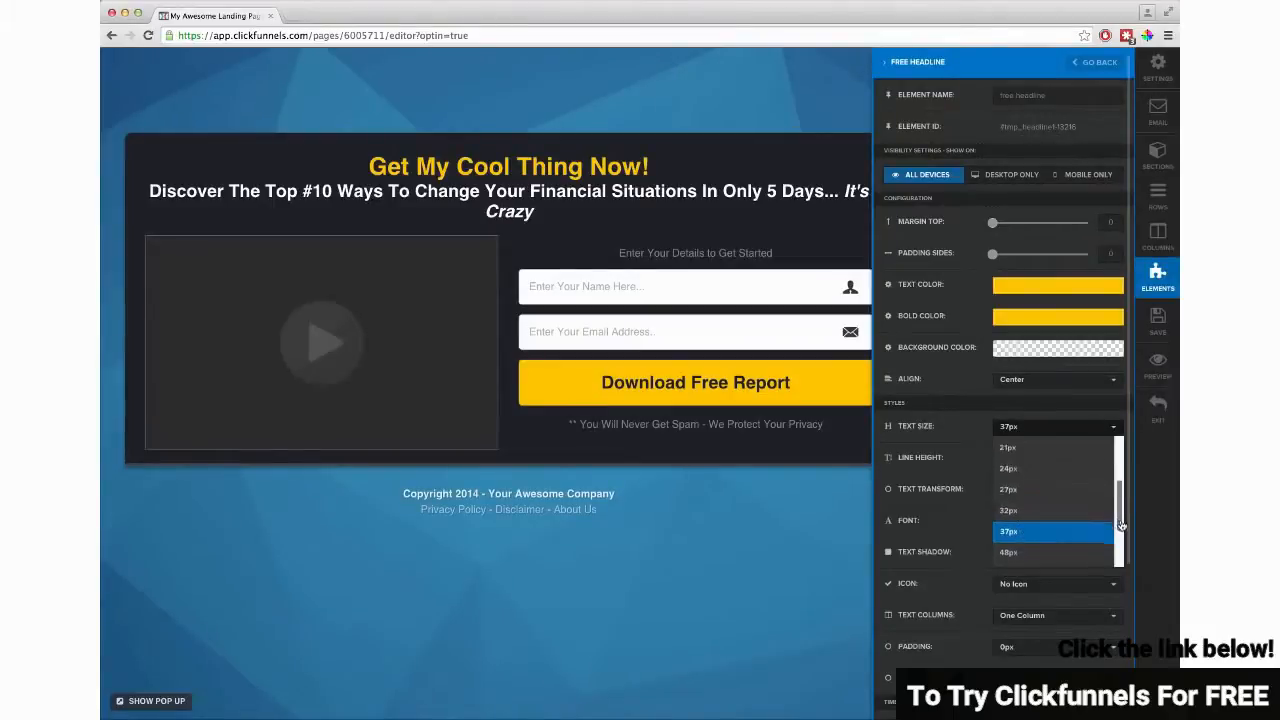
pyautogui.click(1090, 544)
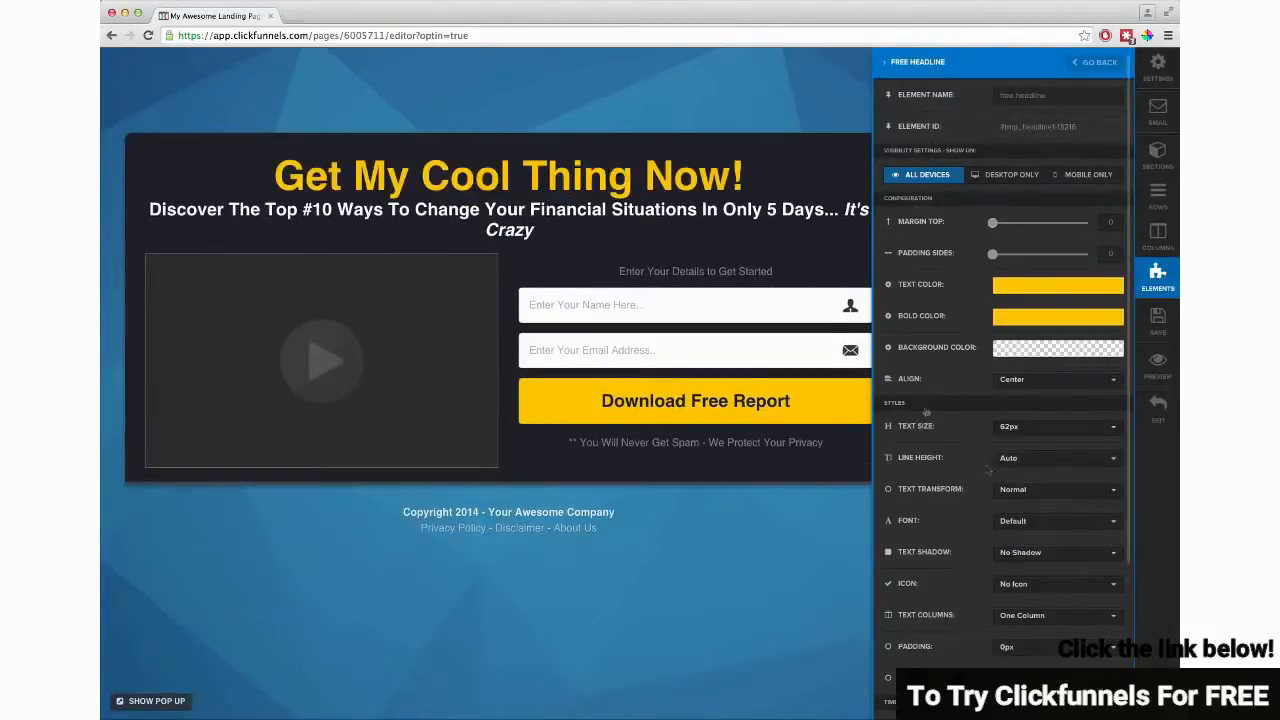
pyautogui.click(748, 238)
# Step: Set the text size of the "Discover The Top #10 Ways" headline to 37px
pyautogui.moveTo(912, 220)
pyautogui.click(917, 191)
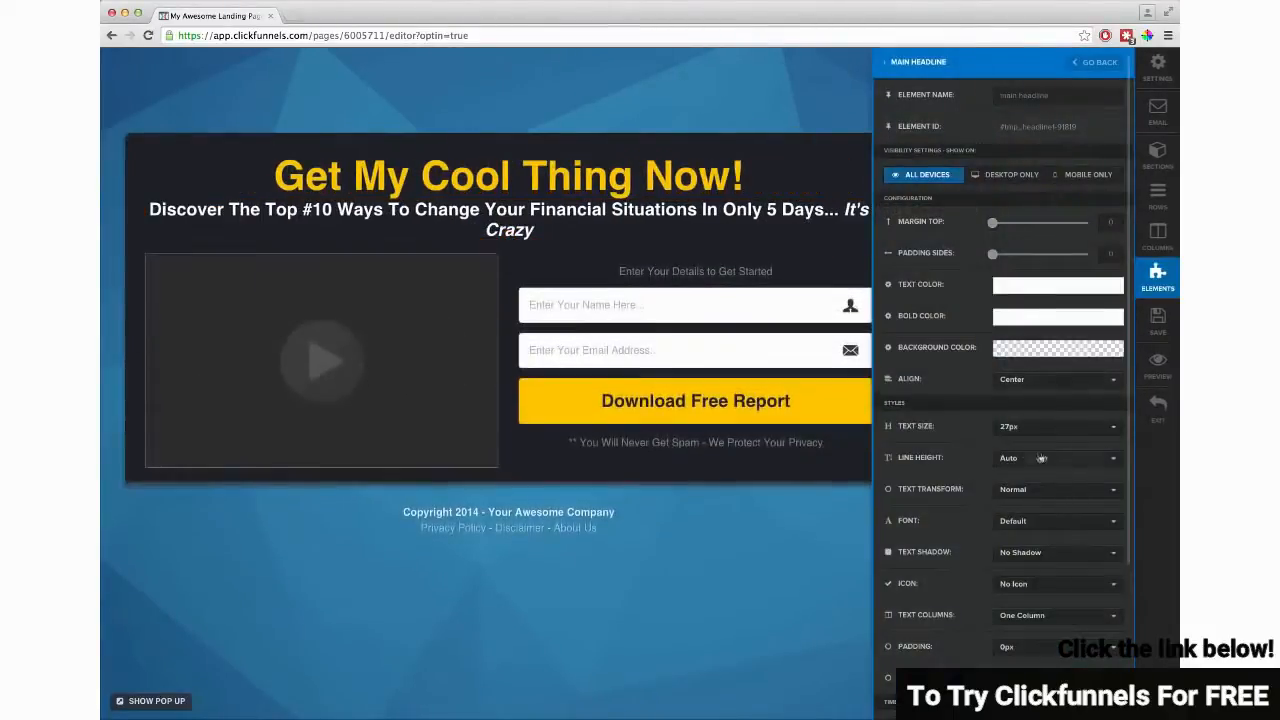
pyautogui.click(1010, 435)
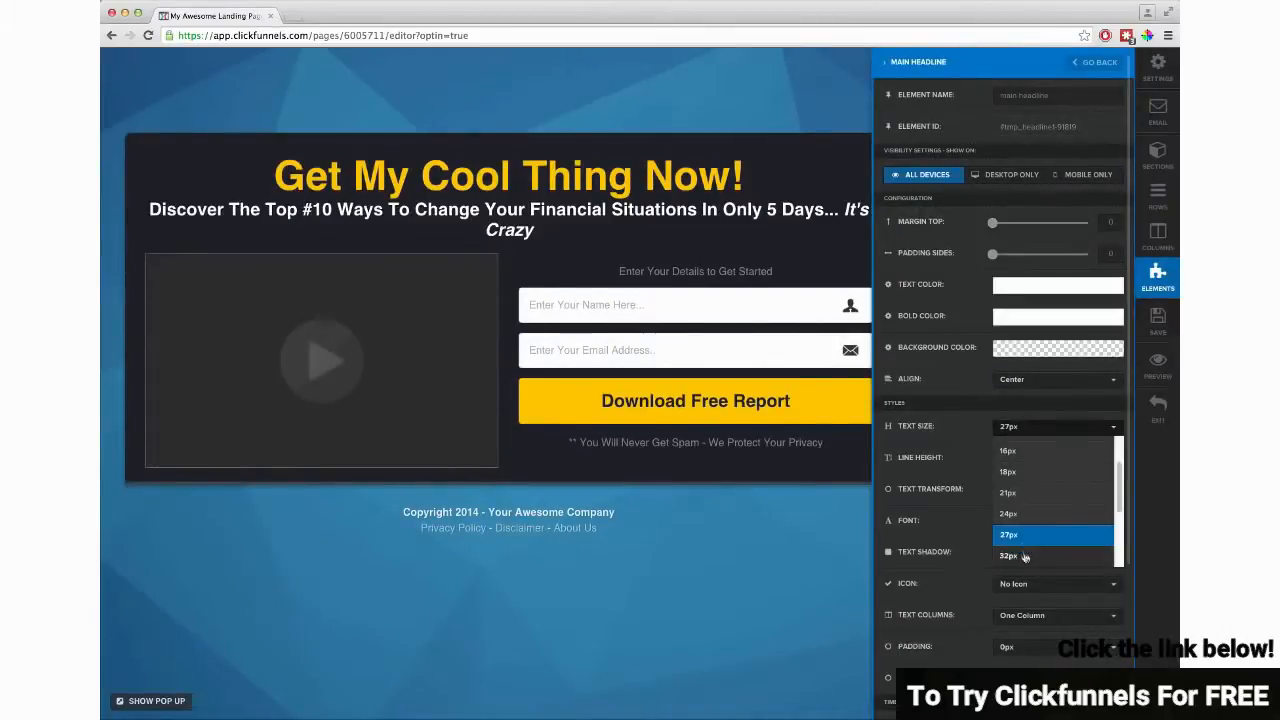
pyautogui.click(1022, 548)
pyautogui.click(1040, 430)
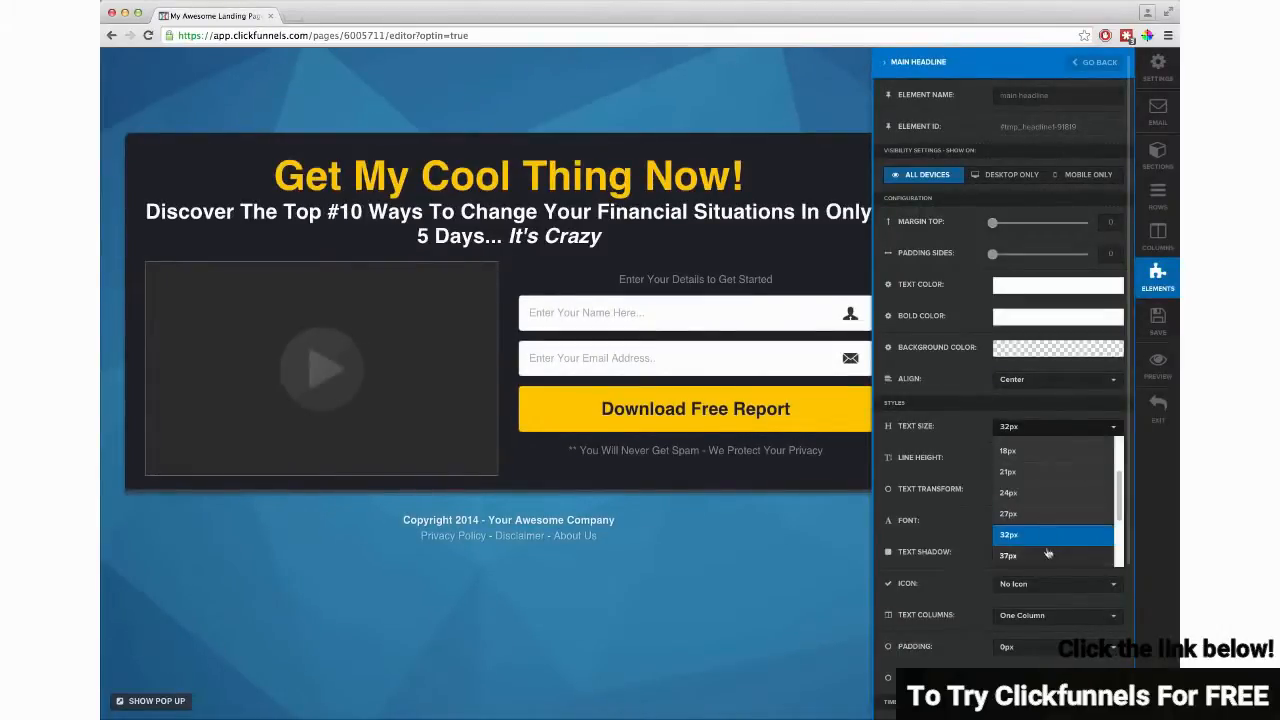
pyautogui.click(1049, 555)
pyautogui.click(848, 300)
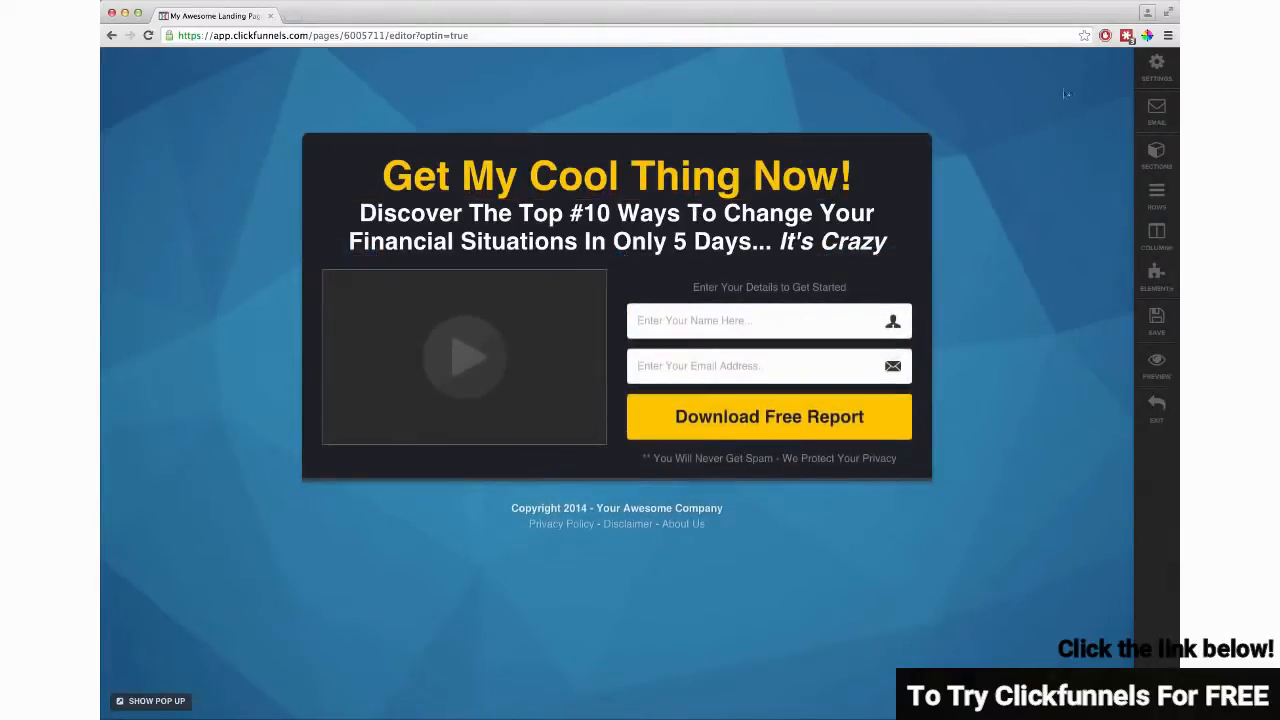
# Step: Replace the page's background image with the blurred purple and green photo from the supplied background images
pyautogui.click(1157, 66)
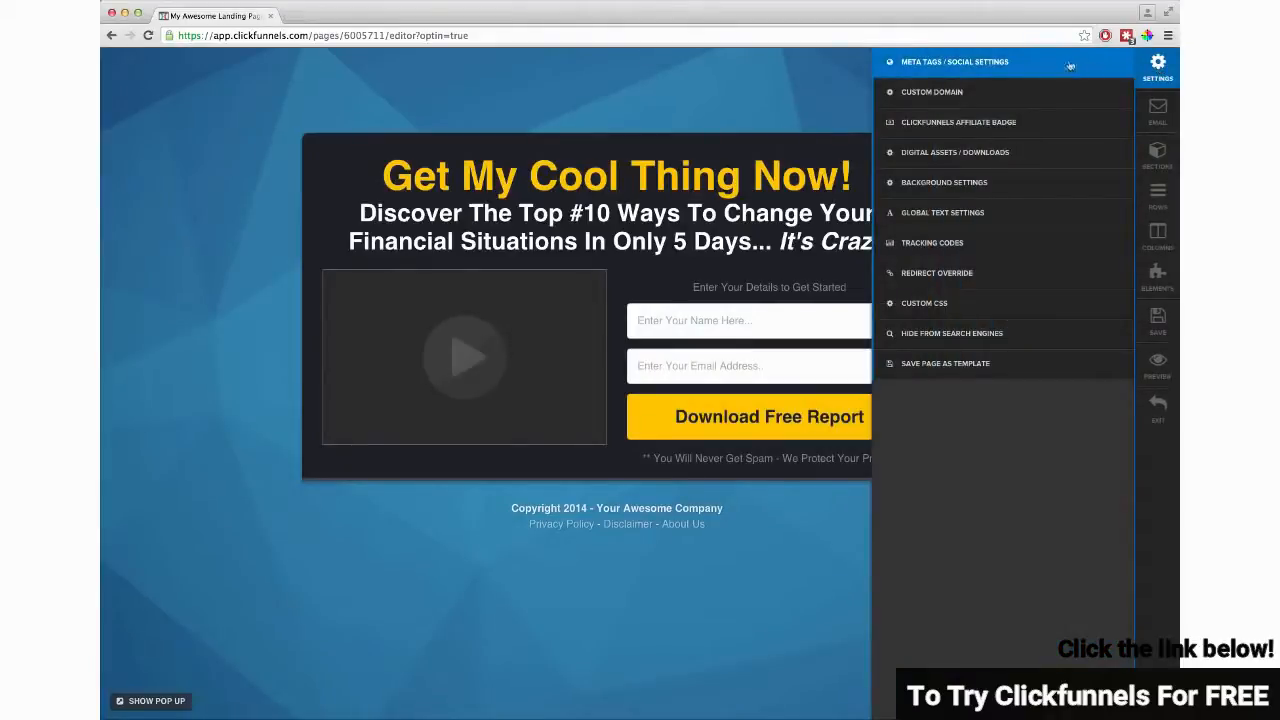
pyautogui.click(937, 183)
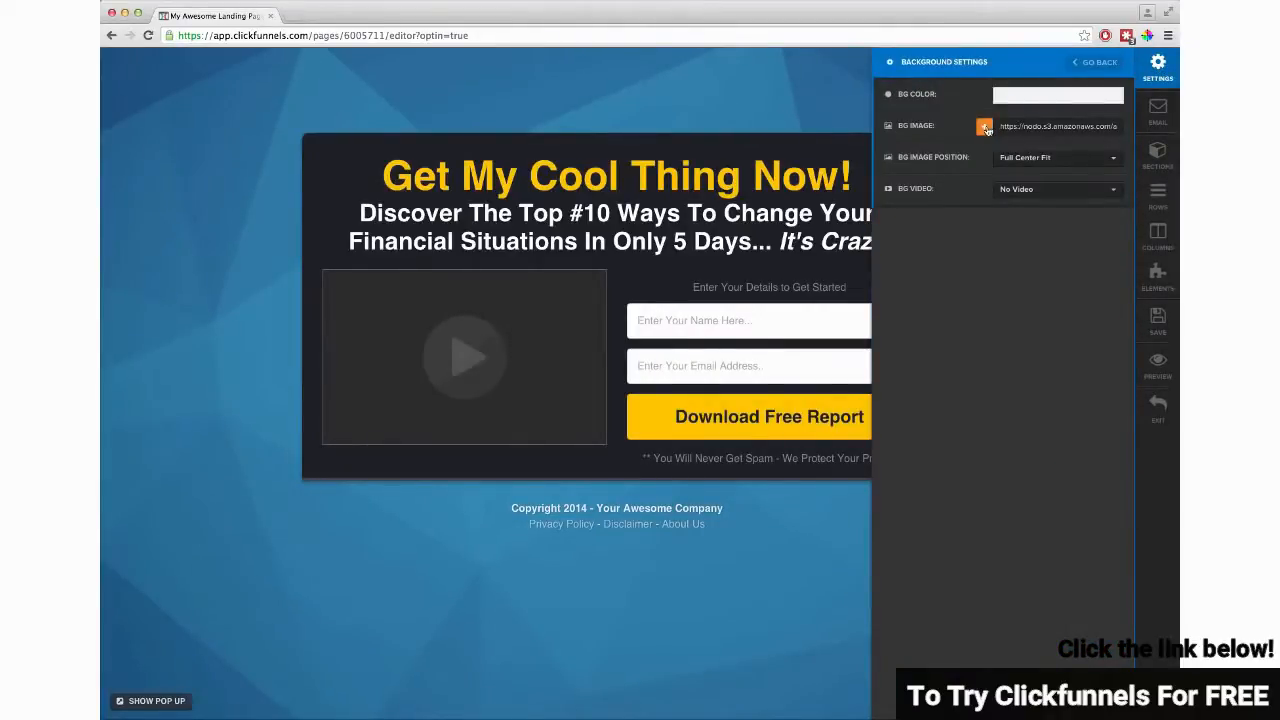
pyautogui.click(984, 126)
pyautogui.click(636, 483)
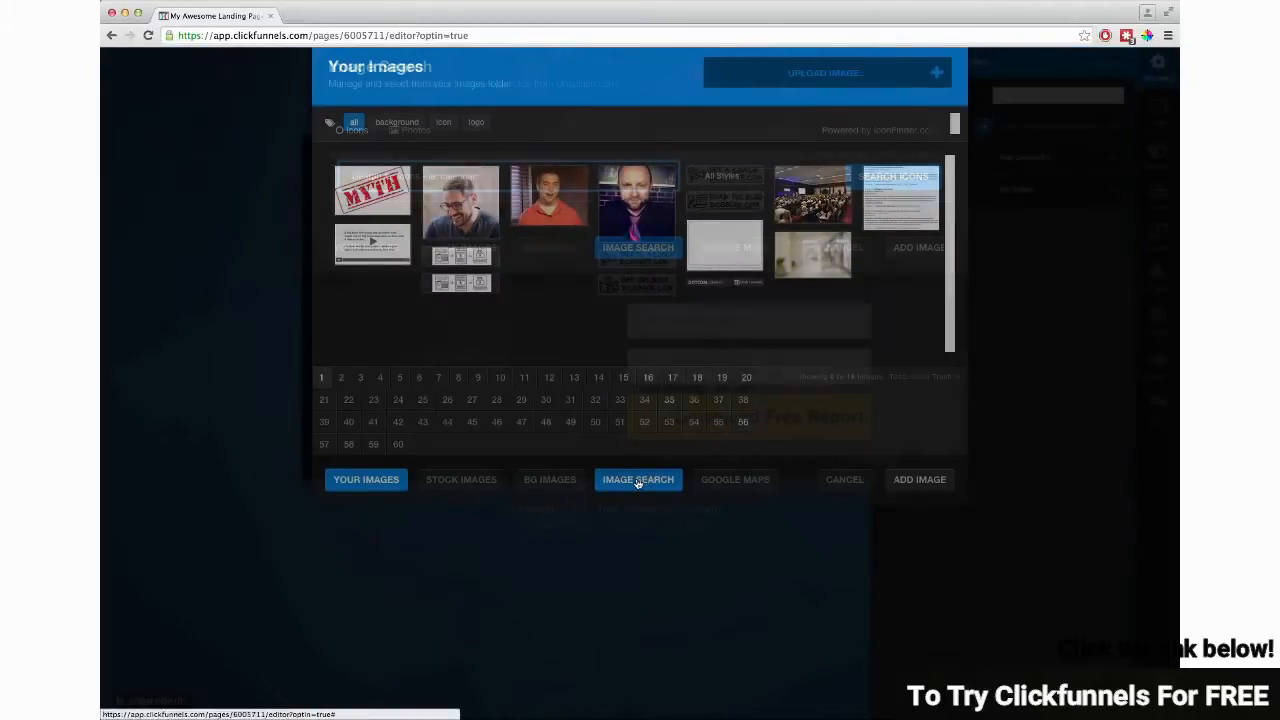
pyautogui.click(539, 259)
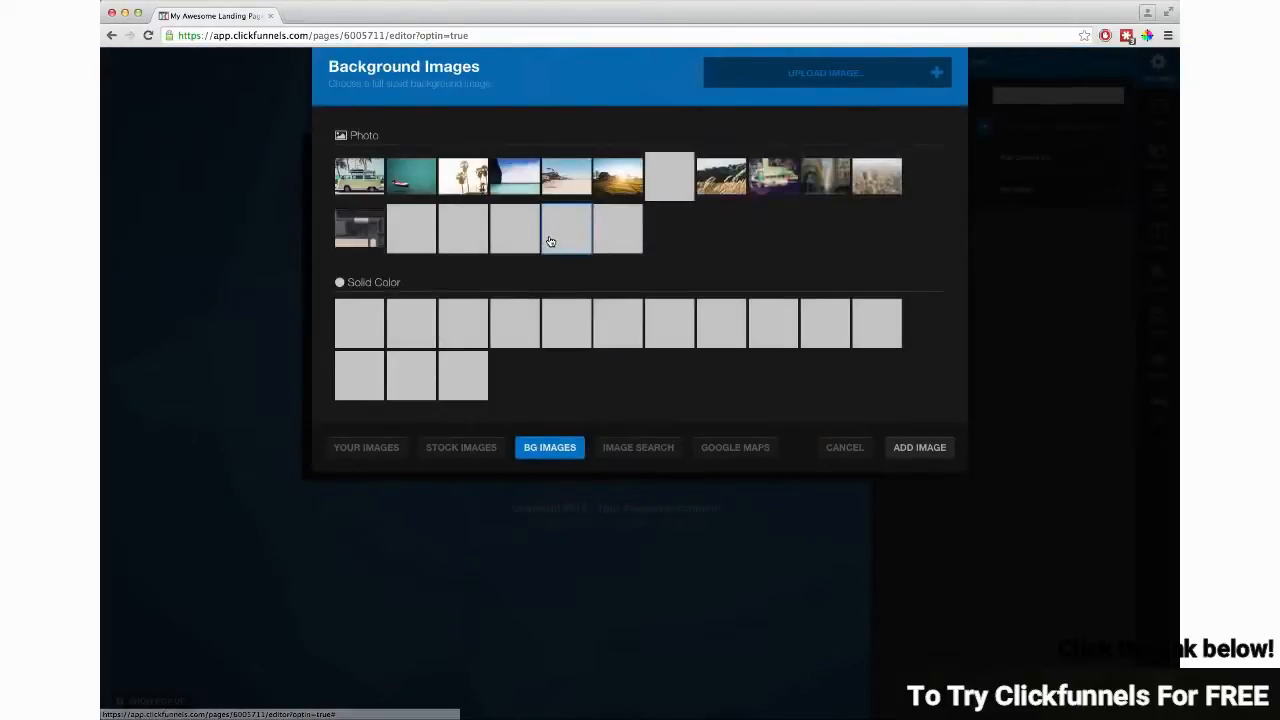
pyautogui.click(779, 172)
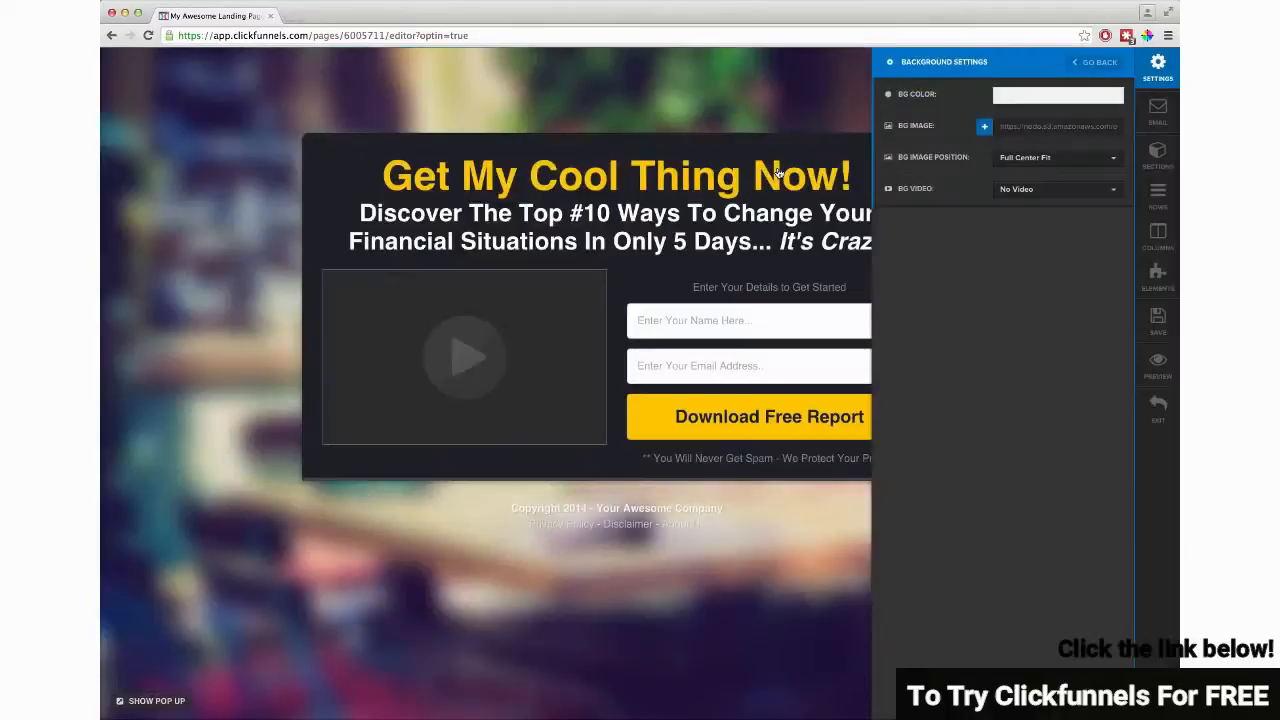
pyautogui.click(780, 540)
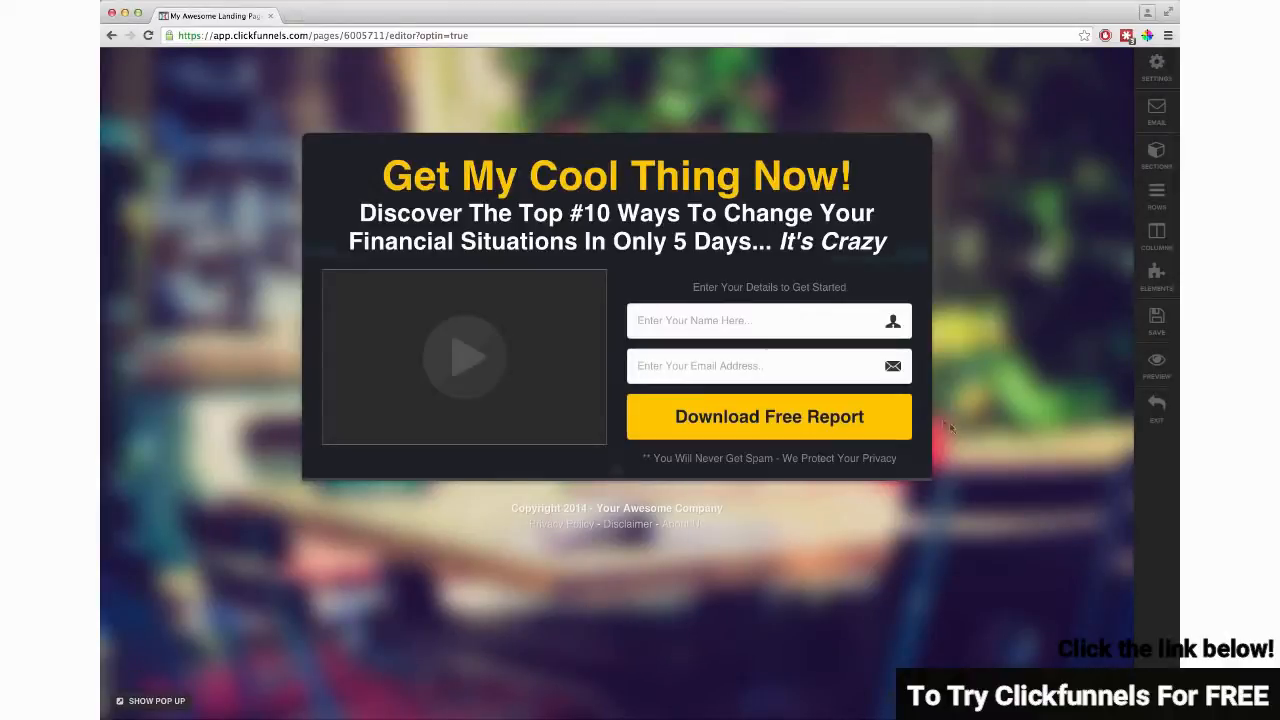
# Step: Add a Progress Bar element above the "Get My Cool Thing Now!" headline
pyautogui.click(616, 256)
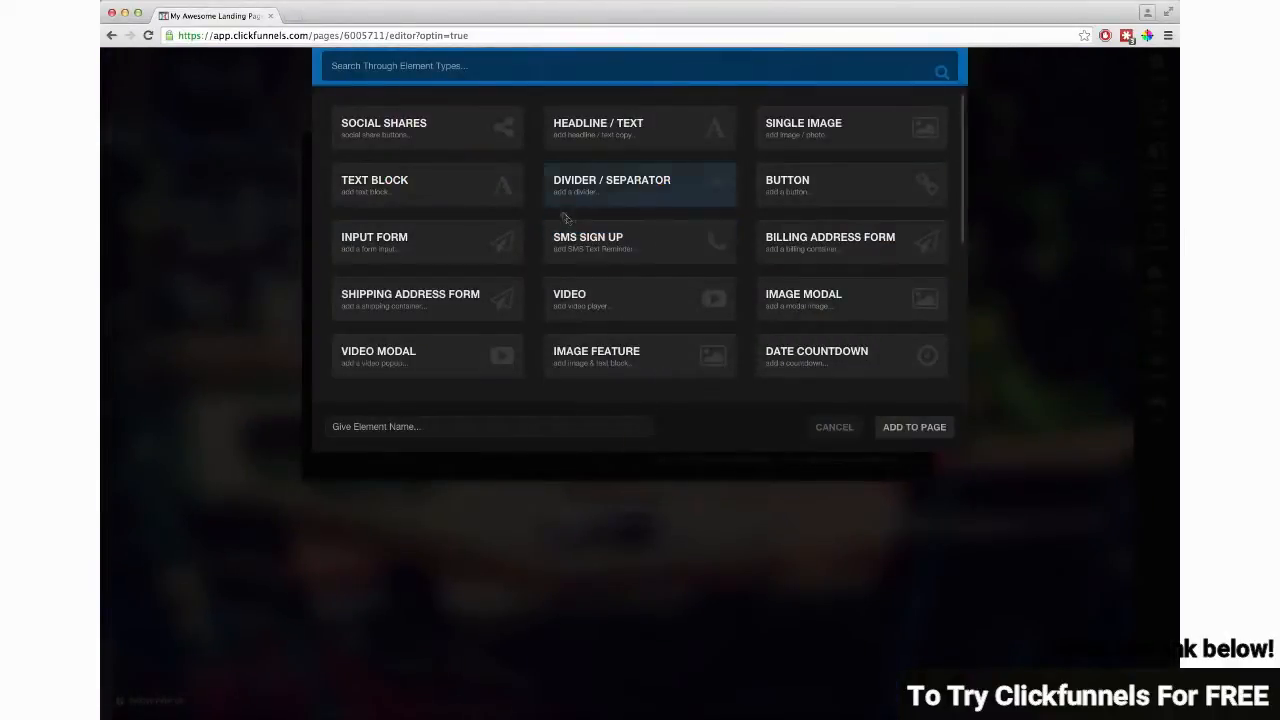
pyautogui.scroll(-5, 486, 242)
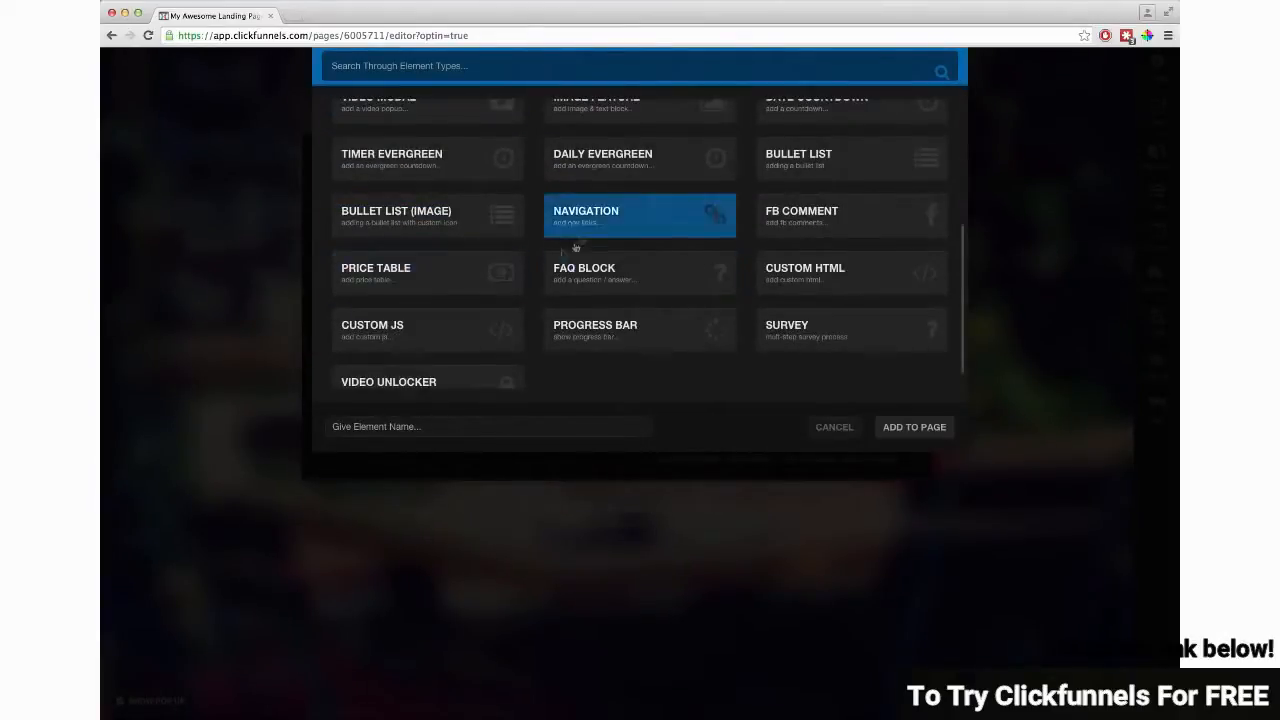
pyautogui.click(633, 332)
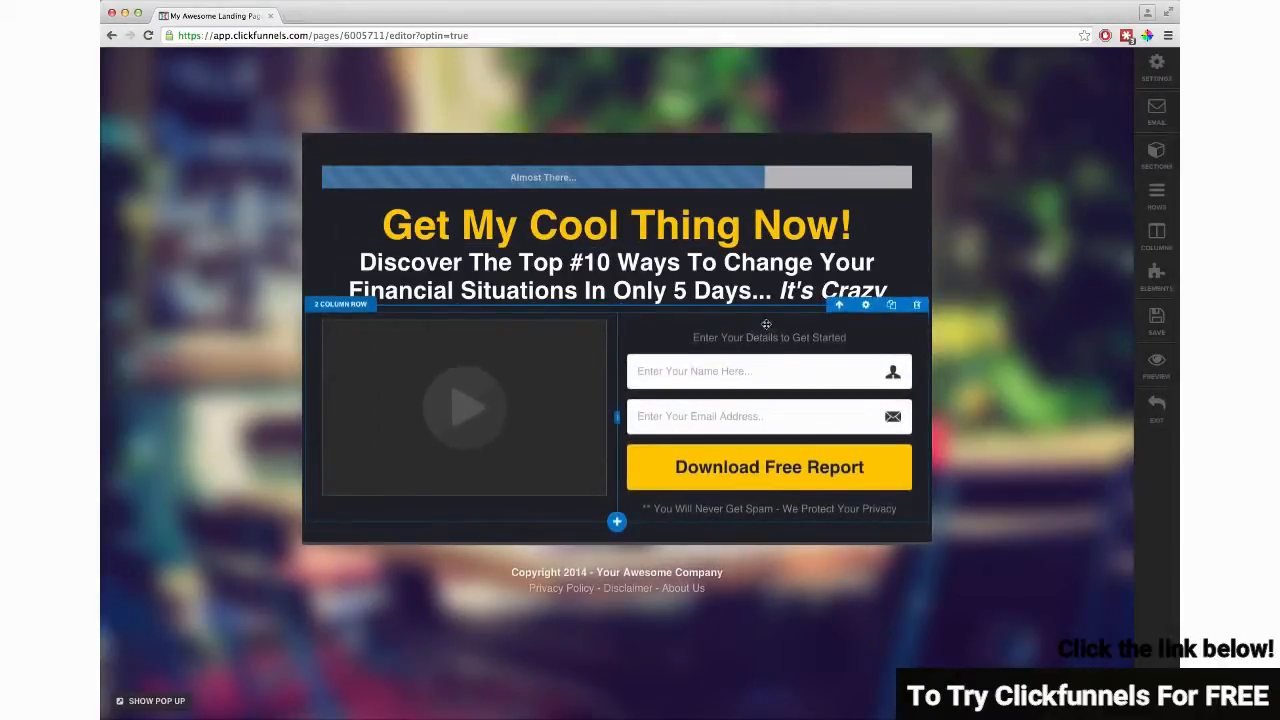
# Step: Add a Date Countdown element beneath the video
pyautogui.click(466, 447)
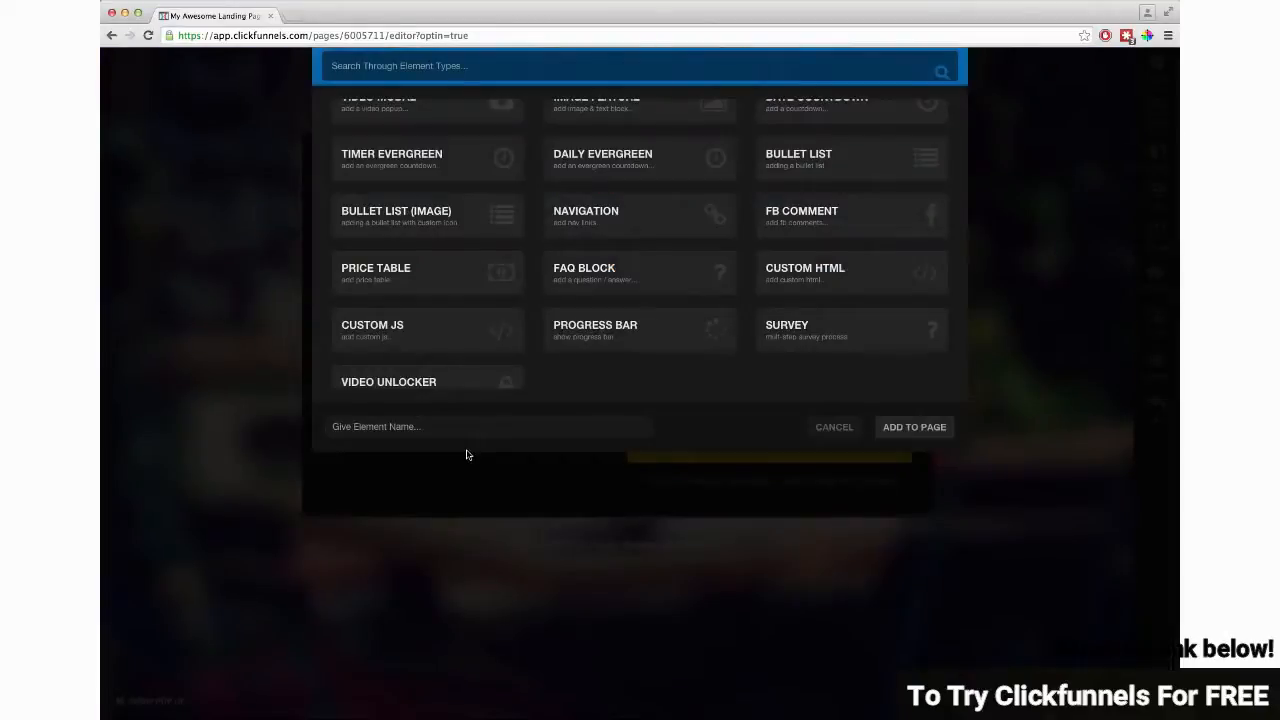
pyautogui.scroll(-1, 673, 307)
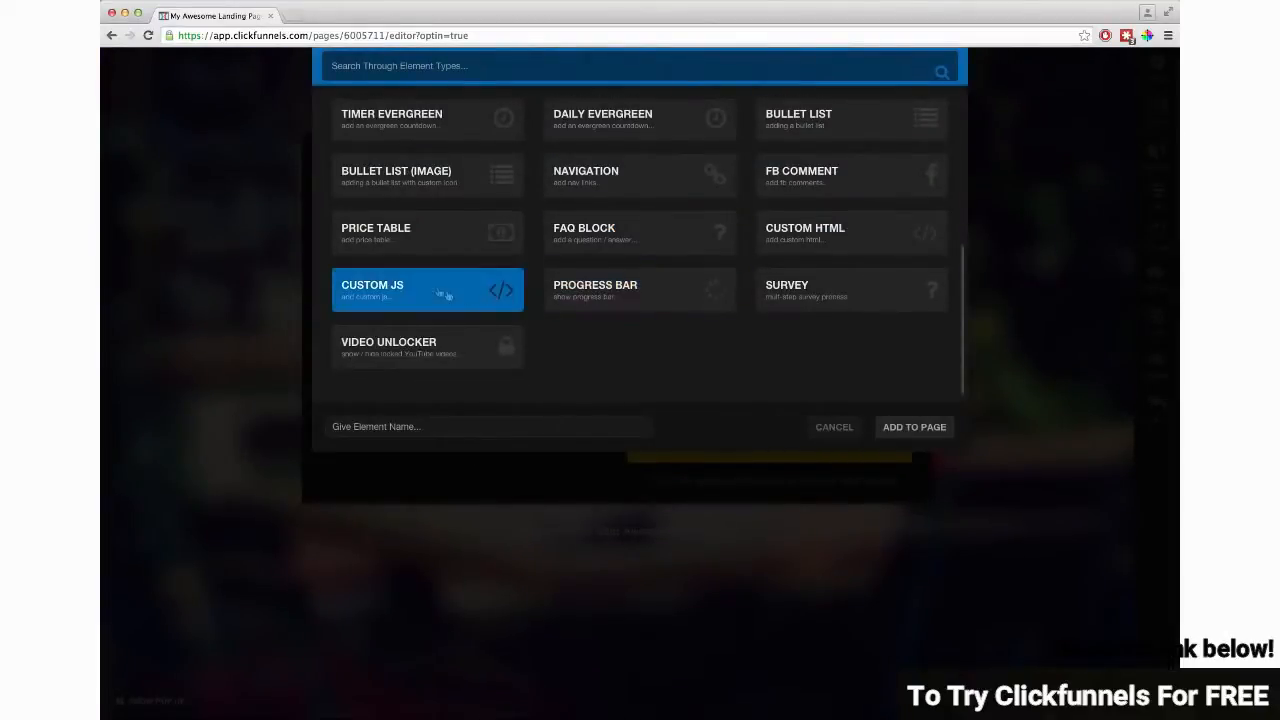
pyautogui.scroll(3, 445, 292)
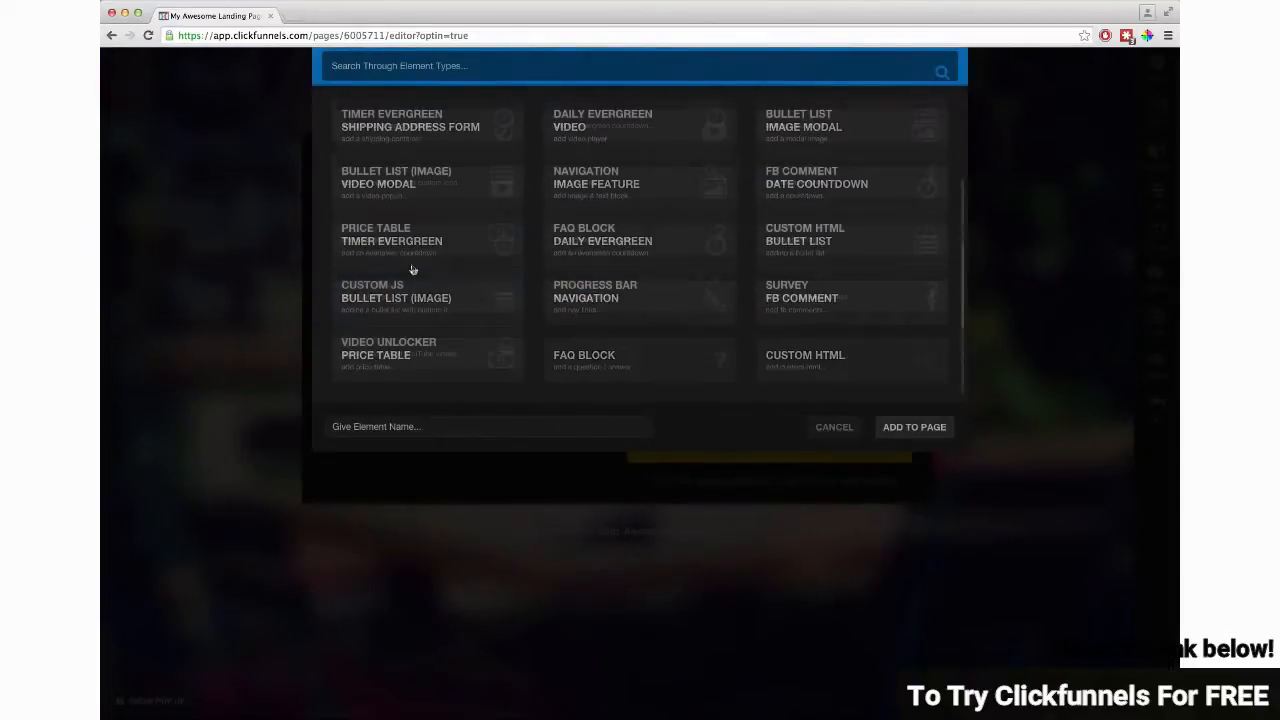
pyautogui.click(808, 200)
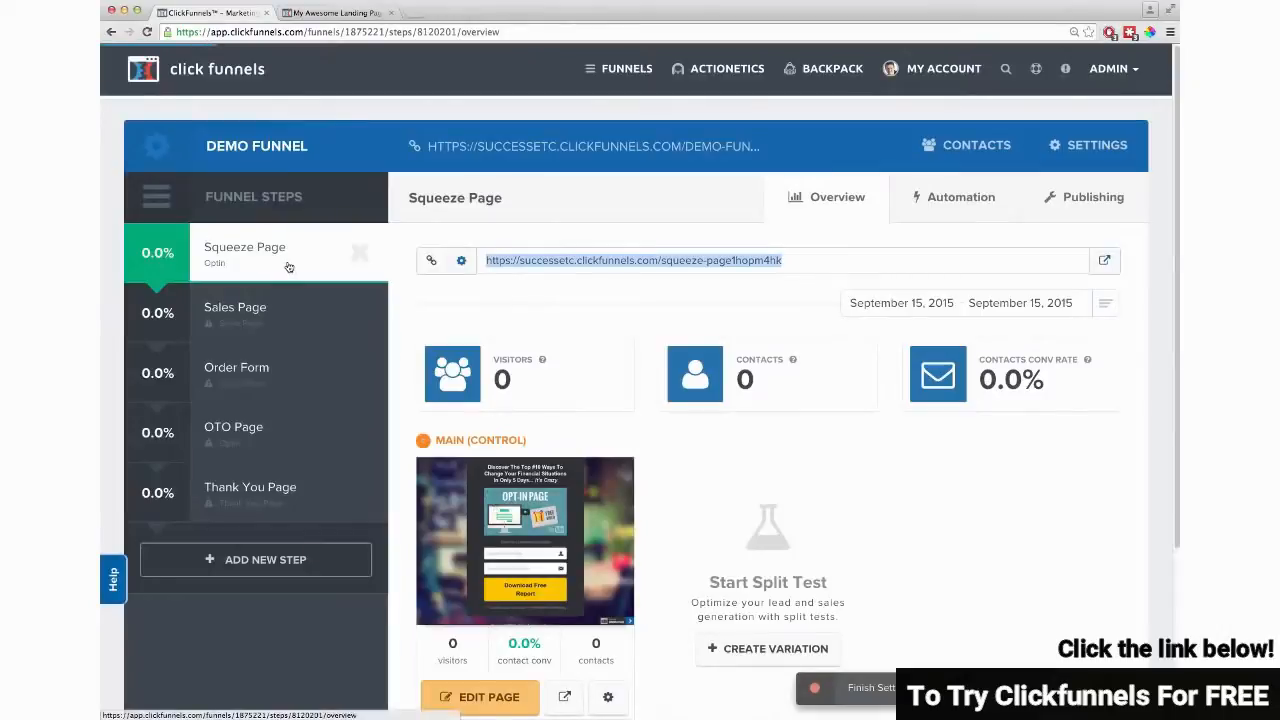
# Step: Return to the funnel overview and browse the available sales templates for the Sales Page step
pyautogui.click(247, 312)
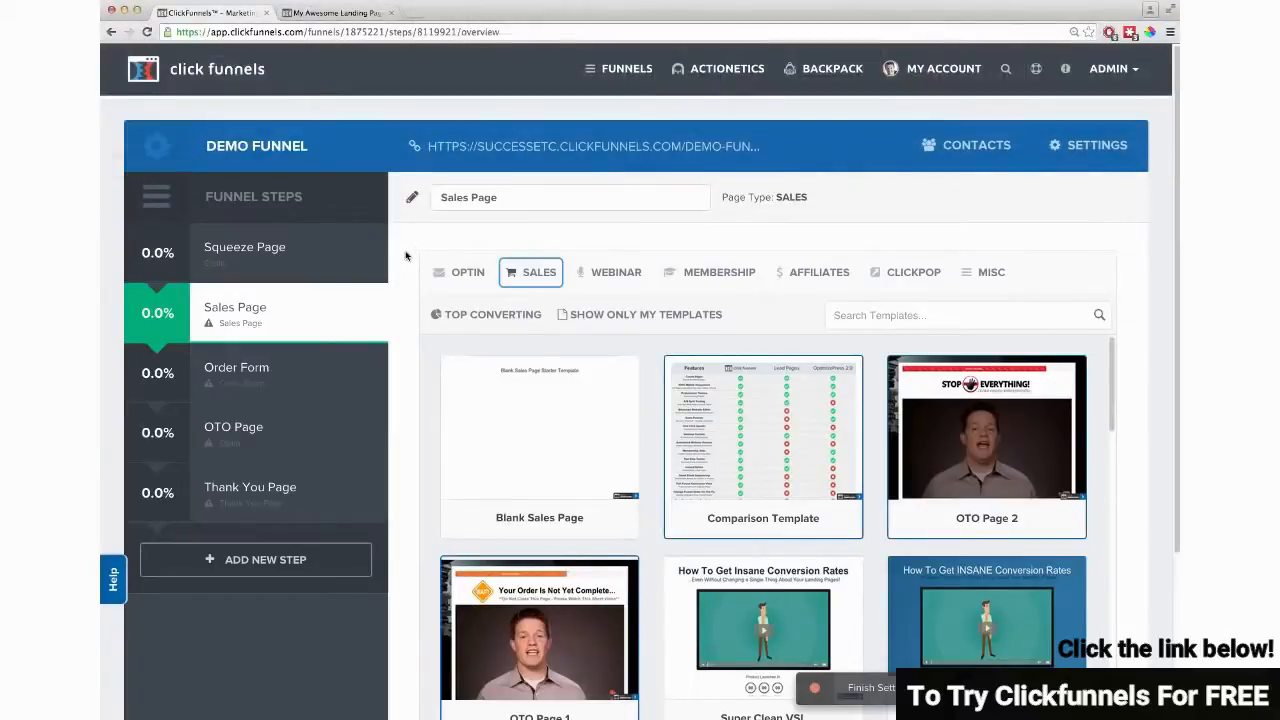
pyautogui.moveTo(594, 386)
pyautogui.scroll(-5, 594, 386)
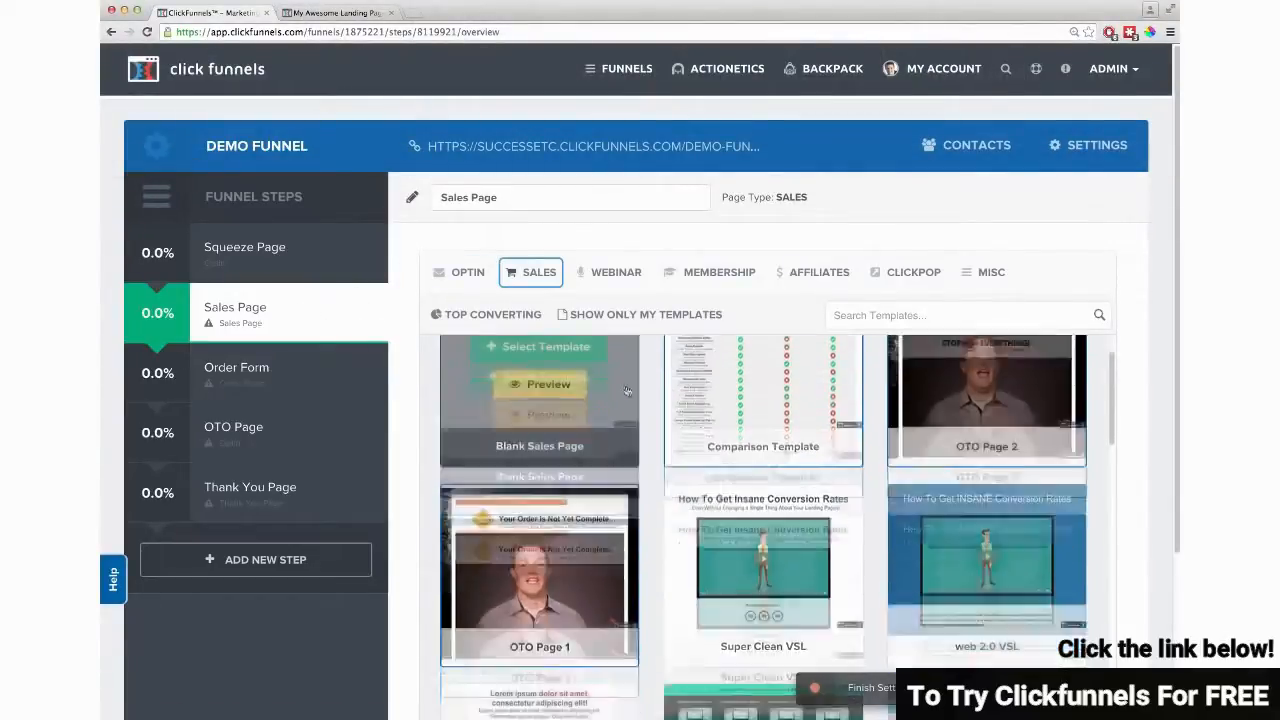
pyautogui.scroll(-7, 648, 432)
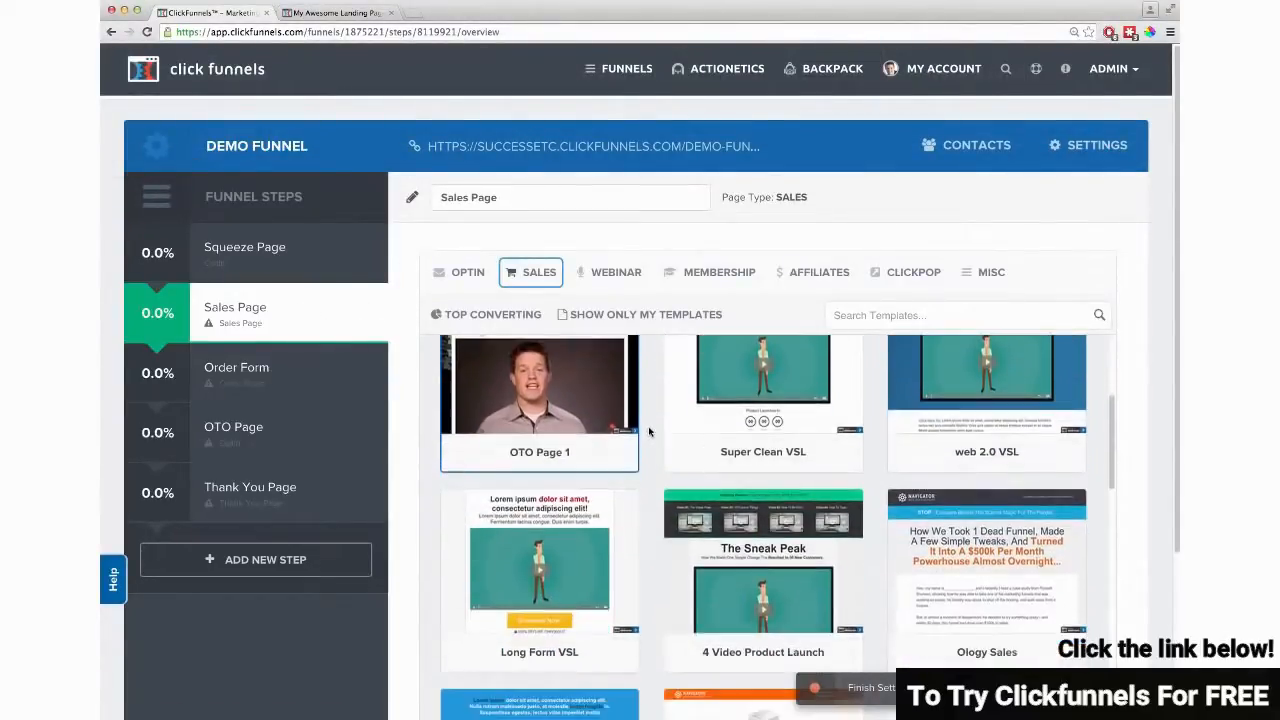
pyautogui.scroll(-7, 669, 438)
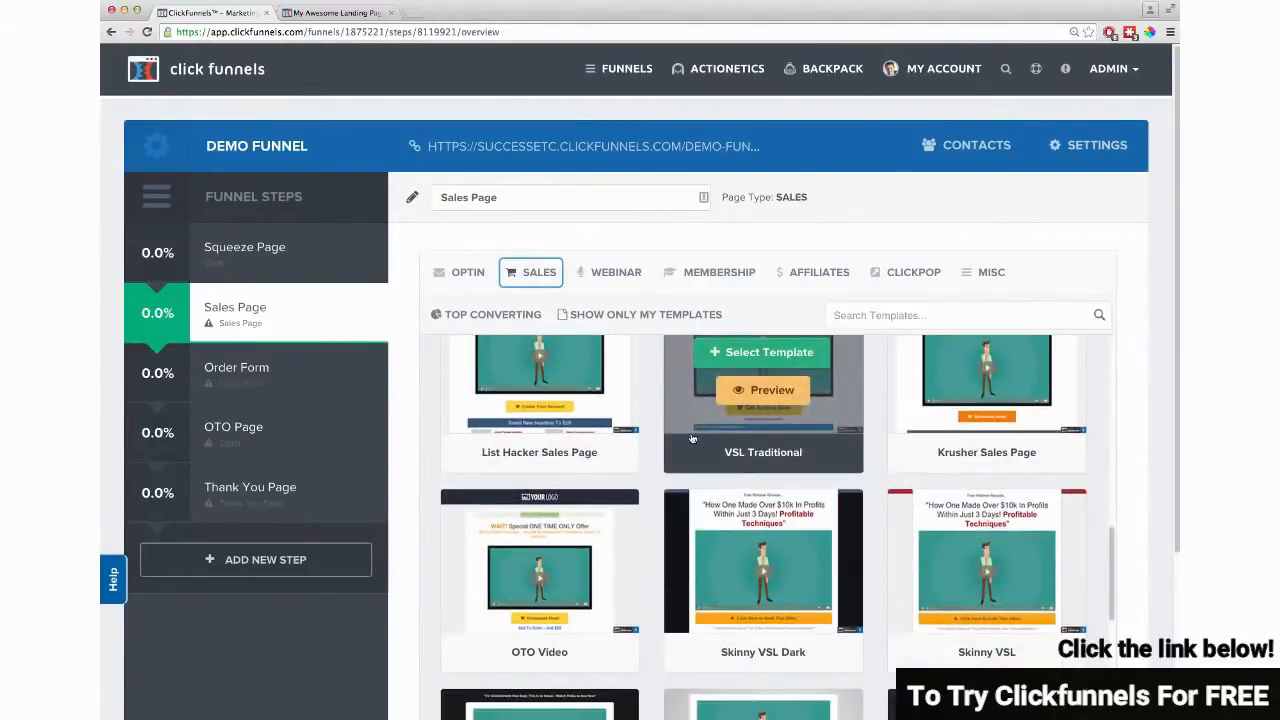
pyautogui.scroll(-3, 690, 440)
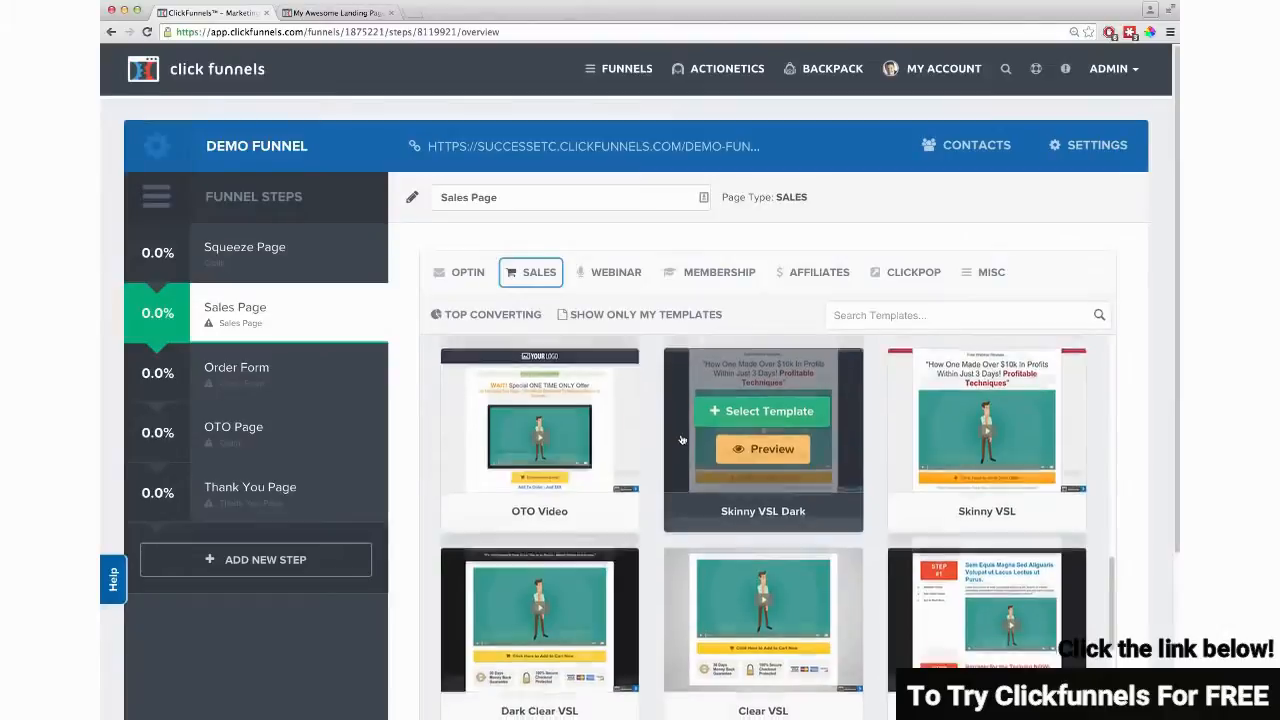
pyautogui.scroll(-4, 681, 443)
pyautogui.scroll(4, 681, 440)
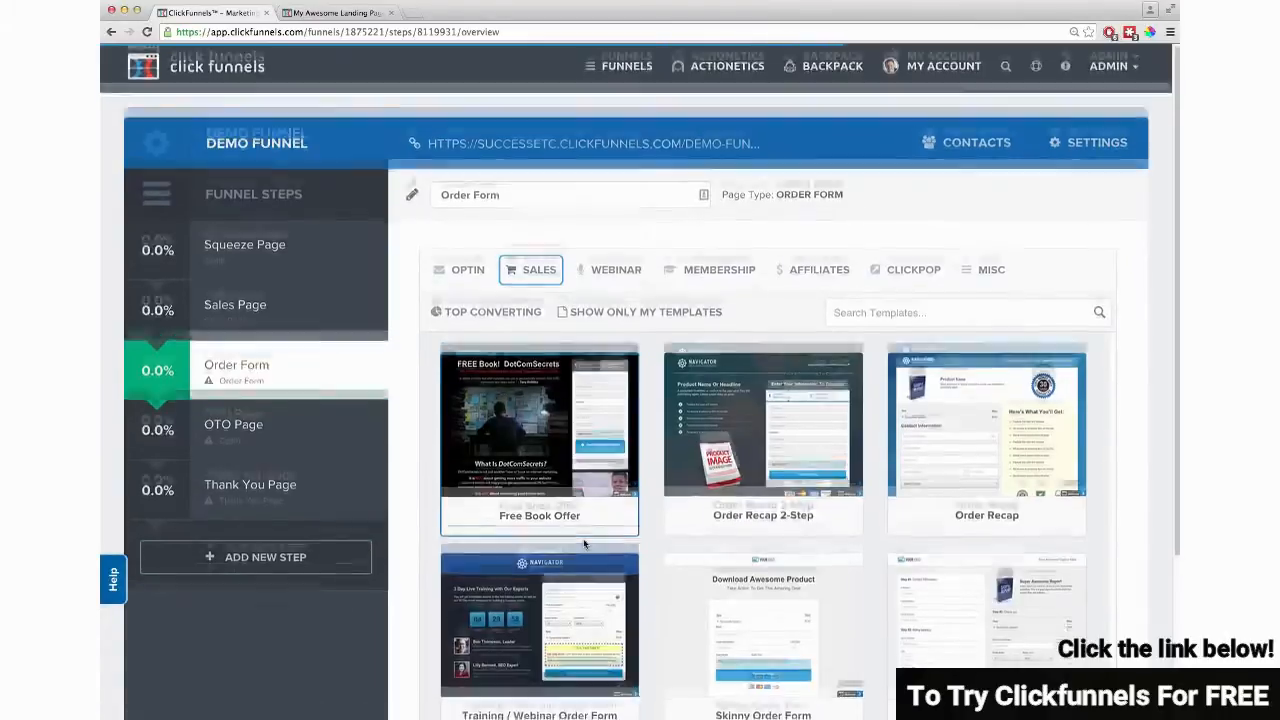
# Step: Choose the Skinny Order Form template for the Order Form step
pyautogui.scroll(-2, 600, 560)
pyautogui.scroll(-1, 622, 573)
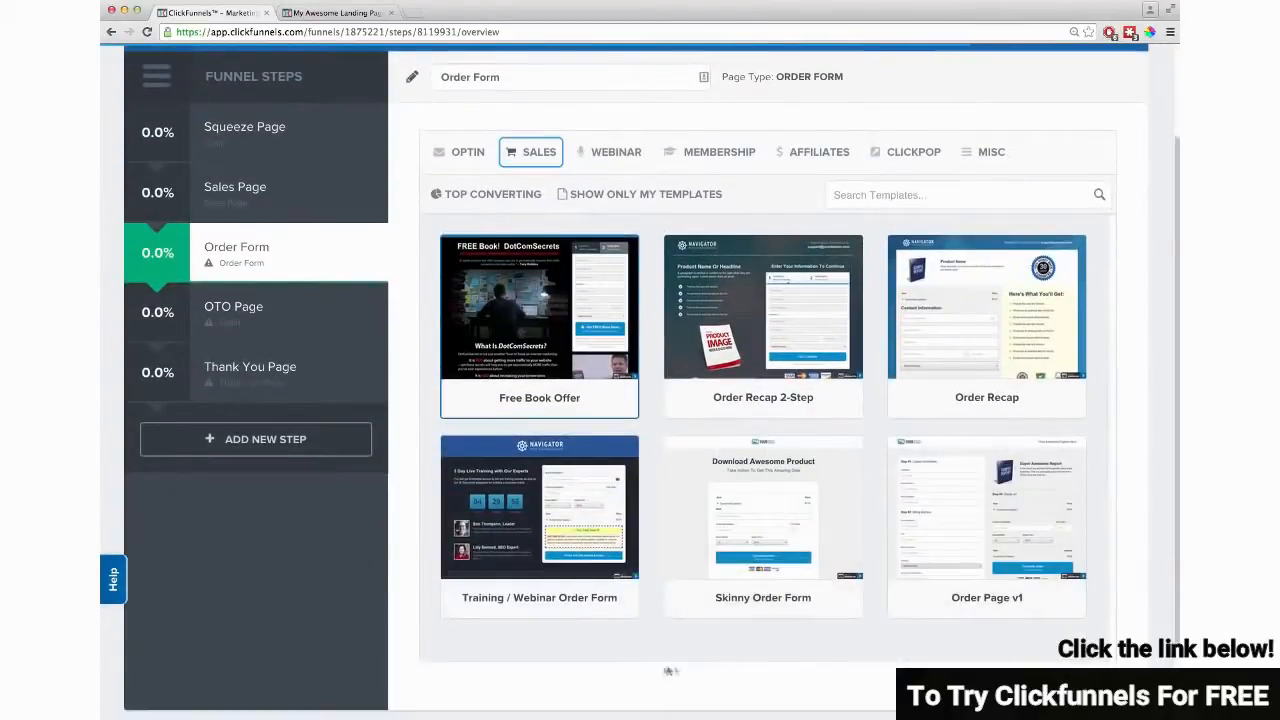
pyautogui.click(770, 498)
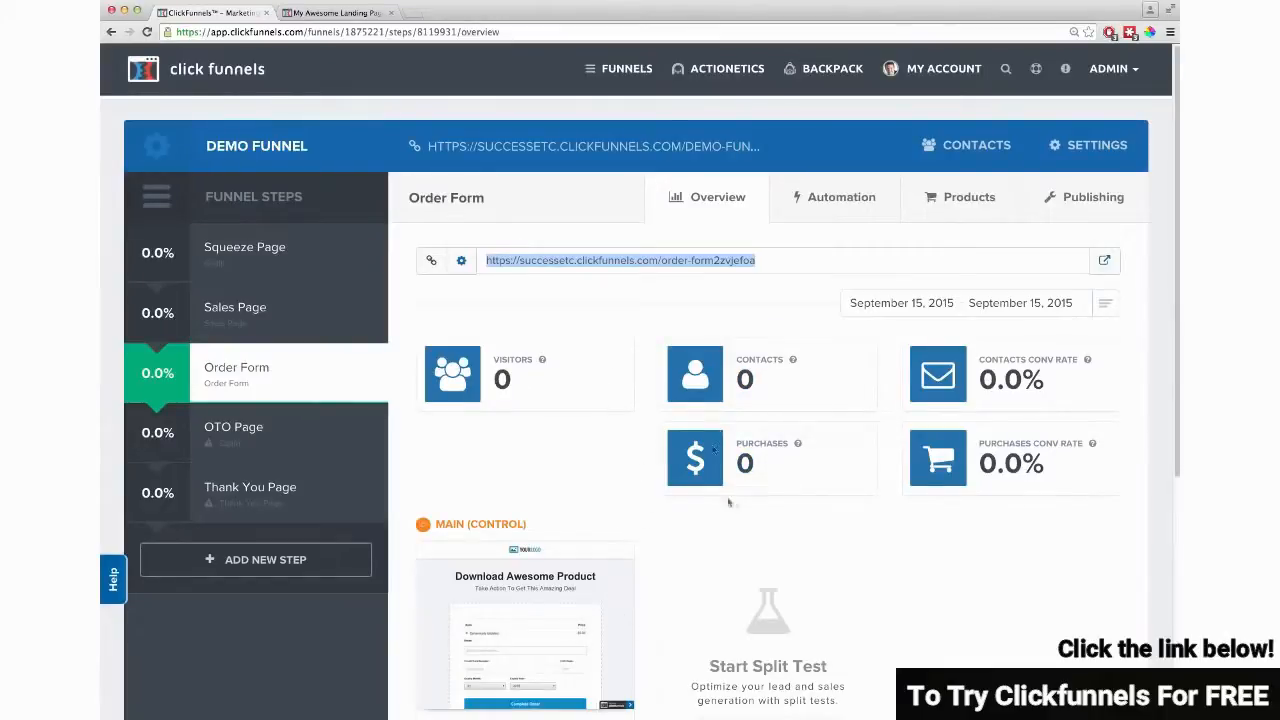
# Step: Open the main (control) variation of the Order Form page in the page editor
pyautogui.scroll(-2, 640, 491)
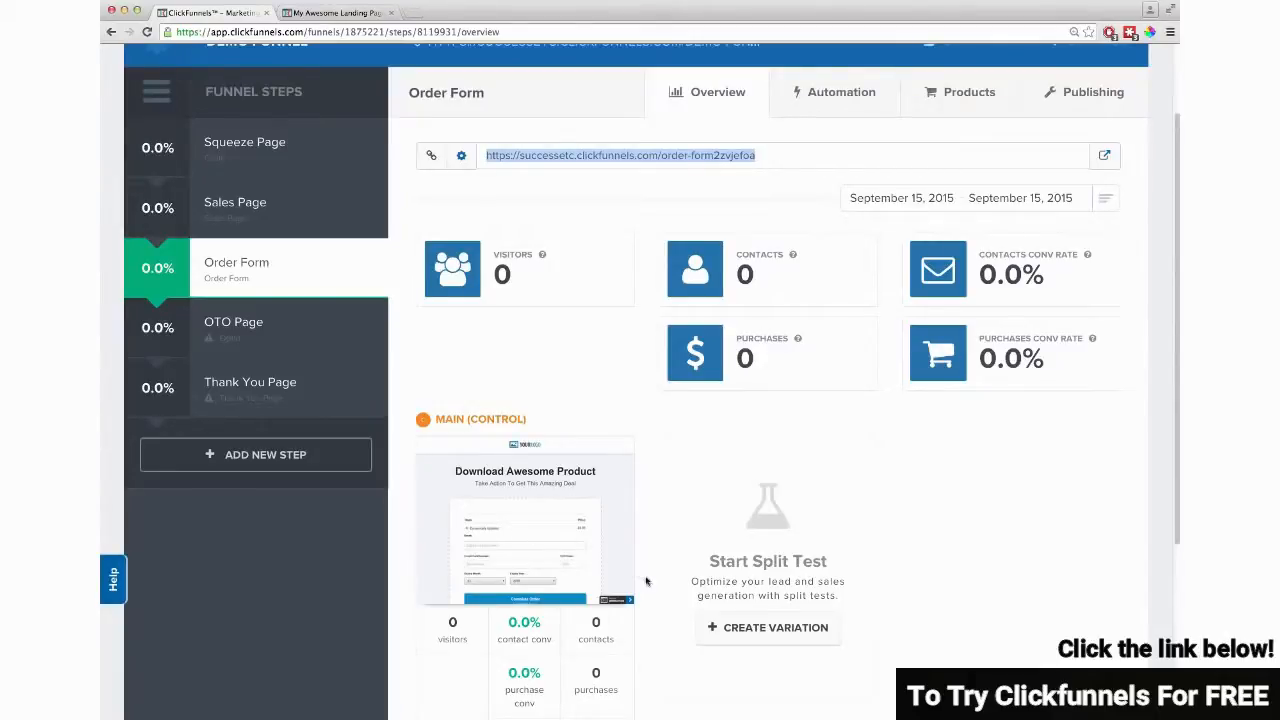
pyautogui.click(646, 580)
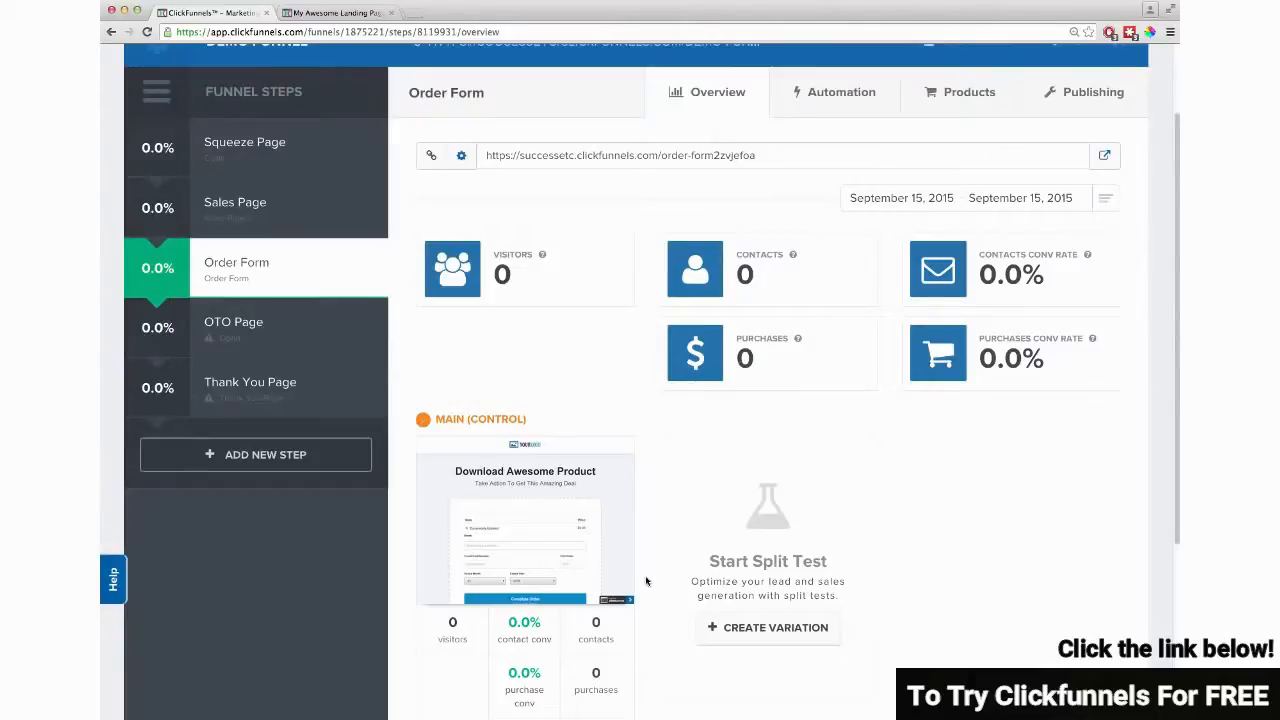
pyautogui.scroll(-3, 646, 580)
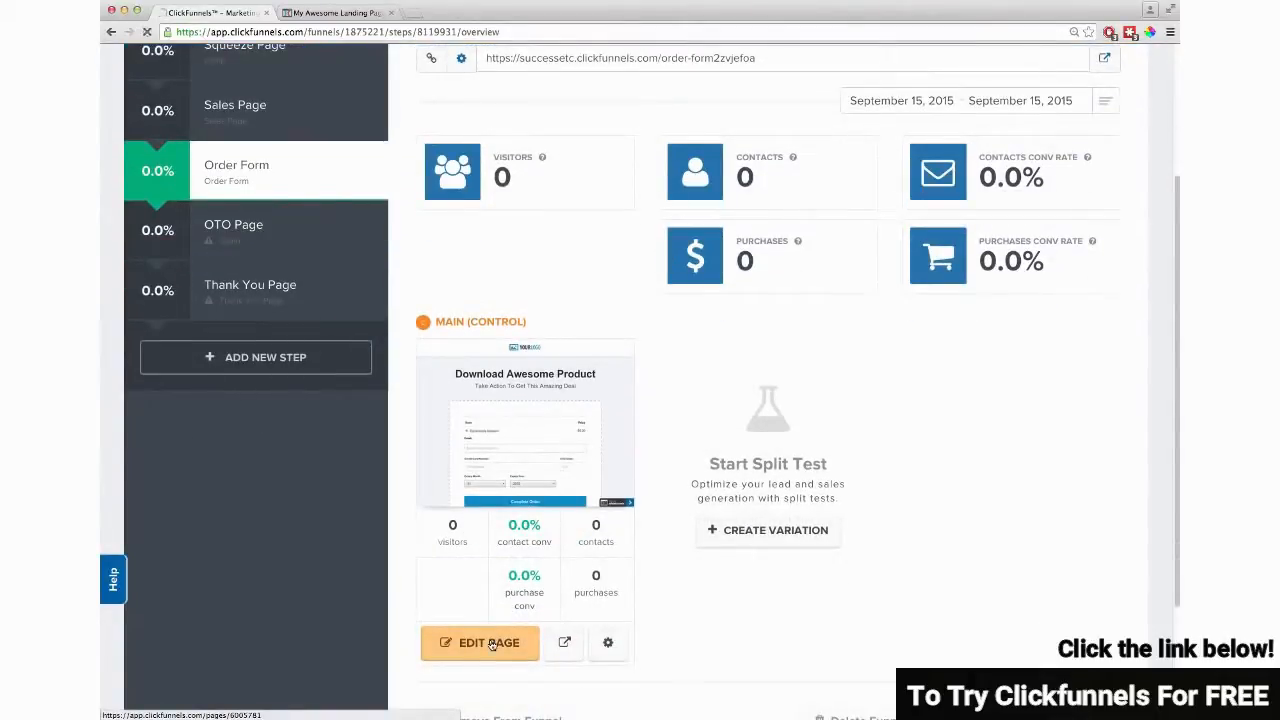
pyautogui.click(489, 643)
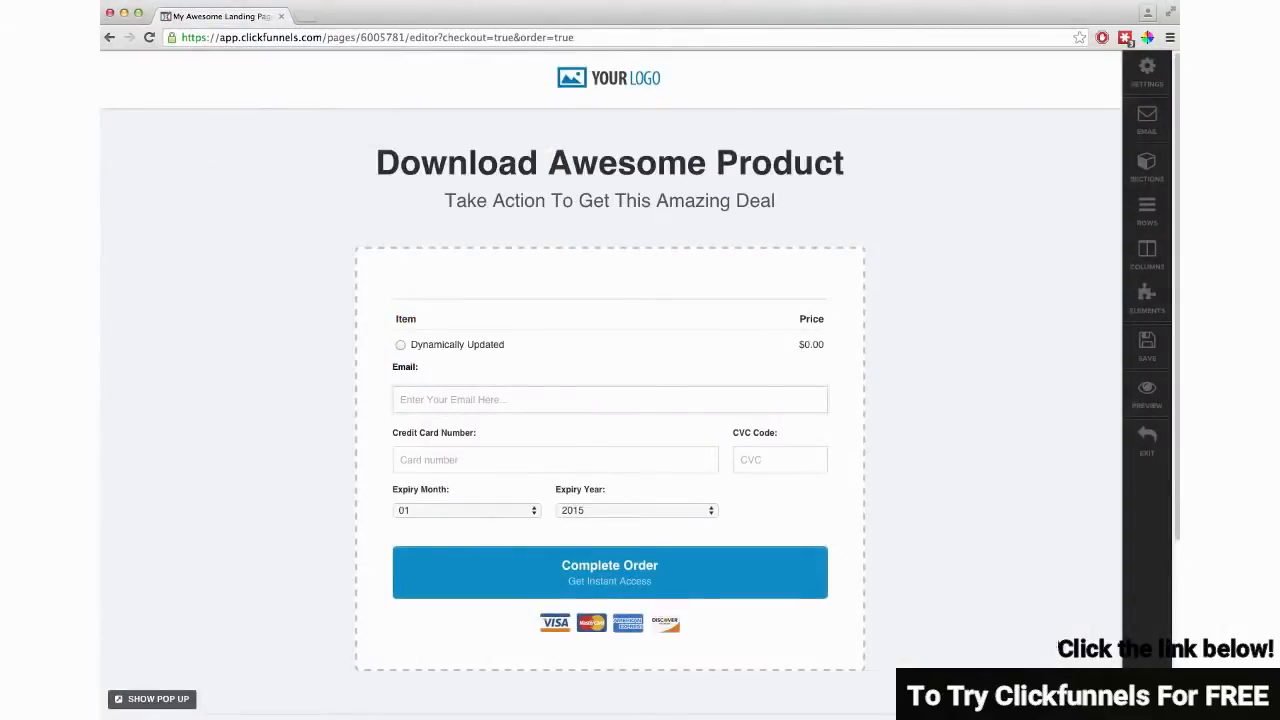
# Step: Replace the placeholder header logo with the Click Funnels logo image and set its width to 250
pyautogui.click(625, 82)
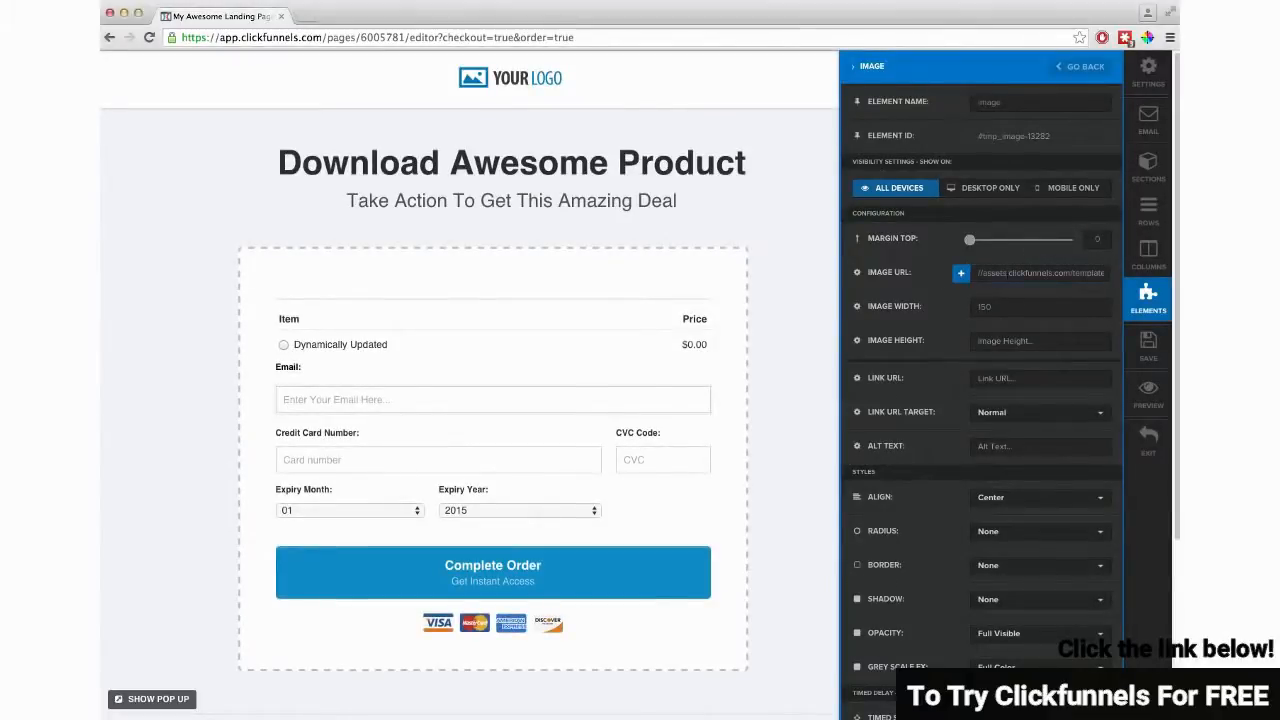
pyautogui.tripleClick(1007, 275)
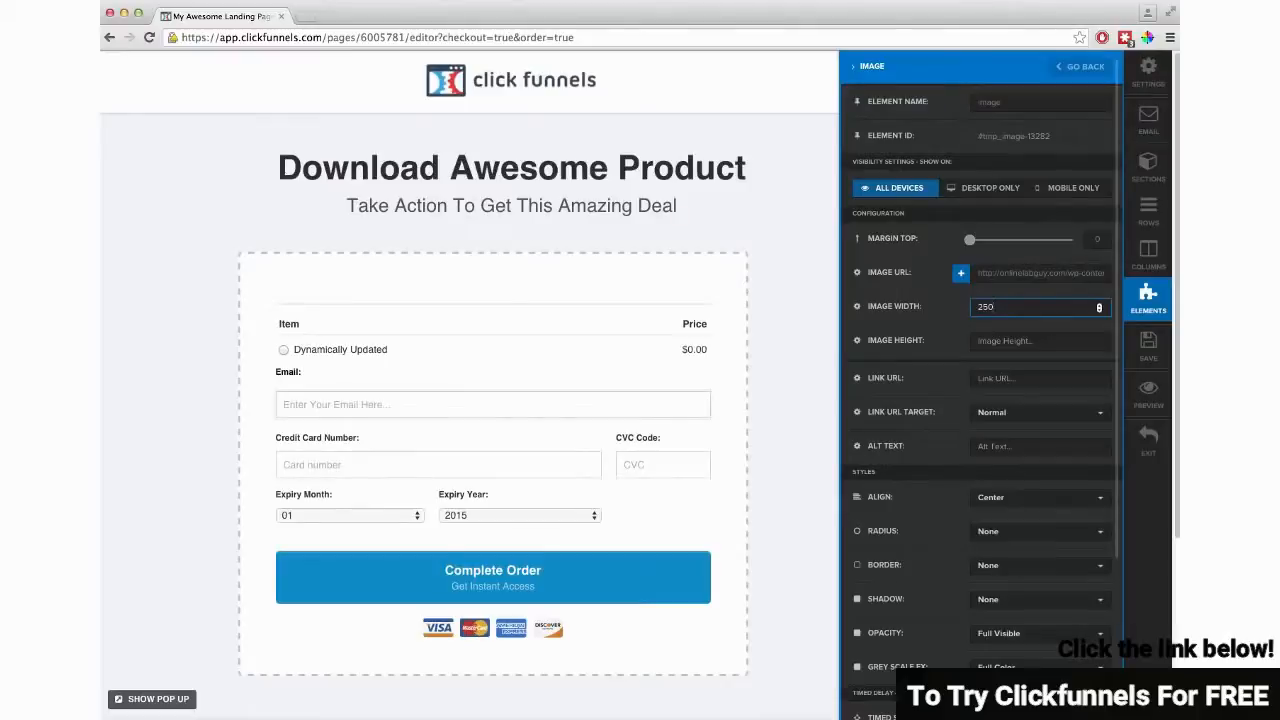
pyautogui.click(828, 300)
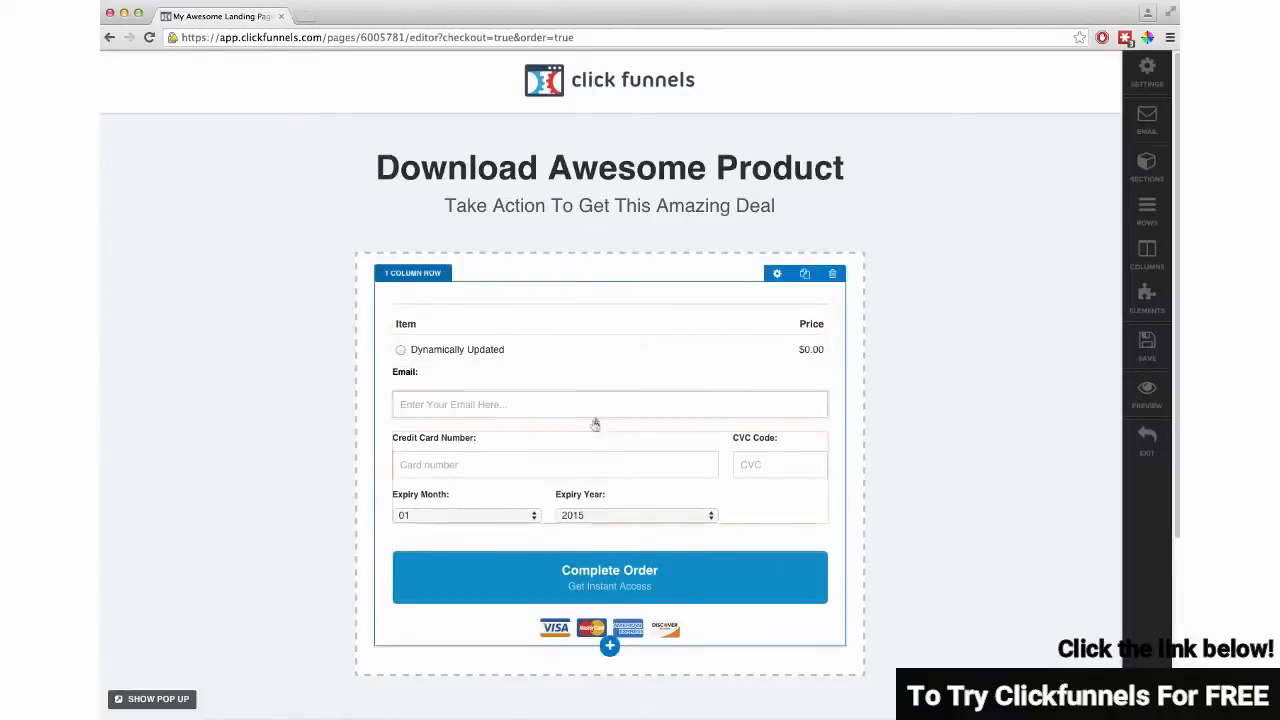
# Step: Move the credit card fields above the item list and the Complete Order button above the card fields
pyautogui.moveTo(586, 346); pyautogui.dragTo(592, 331)
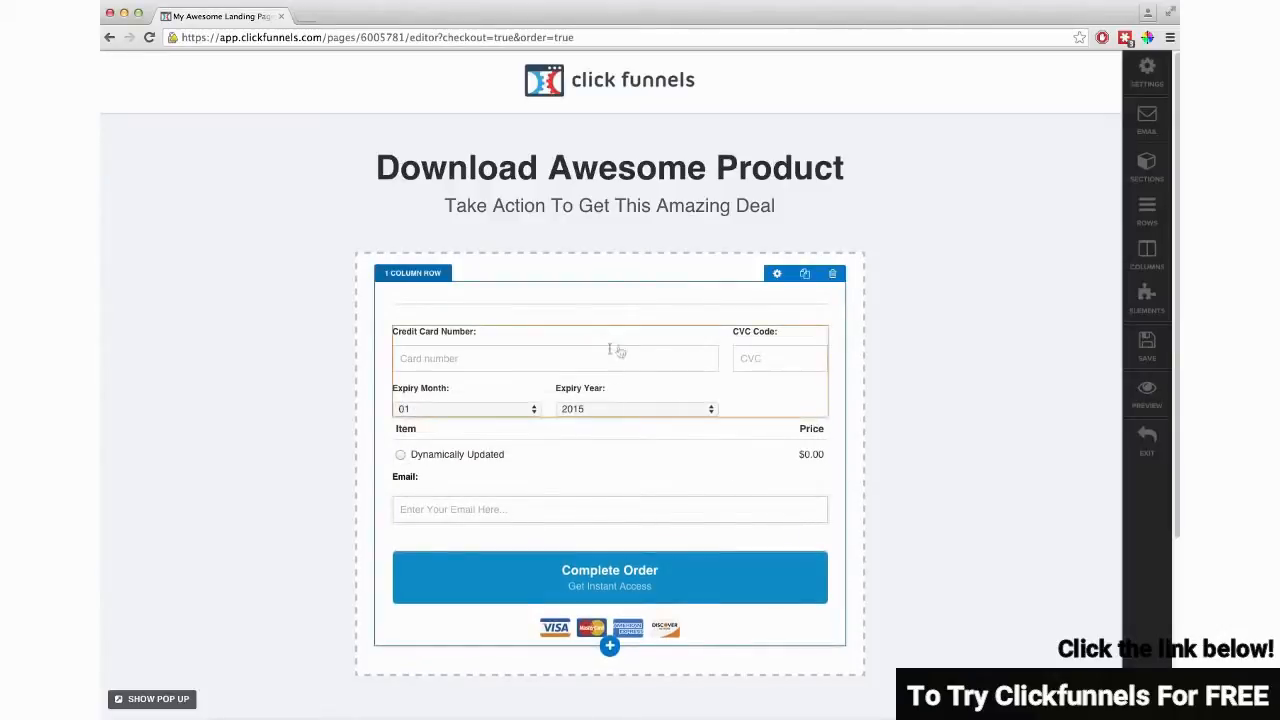
pyautogui.moveTo(610, 575); pyautogui.dragTo(650, 360)
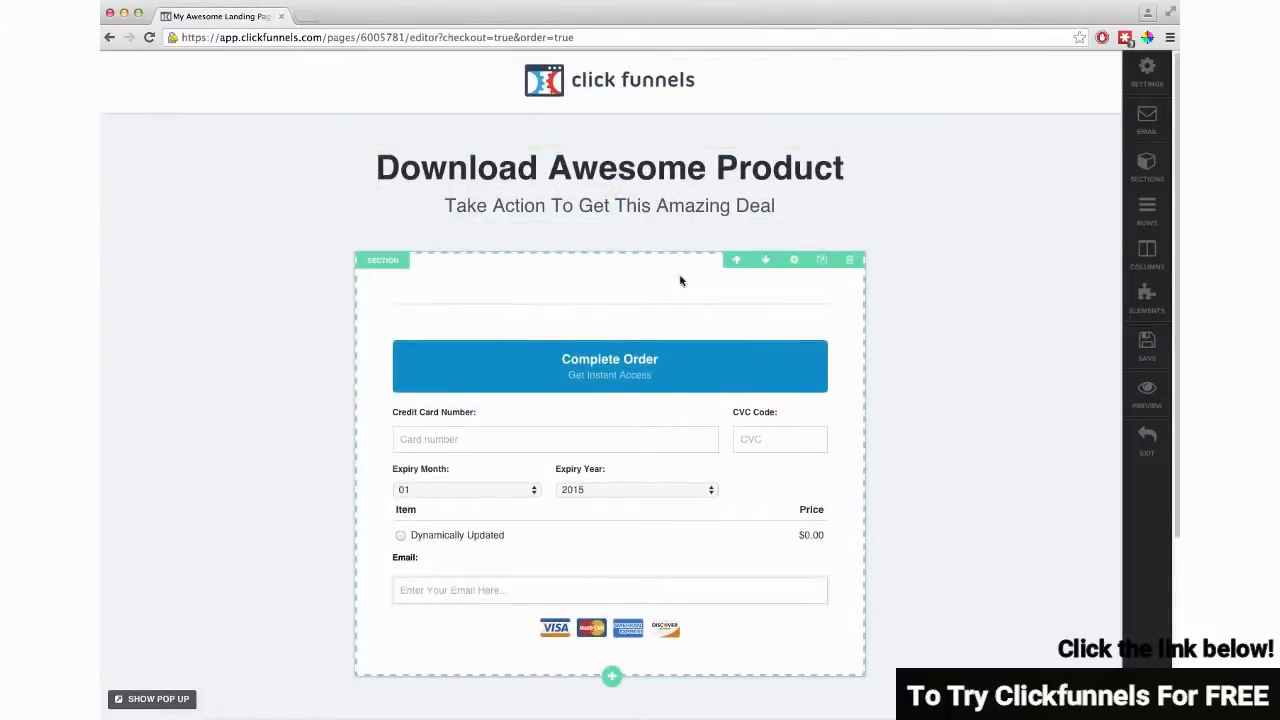
# Step: Set the width of the order form section to Medium
pyautogui.click(794, 260)
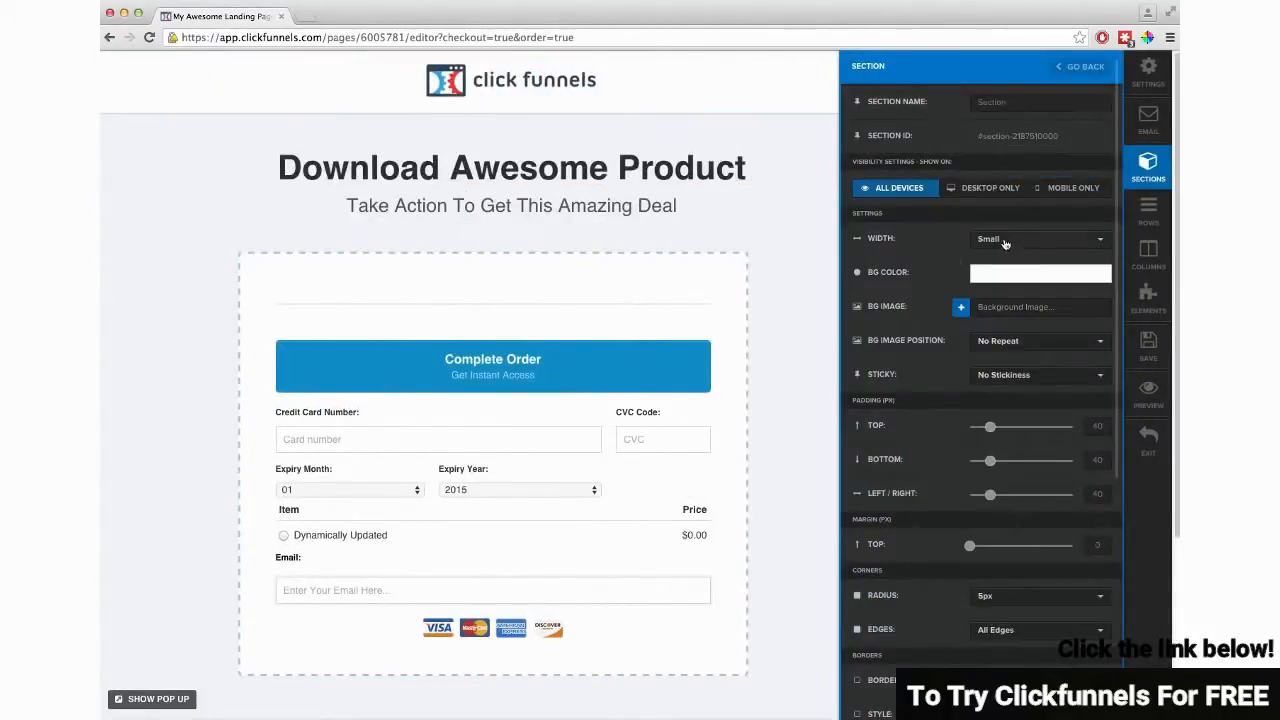
pyautogui.click(1005, 242)
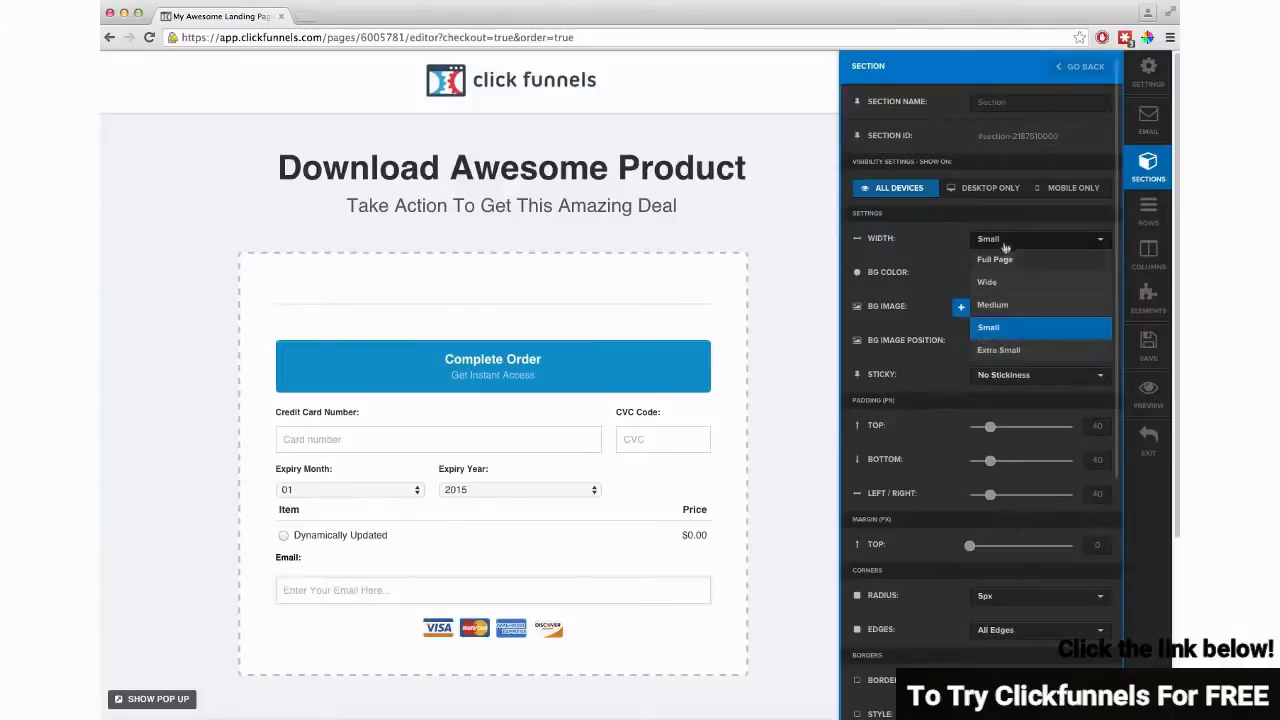
pyautogui.click(1007, 306)
pyautogui.click(646, 292)
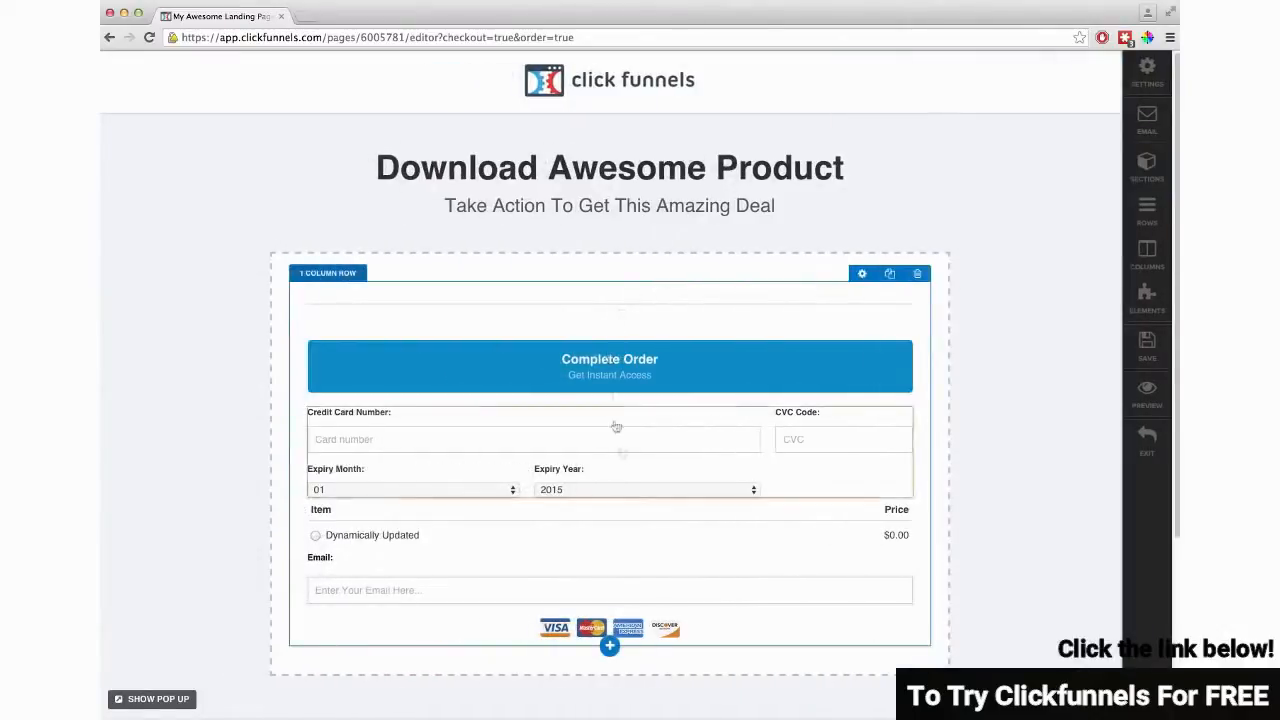
# Step: Insert a two-column row at the top of the order section and widen its left column
pyautogui.click(609, 645)
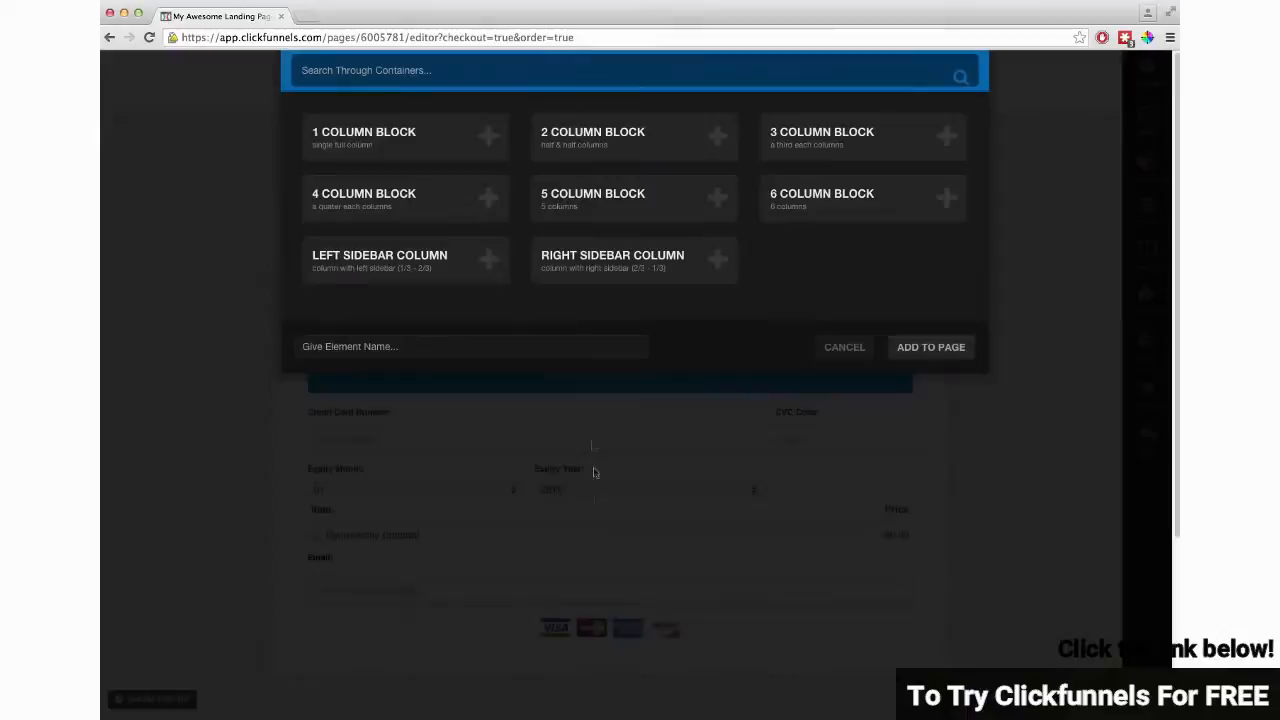
pyautogui.click(605, 146)
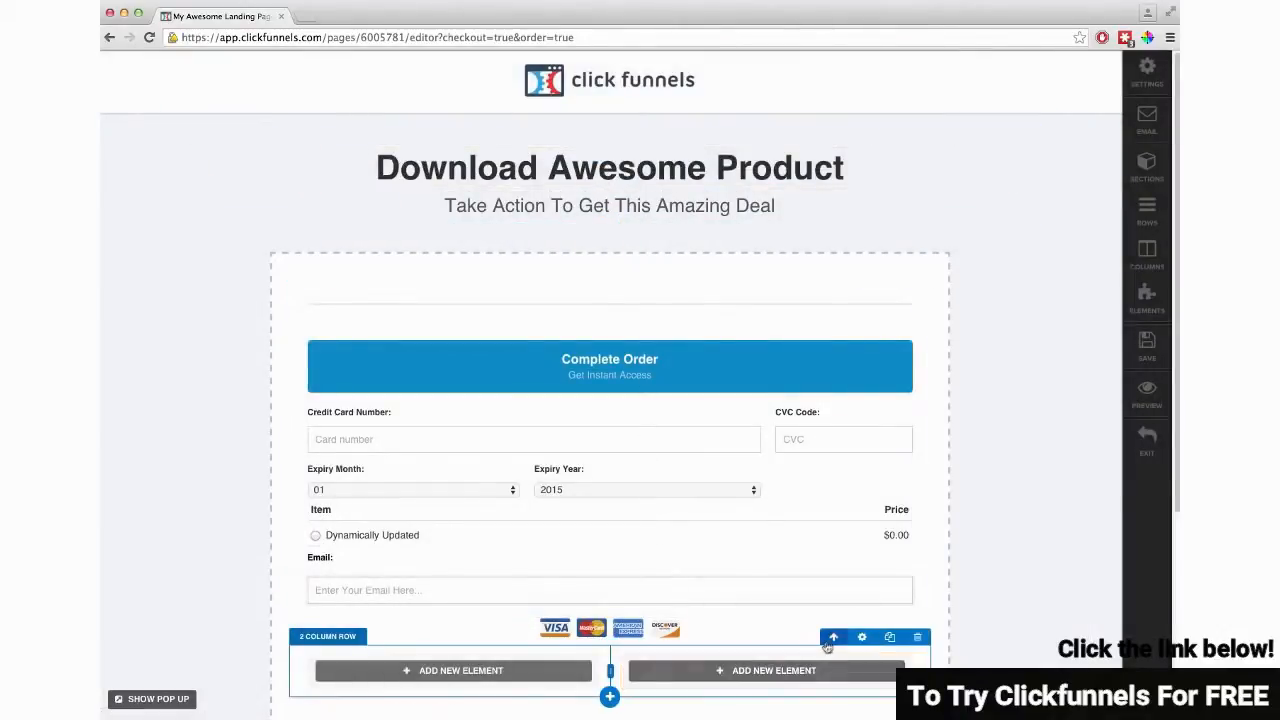
pyautogui.click(834, 634)
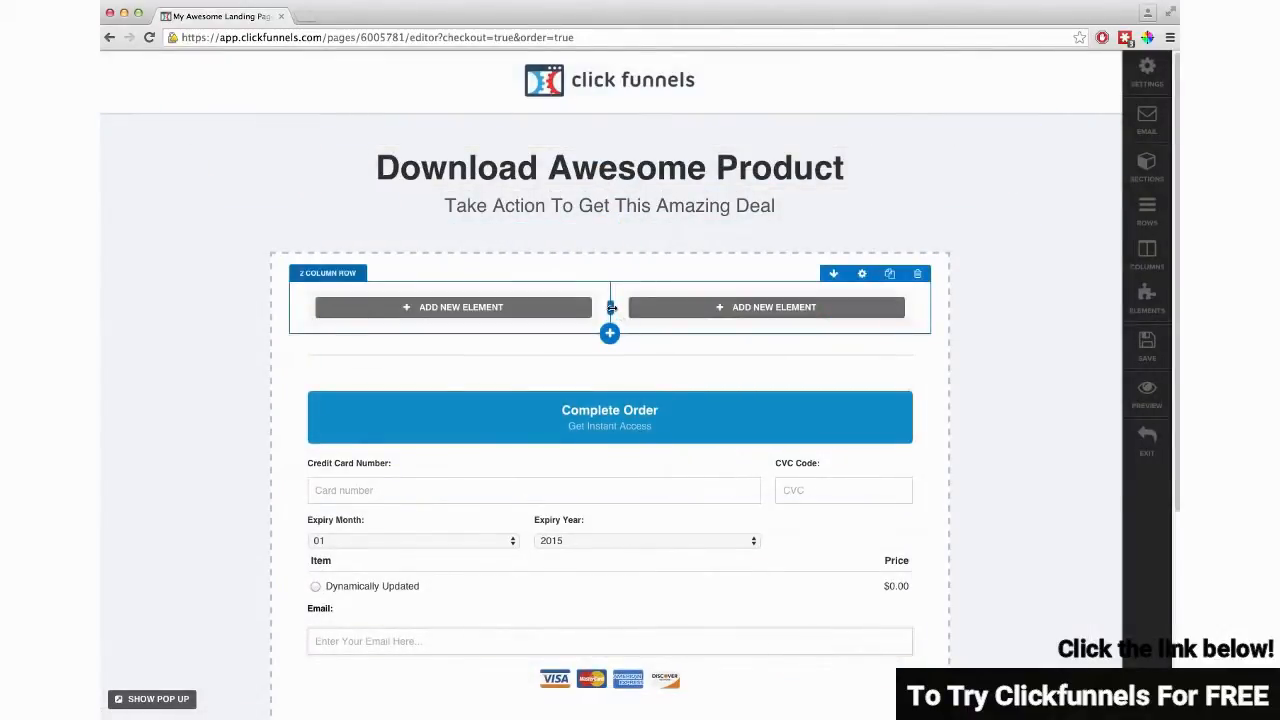
pyautogui.moveTo(614, 308); pyautogui.dragTo(658, 308)
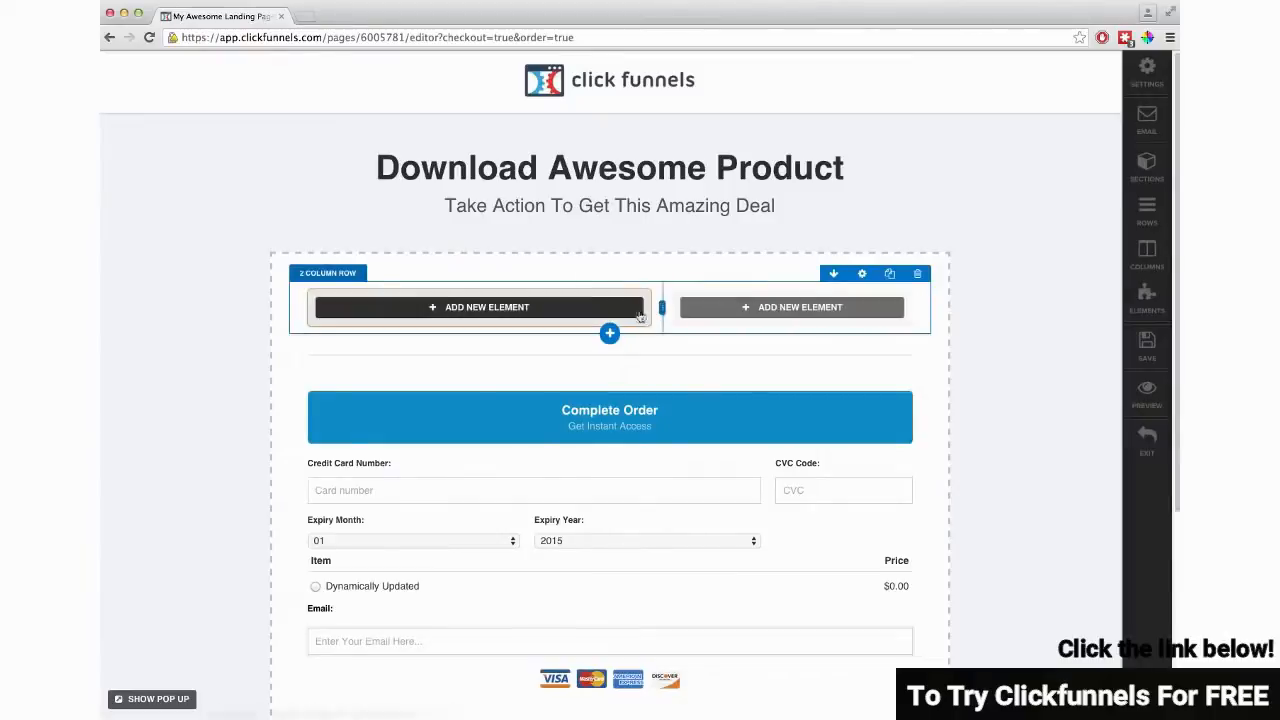
# Step: Add a Video element to the left column of the new two-column row
pyautogui.click(614, 308)
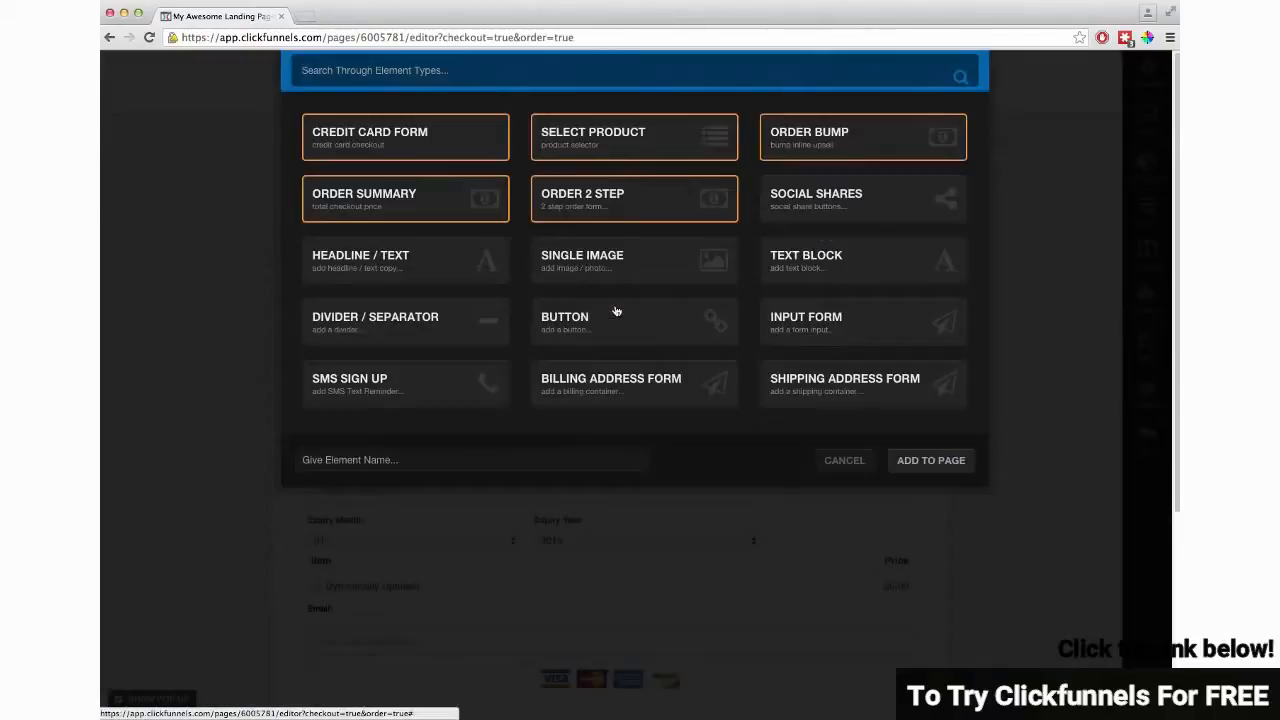
pyautogui.scroll(-3, 634, 337)
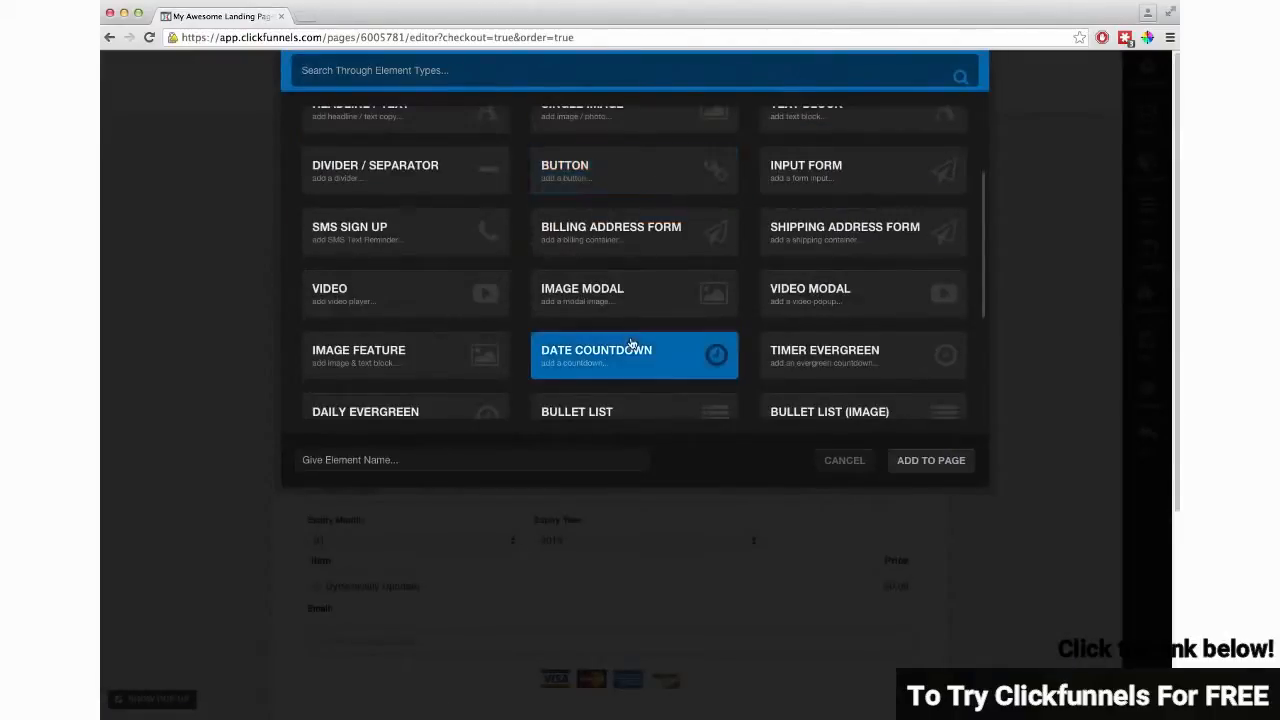
pyautogui.doubleClick(408, 312)
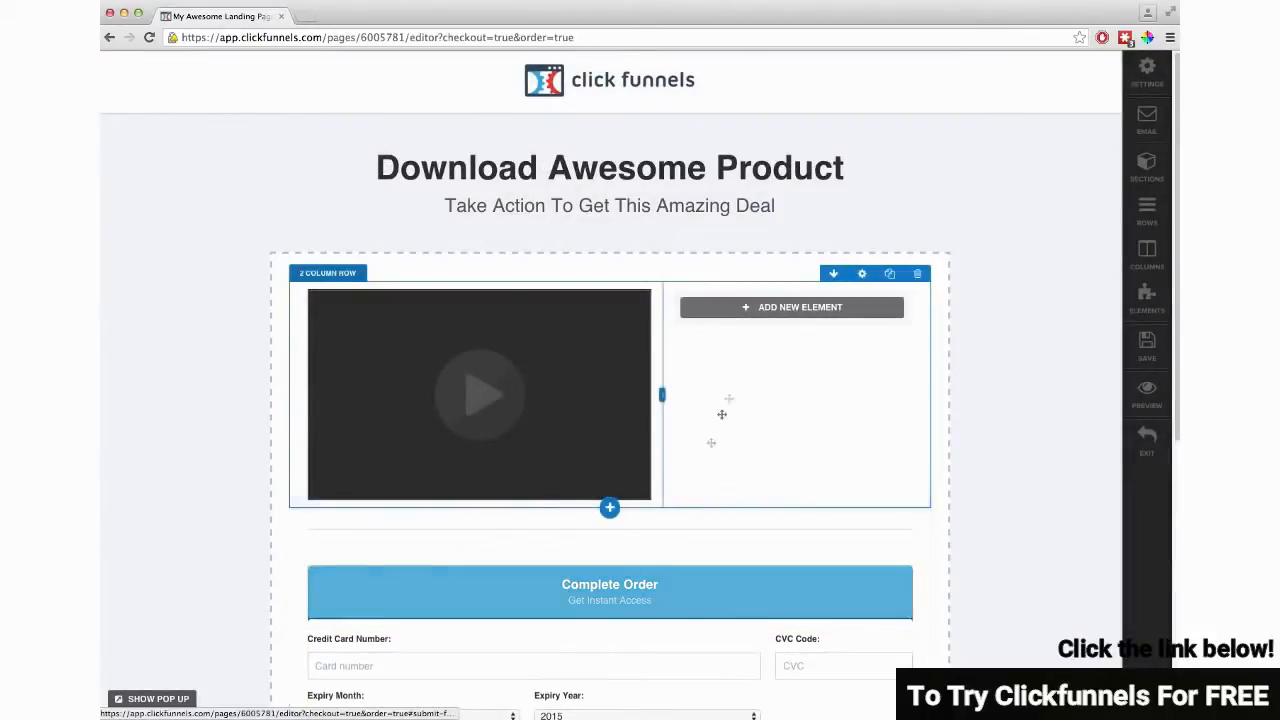
# Step: Move the item list, credit card fields, email field, Complete Order button and card logos into the column beside the video
pyautogui.moveTo(782, 325); pyautogui.dragTo(782, 330)
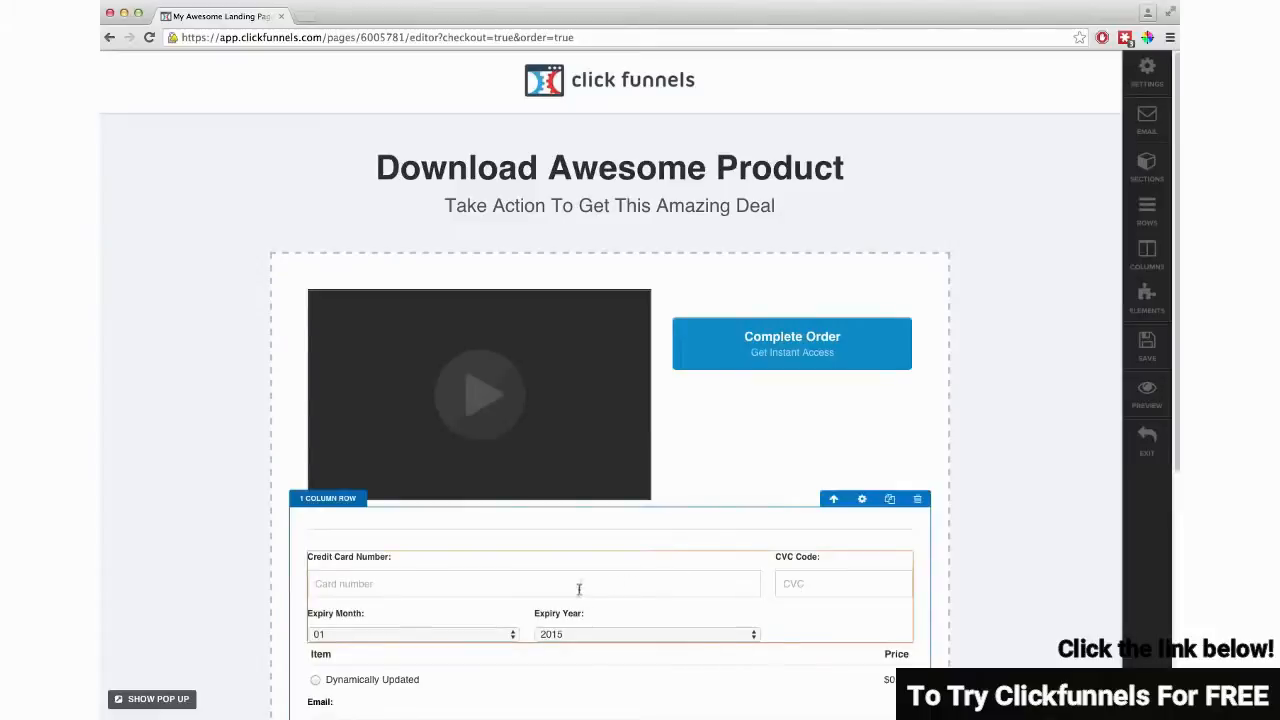
pyautogui.moveTo(579, 589); pyautogui.dragTo(665, 396)
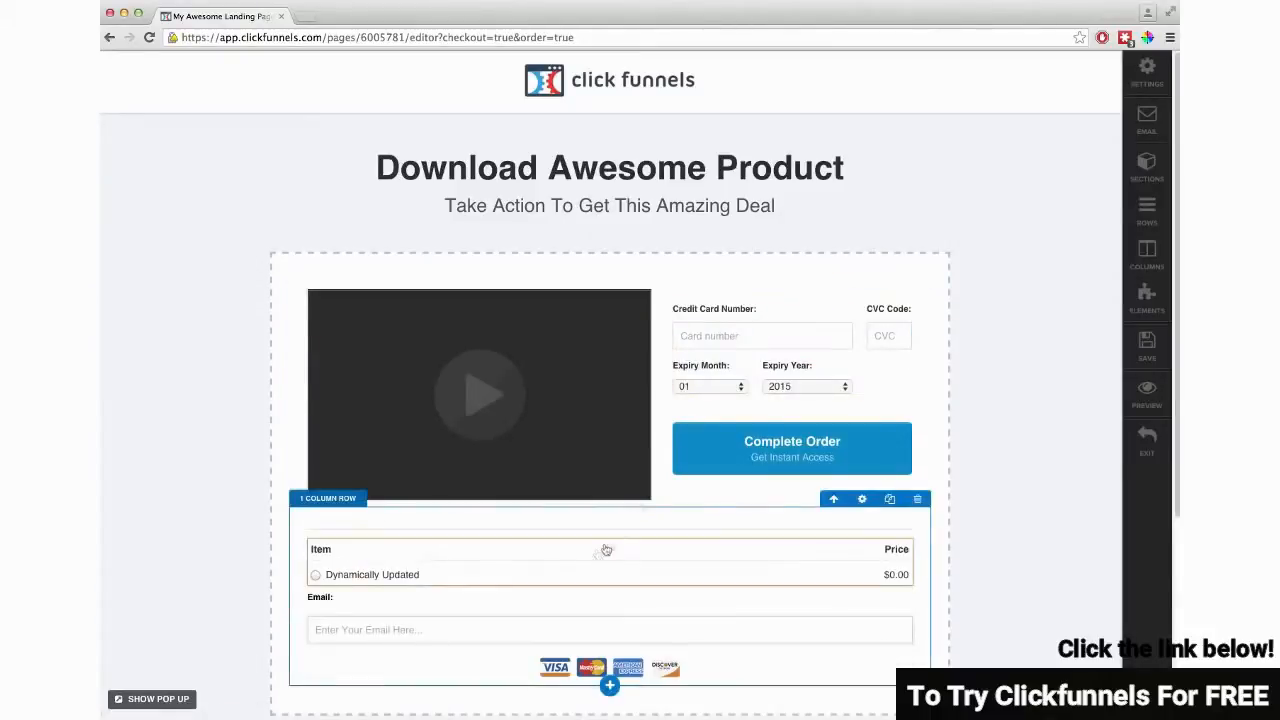
pyautogui.moveTo(474, 583); pyautogui.dragTo(795, 315)
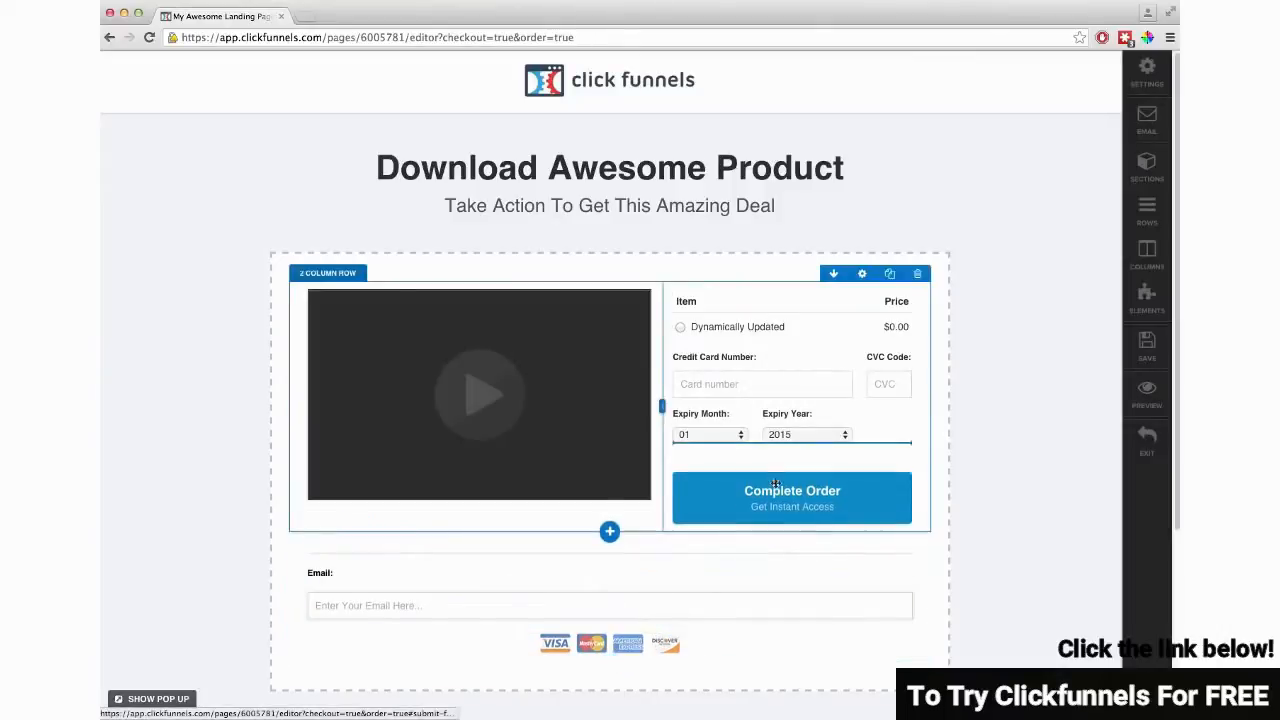
pyautogui.moveTo(775, 484); pyautogui.dragTo(791, 527)
pyautogui.moveTo(520, 649); pyautogui.dragTo(750, 458)
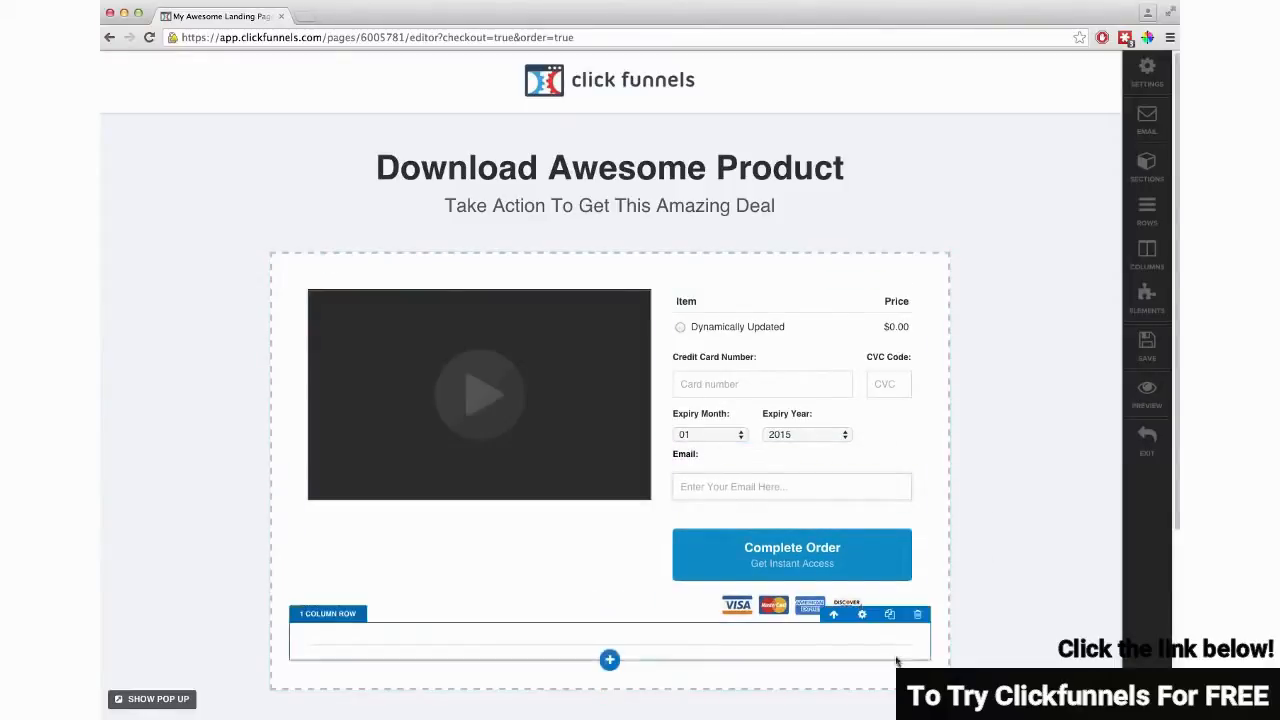
# Step: Place the 30 Day Guarantee and Secure Payment blocks side by side in a new two-column row beneath the order form
pyautogui.scroll(-4, 860, 505)
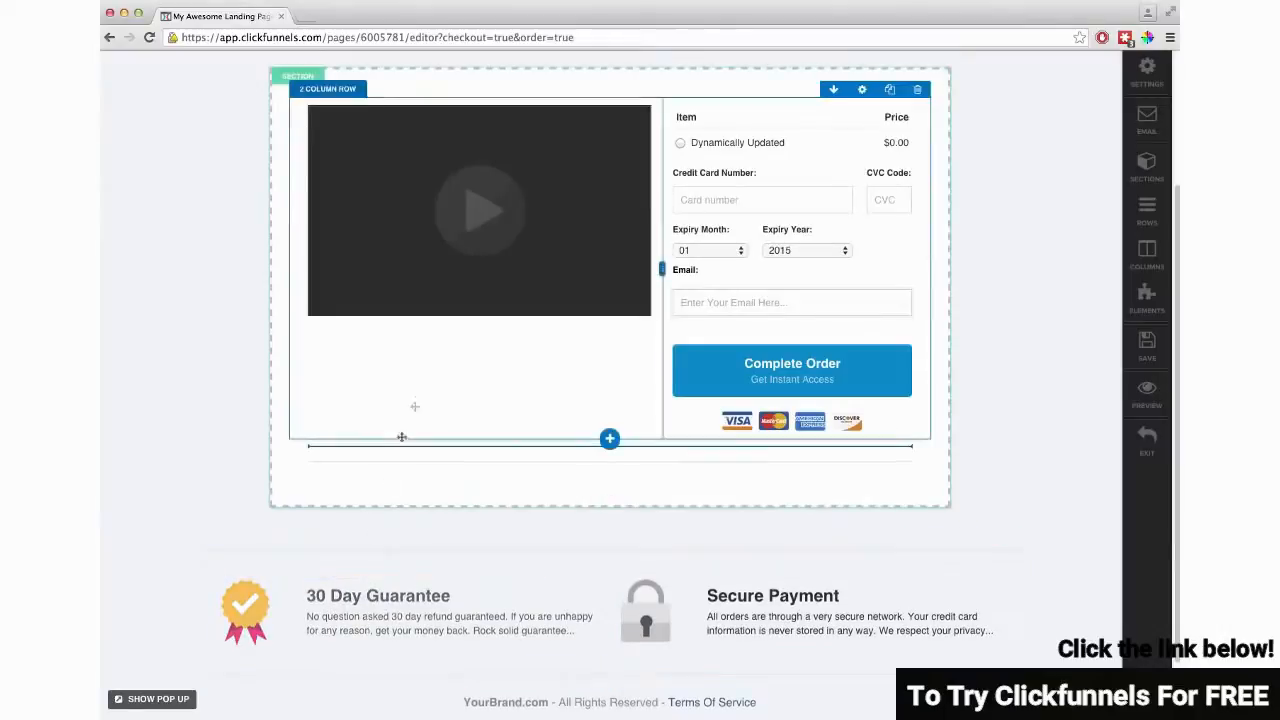
pyautogui.moveTo(509, 407); pyautogui.dragTo(523, 451)
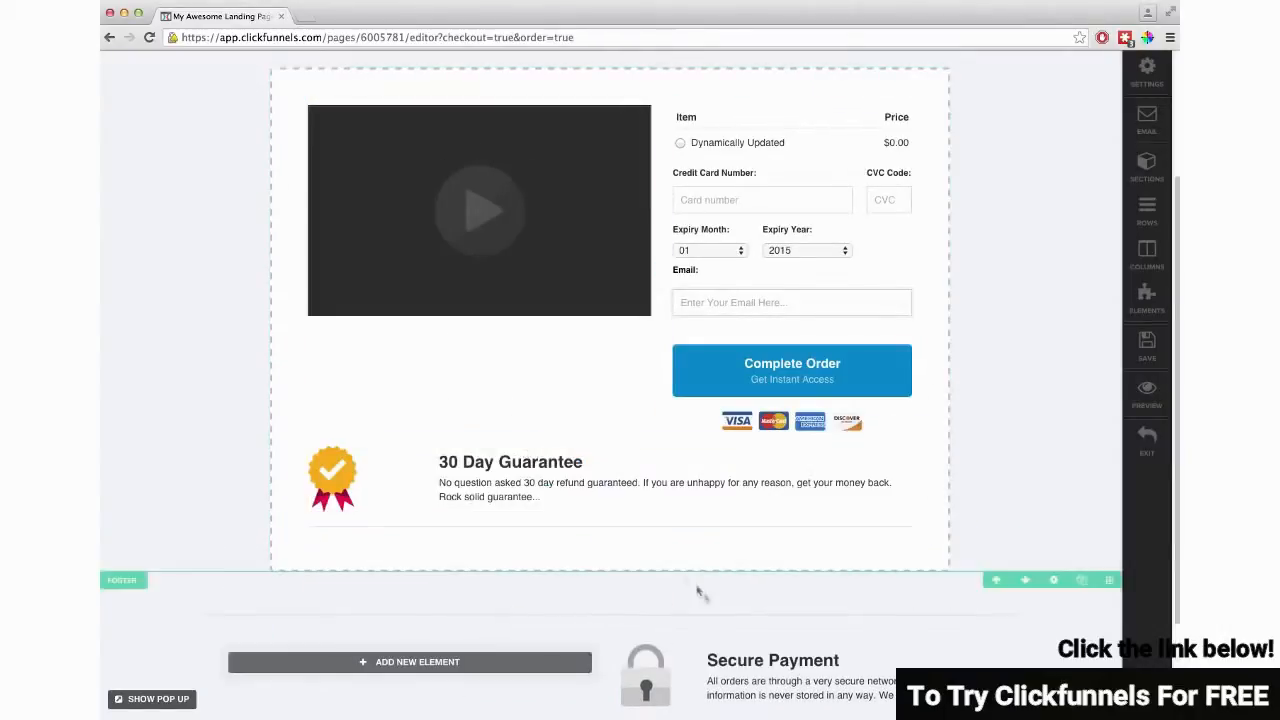
pyautogui.click(610, 540)
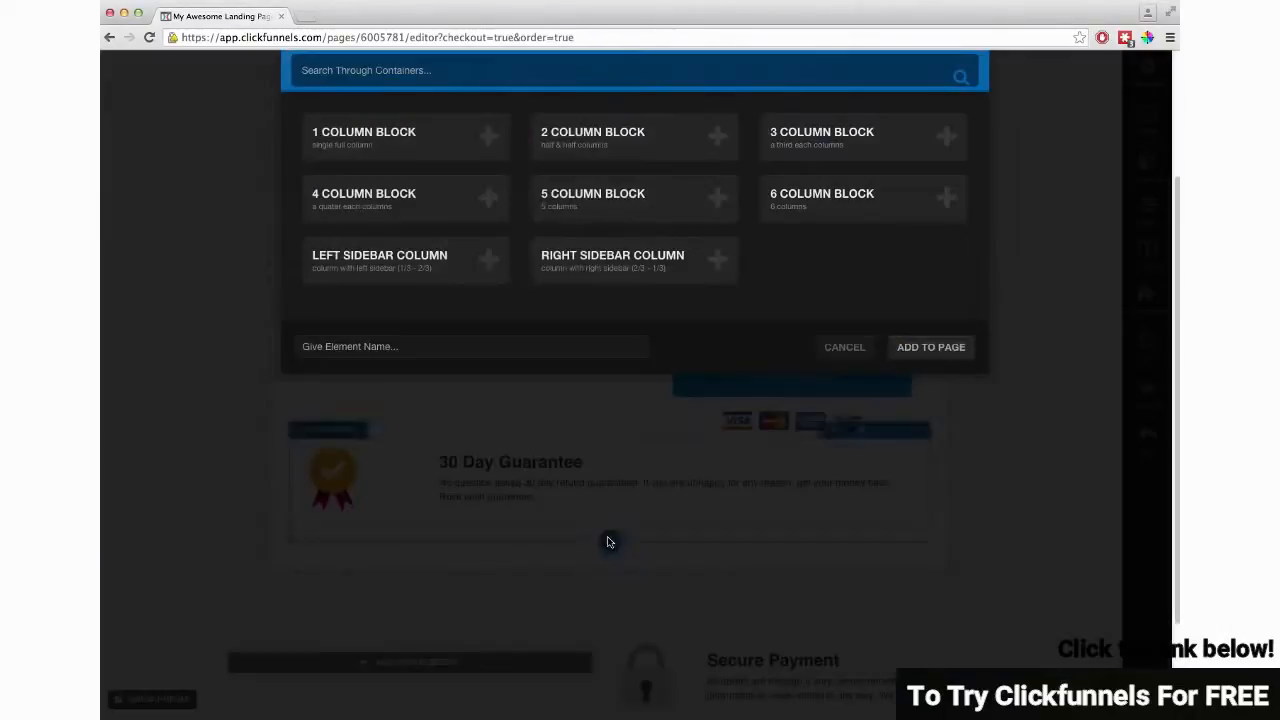
pyautogui.click(592, 130)
pyautogui.moveTo(526, 466); pyautogui.dragTo(495, 558)
pyautogui.moveTo(760, 688); pyautogui.dragTo(757, 606)
pyautogui.moveTo(757, 606); pyautogui.dragTo(760, 512)
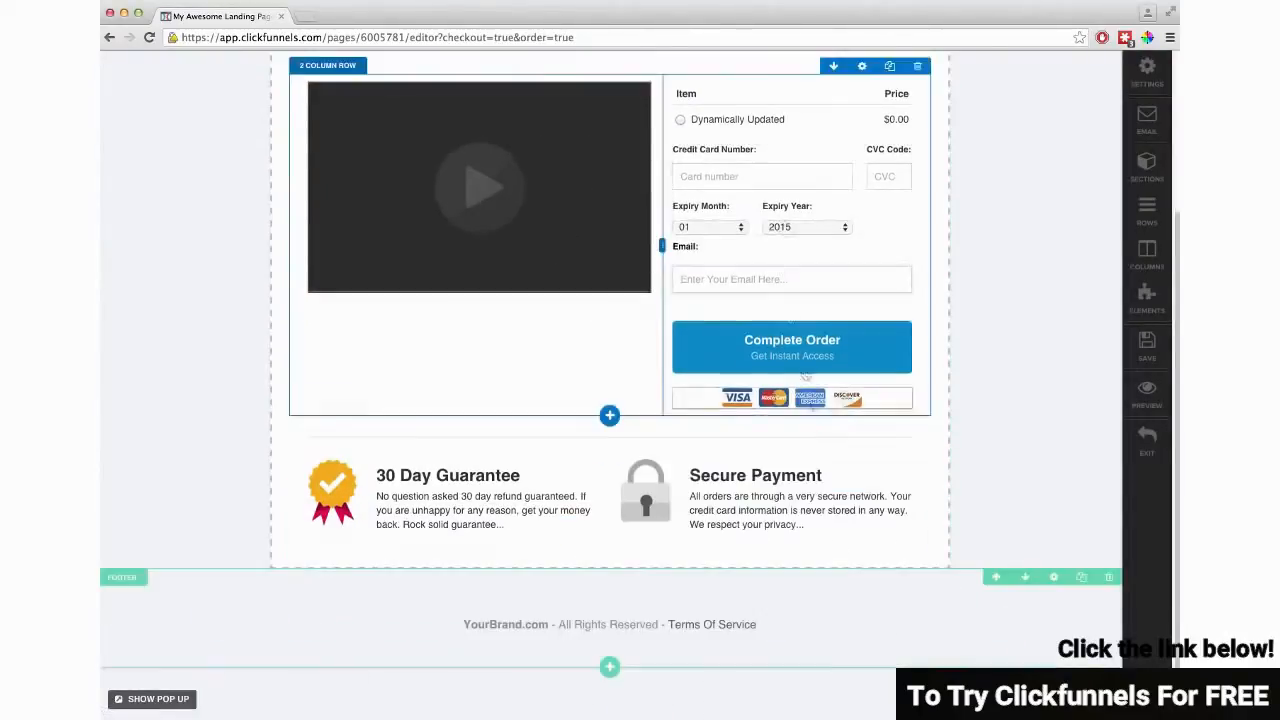
# Step: Add a Daily Evergreen countdown element beneath the video and look over the finished order page
pyautogui.scroll(4, 800, 382)
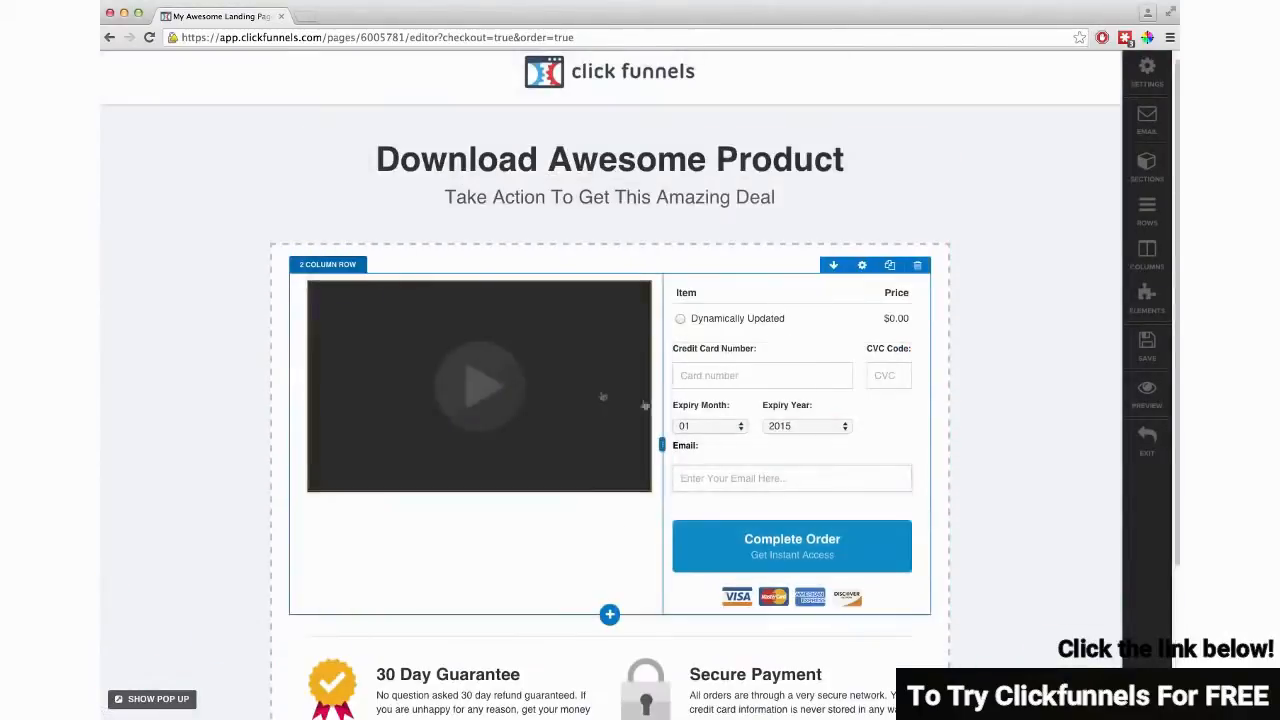
pyautogui.click(480, 491)
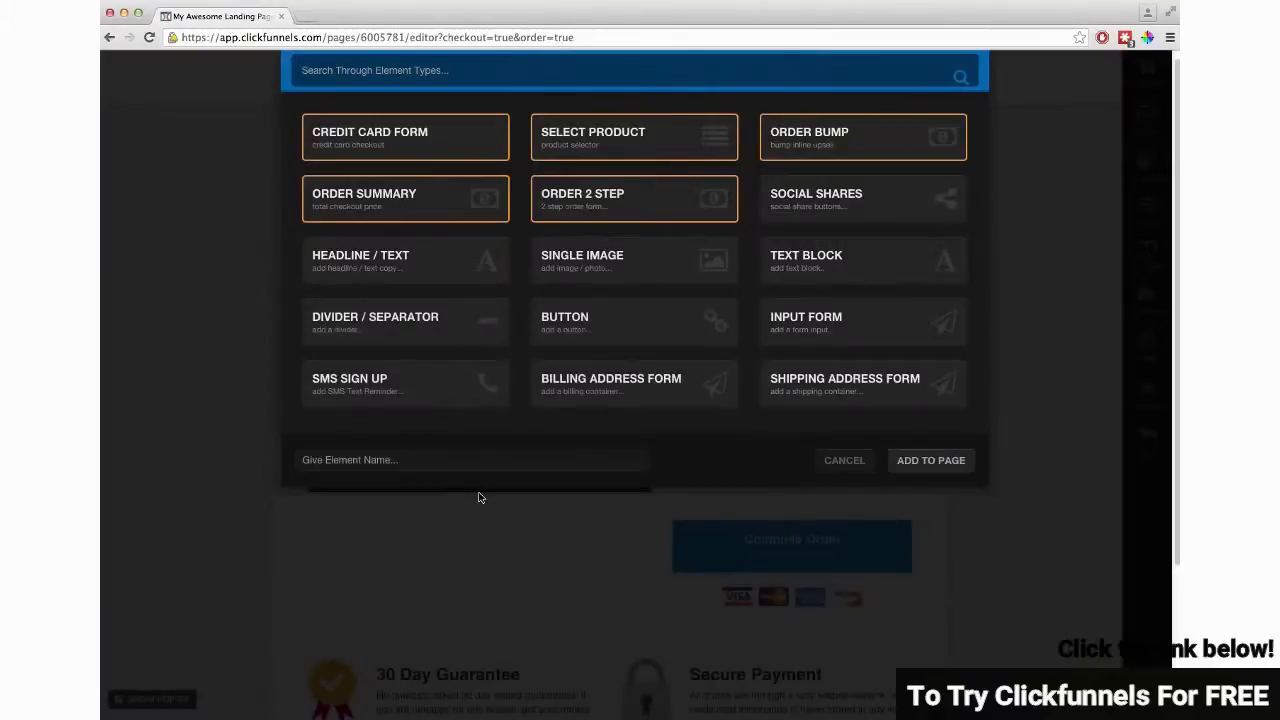
pyautogui.scroll(-10, 476, 298)
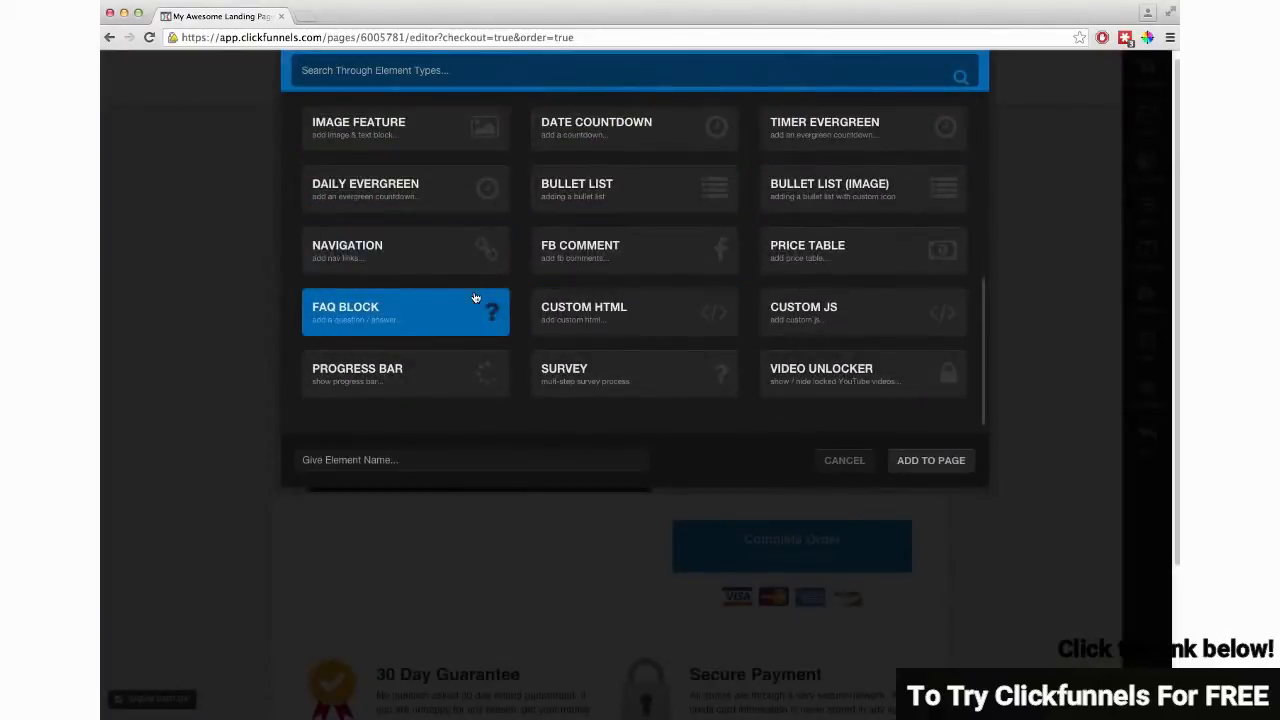
pyautogui.click(409, 184)
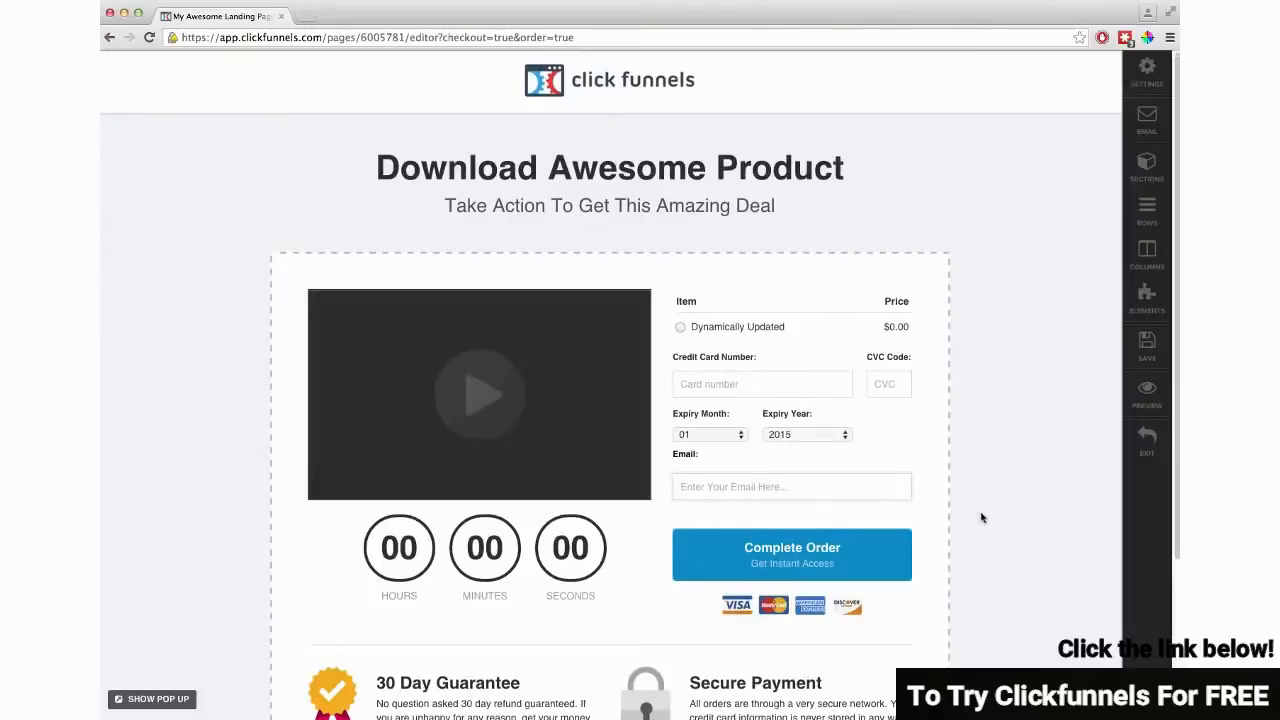
pyautogui.scroll(-3, 981, 517)
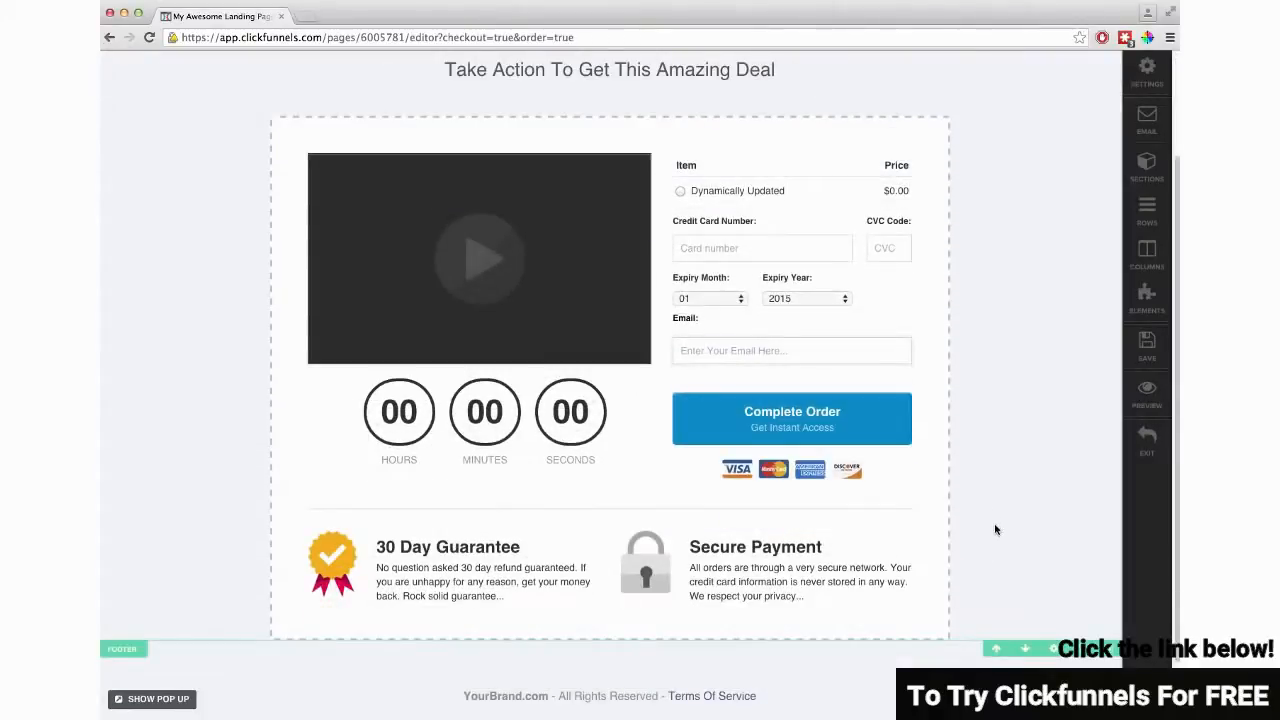
pyautogui.scroll(3, 995, 530)
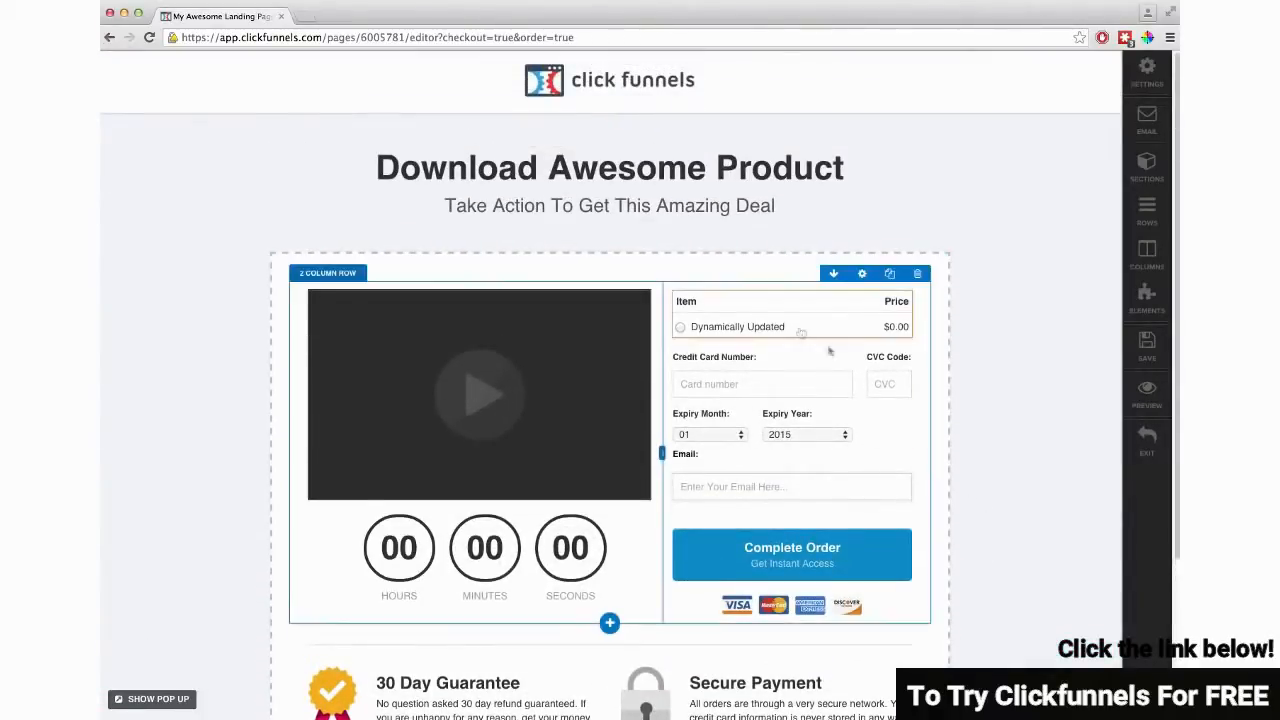
# Step: Add a Progress Bar element in a new one-column row and place that row above the video and order form
pyautogui.click(611, 623)
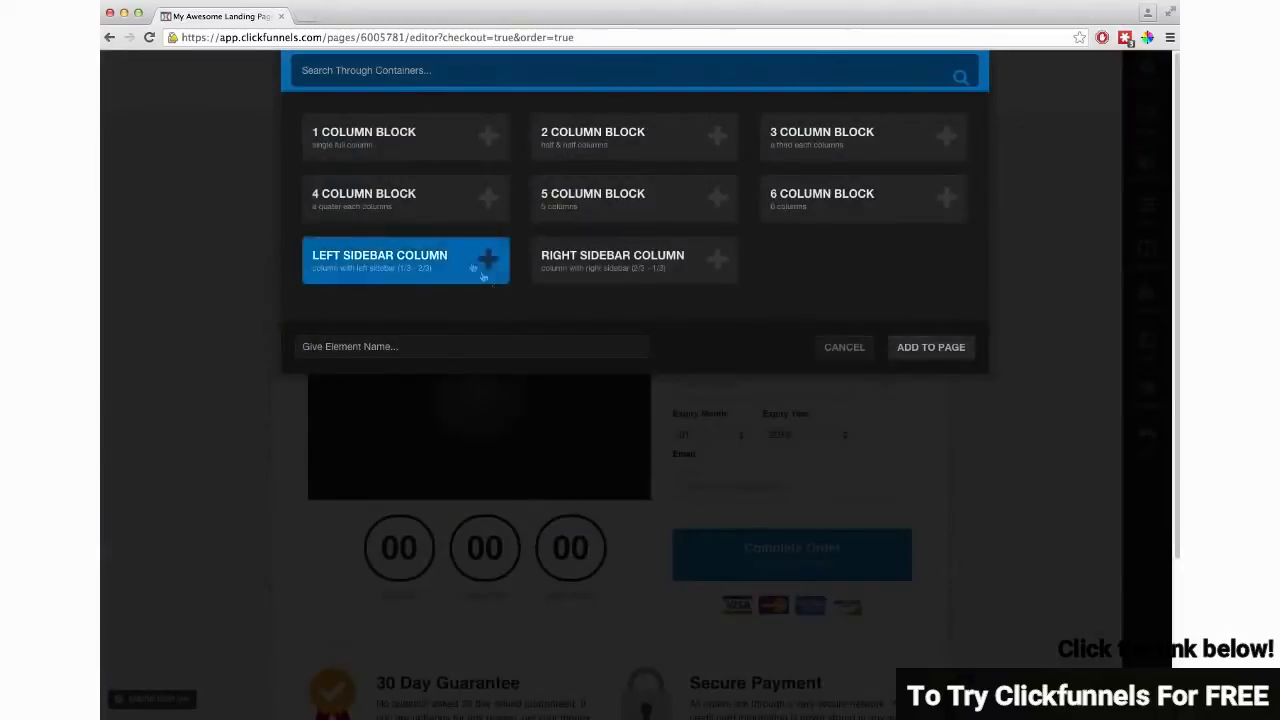
pyautogui.click(406, 154)
pyautogui.click(612, 648)
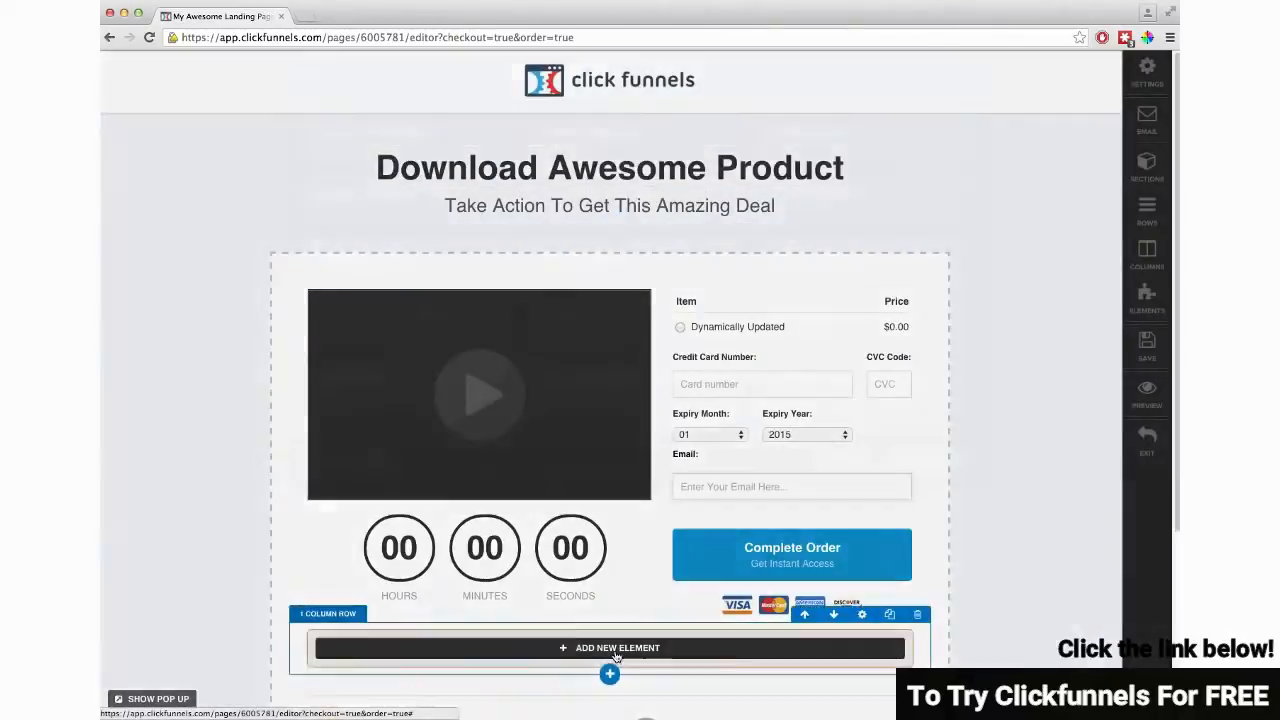
pyautogui.scroll(-5, 565, 315)
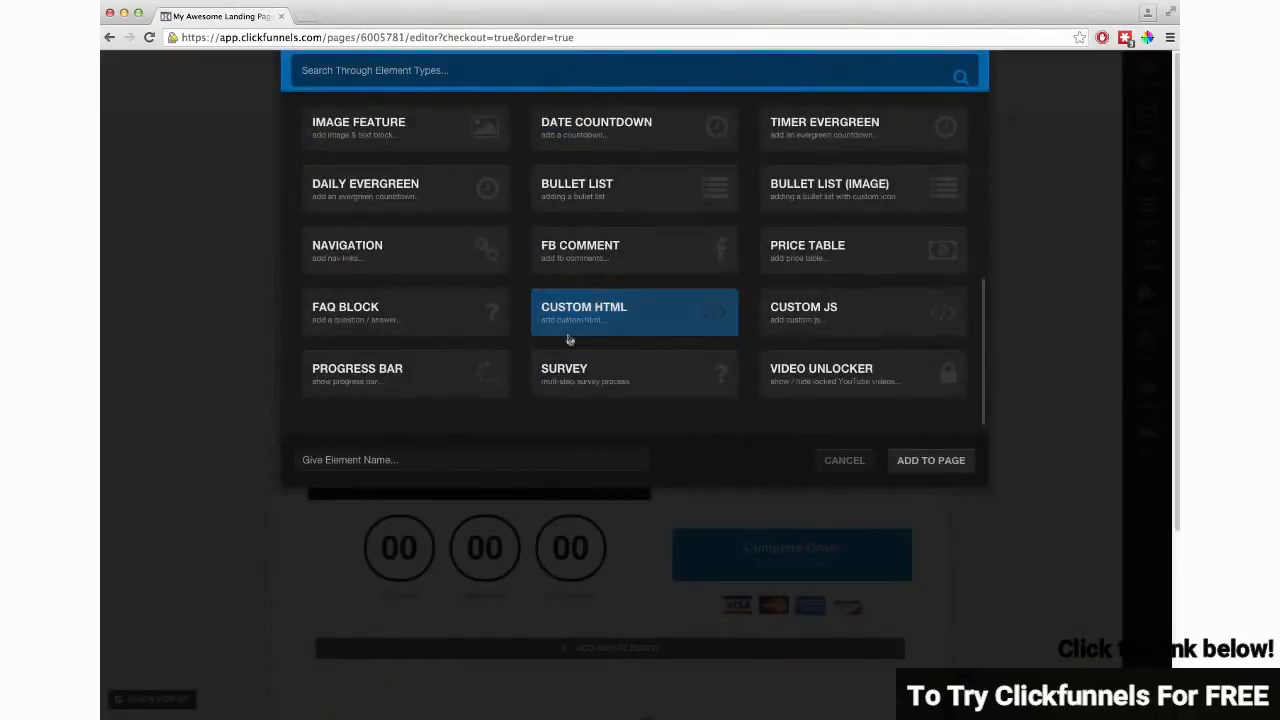
pyautogui.click(411, 377)
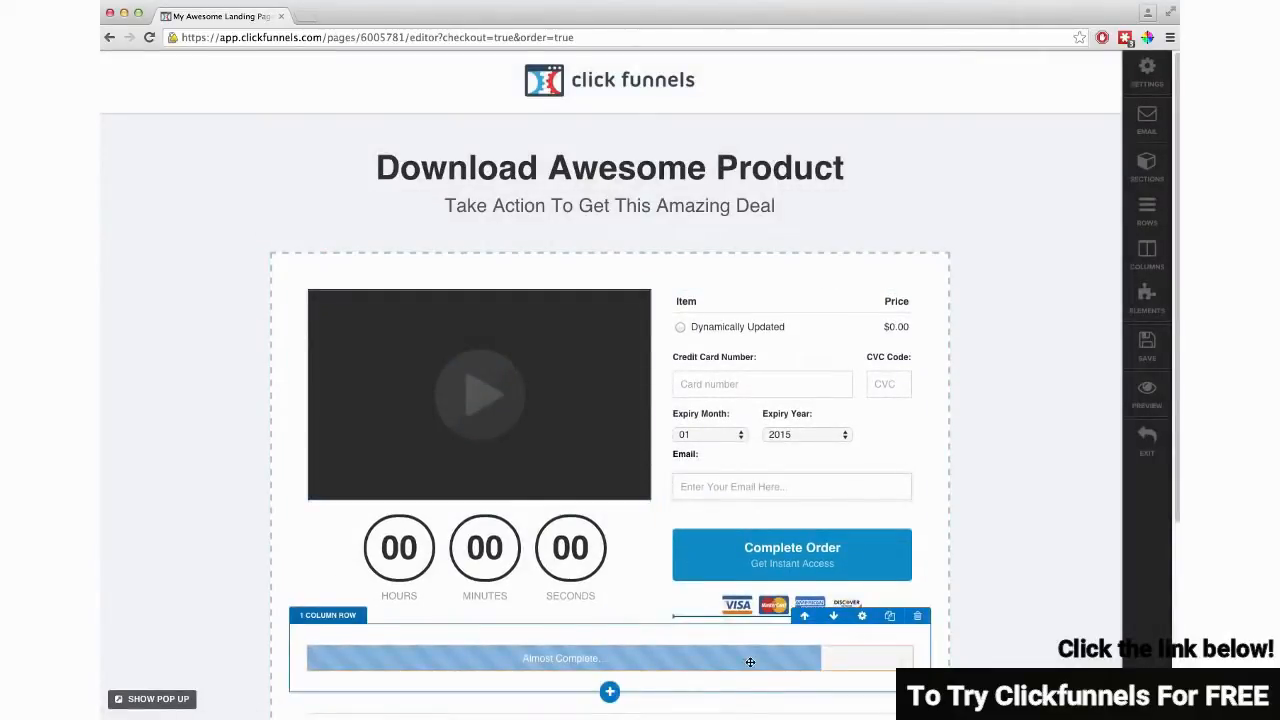
pyautogui.click(804, 615)
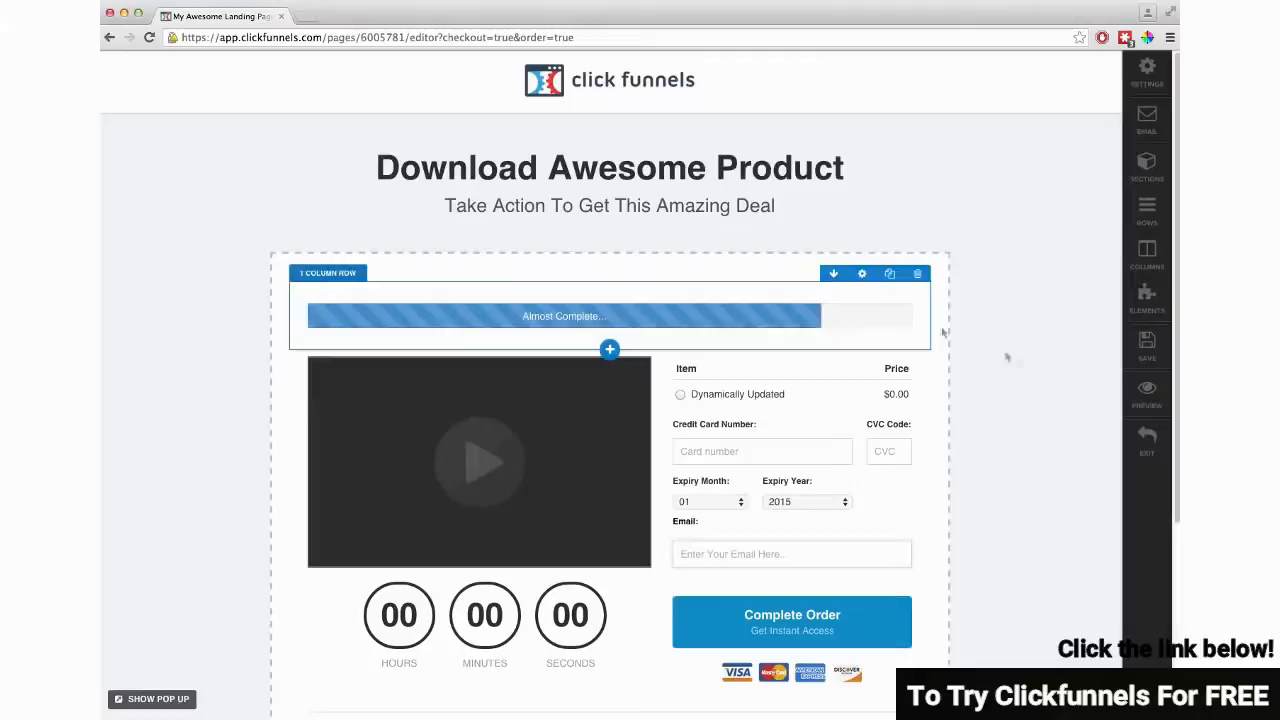
# Step: Open the progress bar's settings and adjust its top margin
pyautogui.click(868, 311)
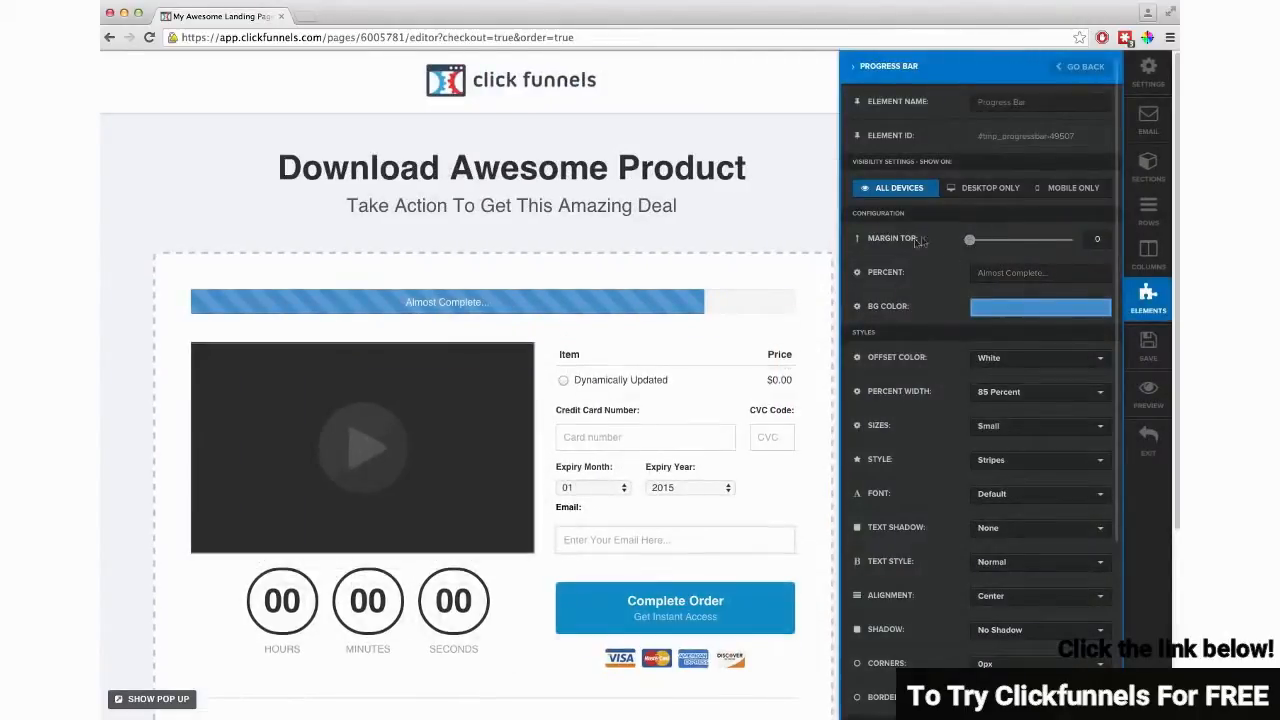
pyautogui.click(772, 228)
pyautogui.moveTo(803, 282); pyautogui.dragTo(730, 221)
pyautogui.moveTo(866, 242); pyautogui.dragTo(820, 350)
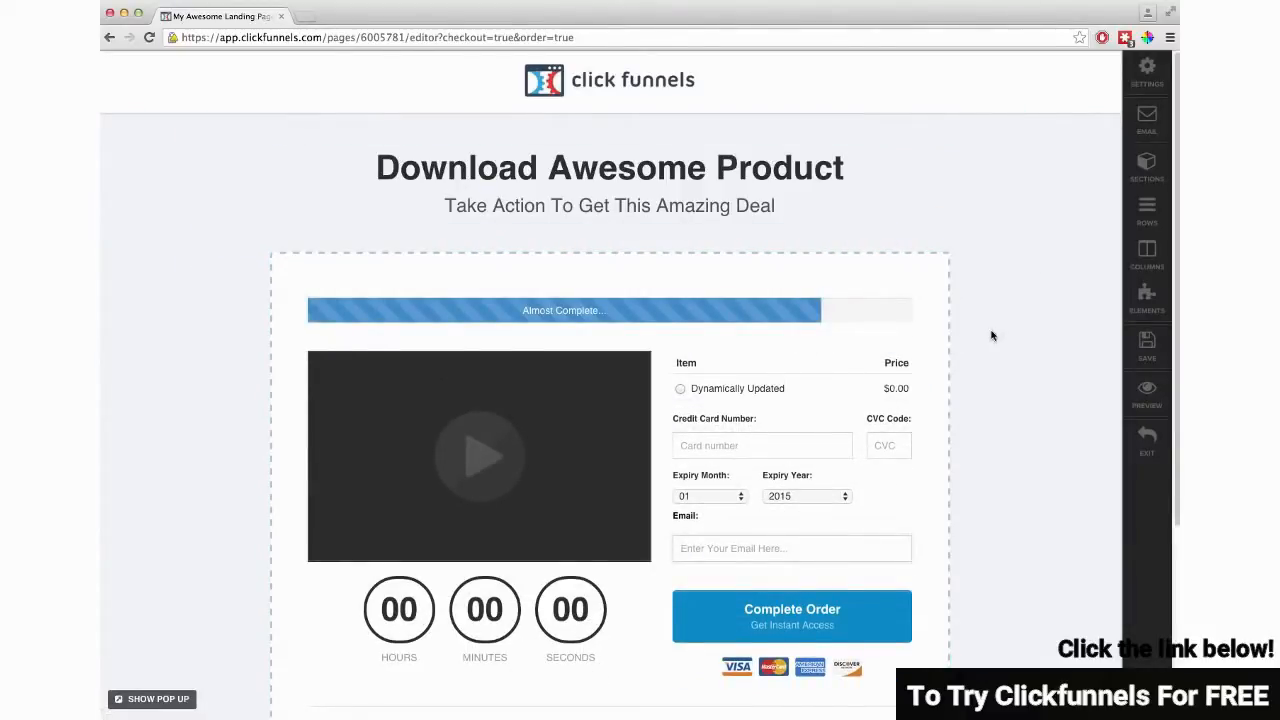
# Step: Look over the order page from top to footer and examine its live preview
pyautogui.scroll(-2, 1049, 410)
pyautogui.scroll(-3, 1050, 411)
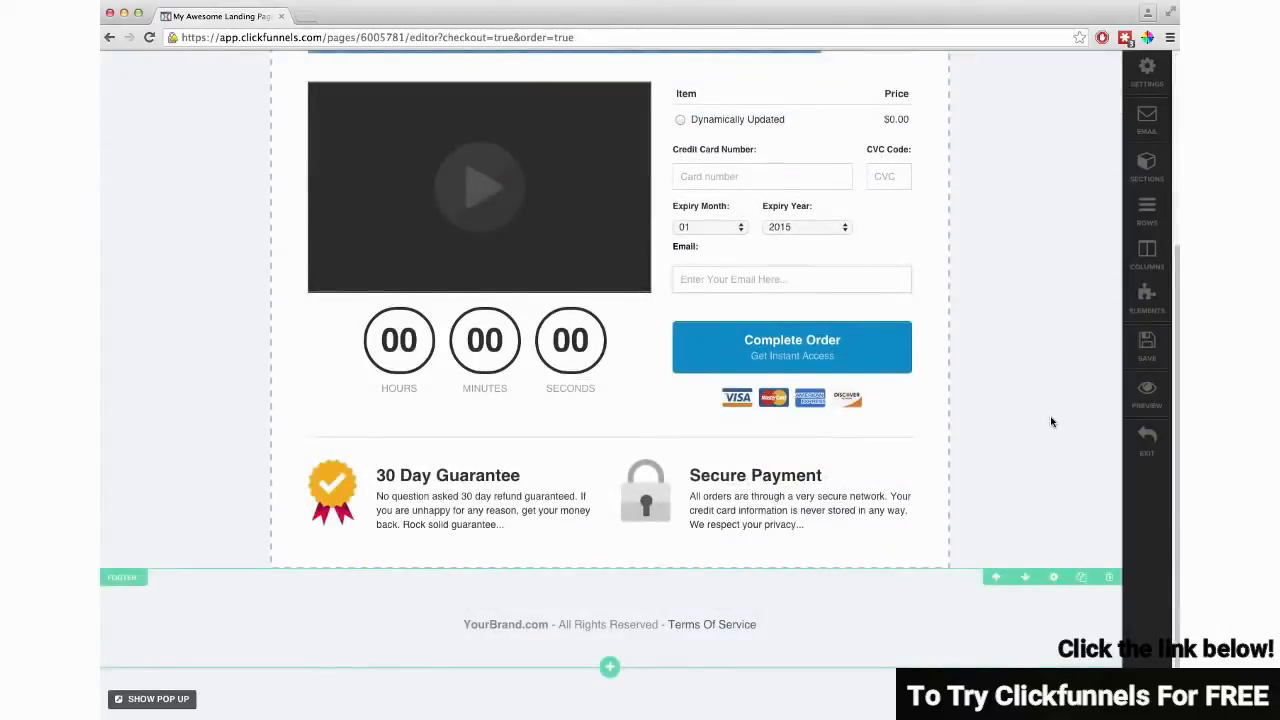
pyautogui.scroll(5, 1050, 422)
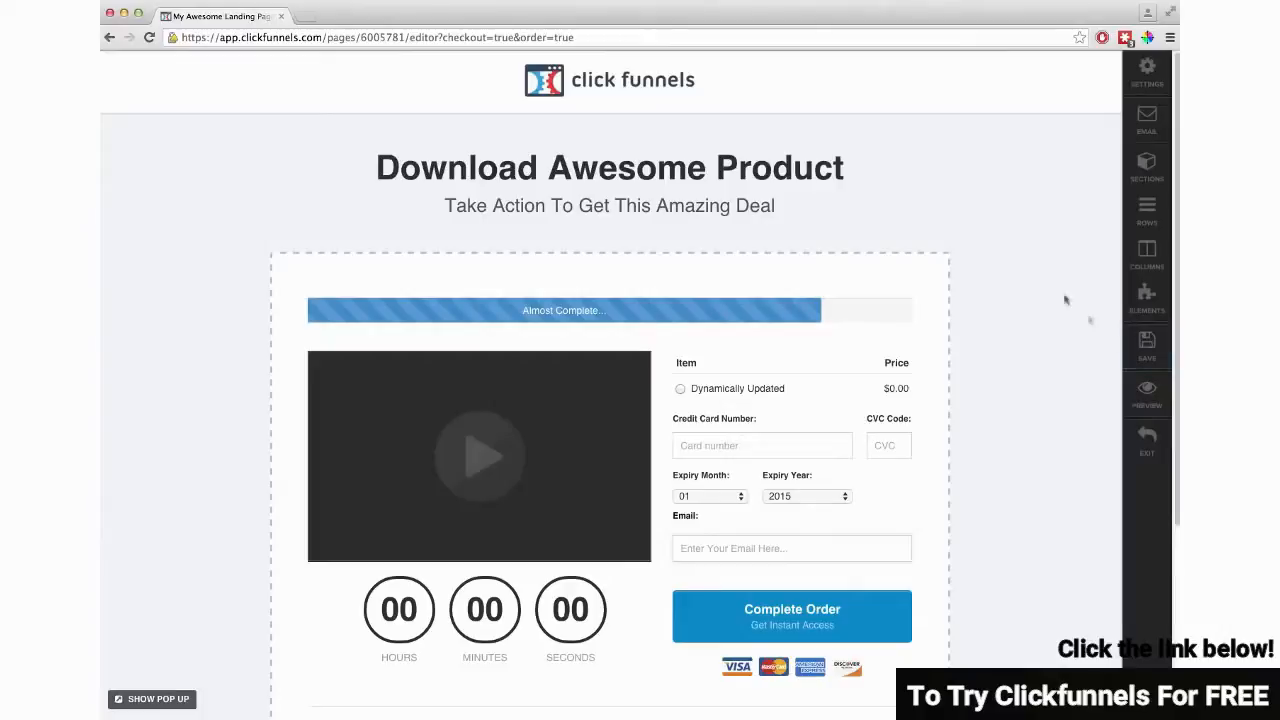
pyautogui.click(1124, 389)
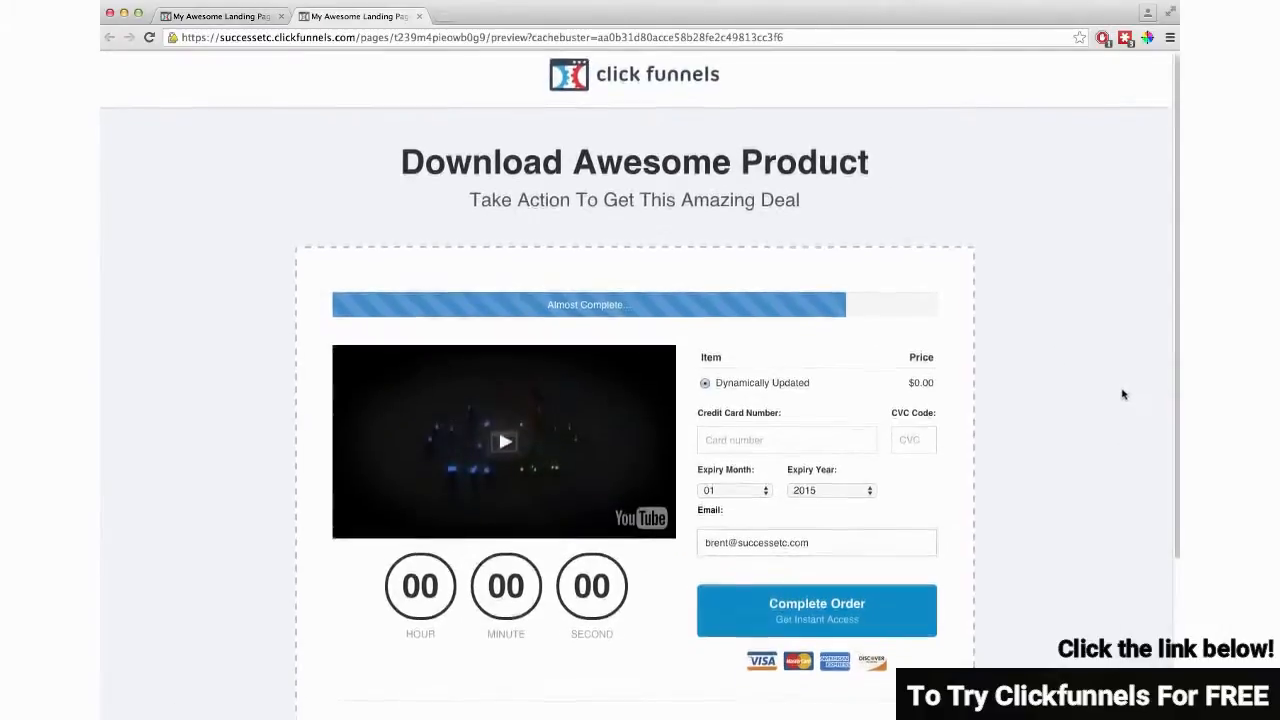
pyautogui.scroll(-3, 1122, 396)
pyautogui.scroll(3, 1122, 397)
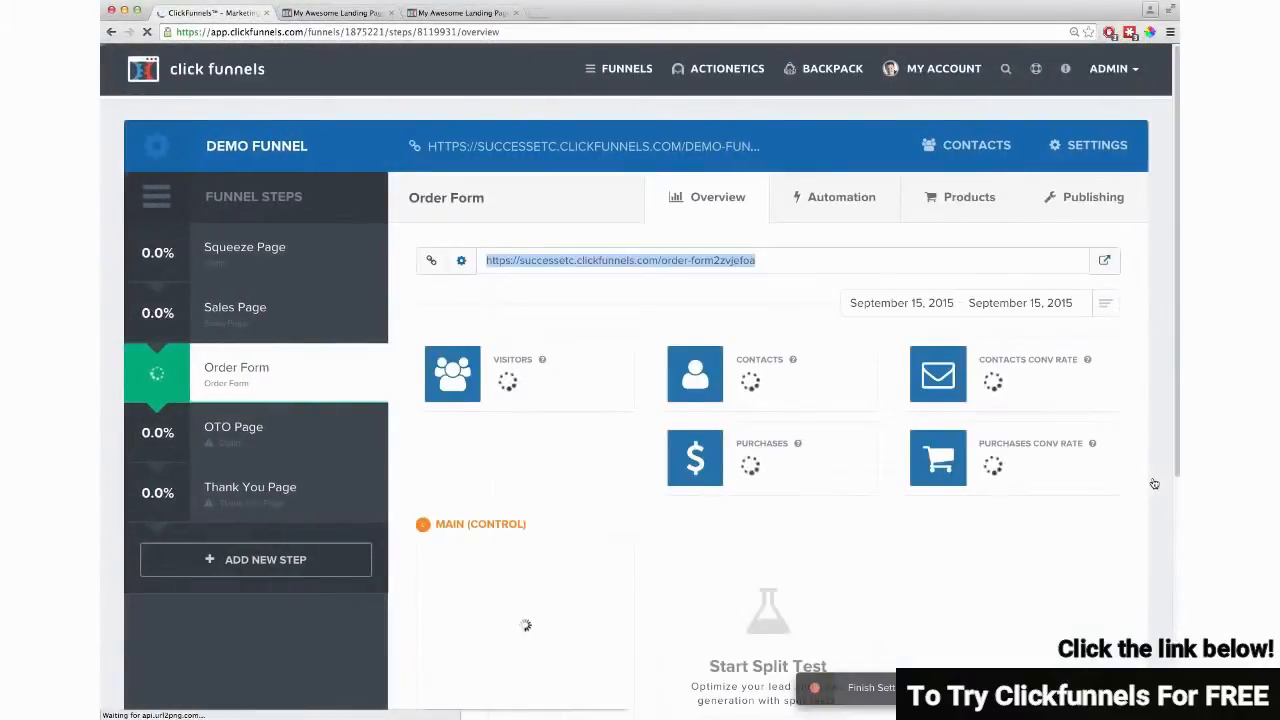
# Step: Apply the OTO Page 2 sales template to the OTO Page step of the funnel
pyautogui.click(249, 429)
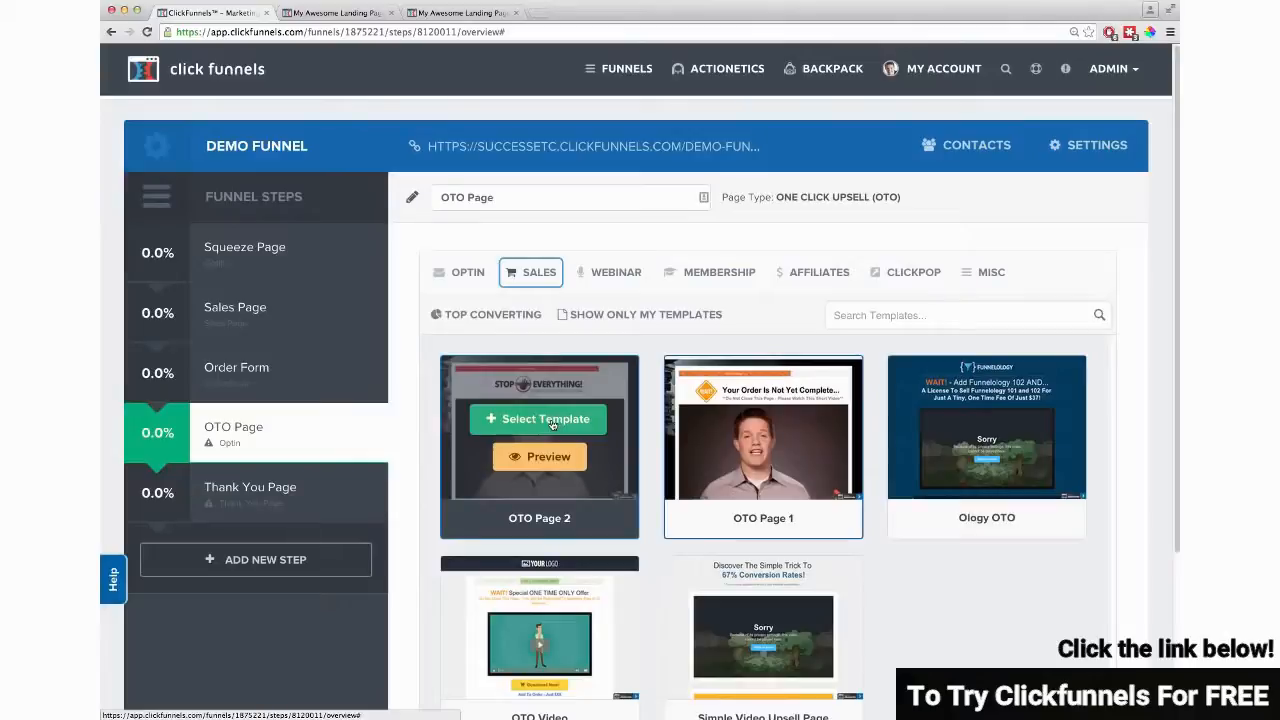
pyautogui.click(552, 424)
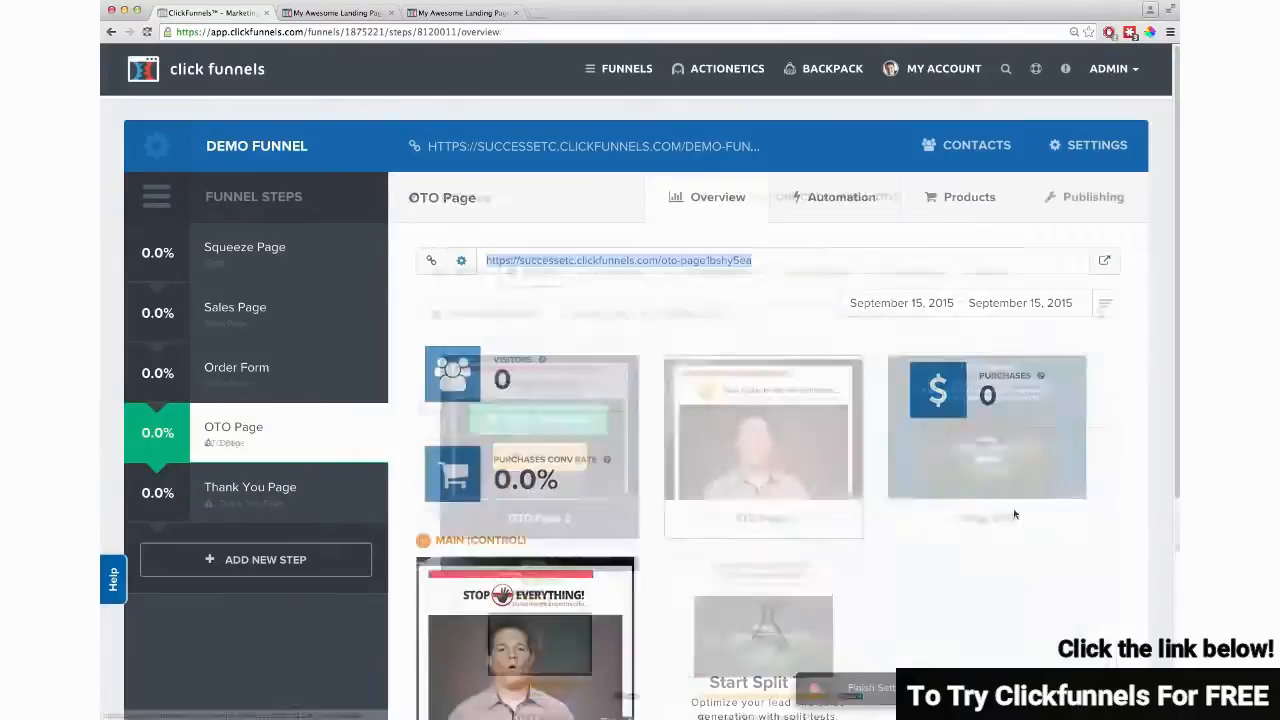
# Step: Apply the Download Clean Dotted thank-you template to the Thank You Page step and return to the Squeeze Page step
pyautogui.click(251, 488)
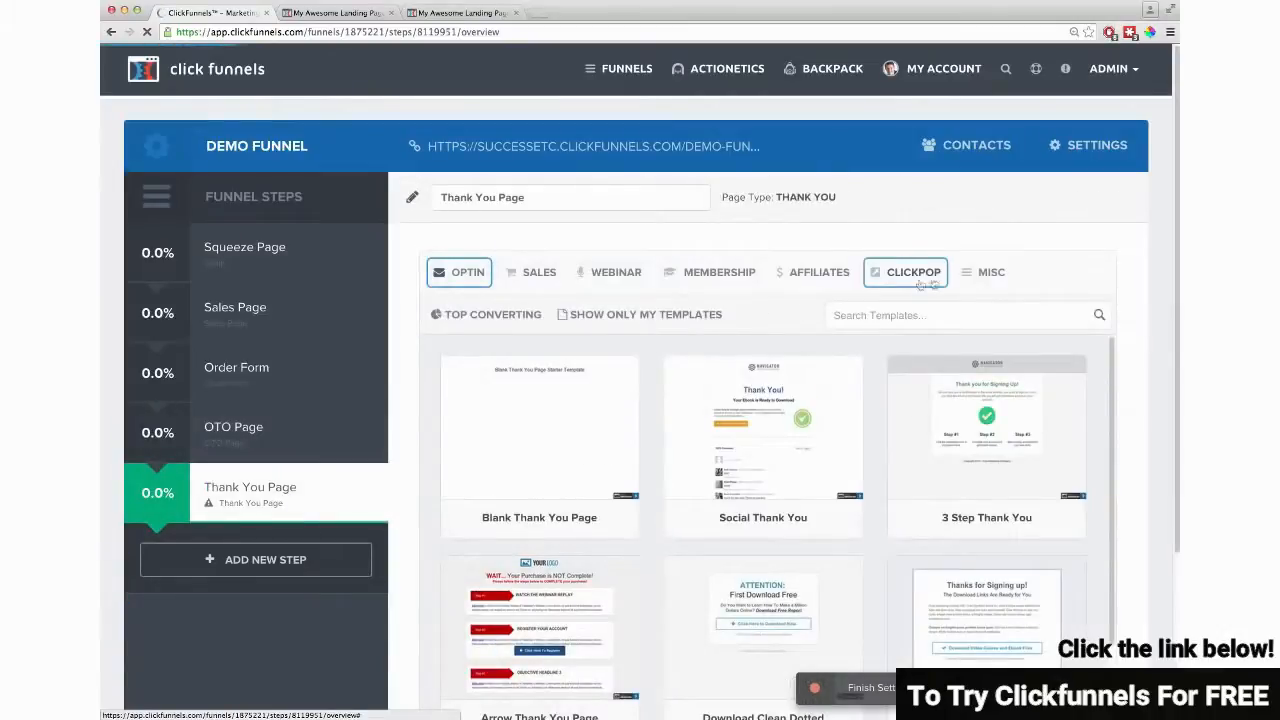
pyautogui.click(983, 276)
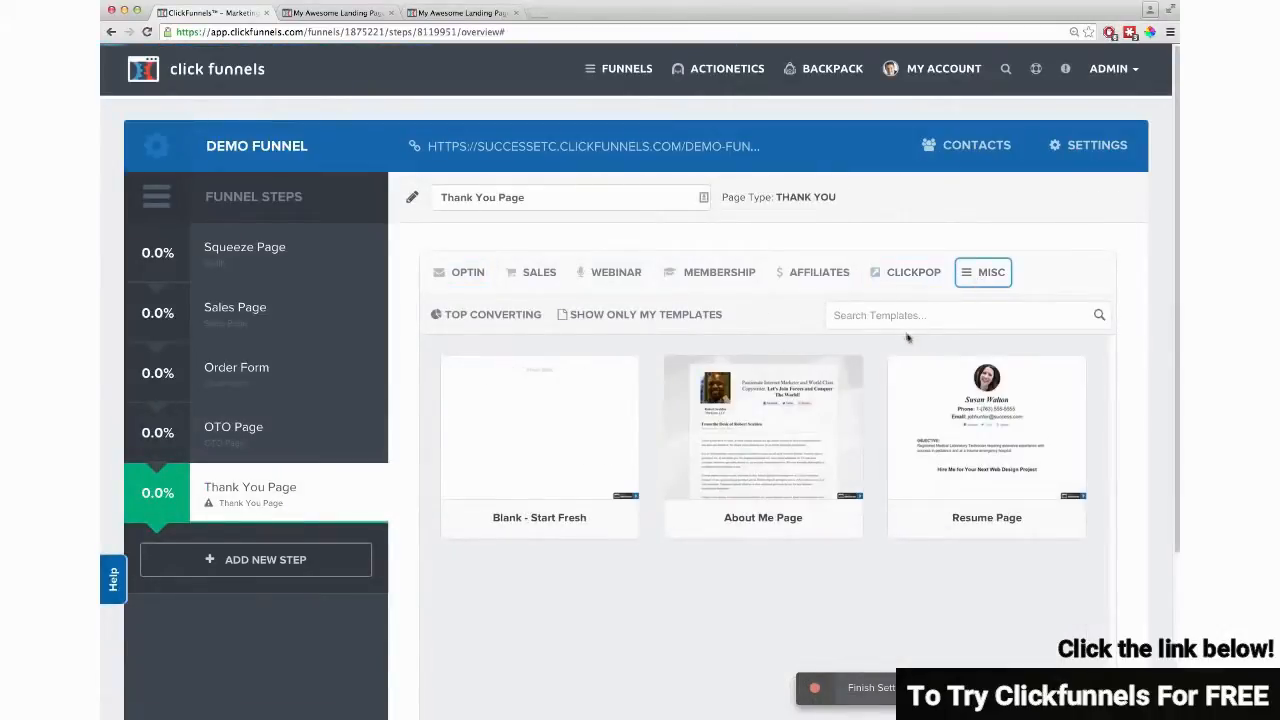
pyautogui.moveTo(476, 272)
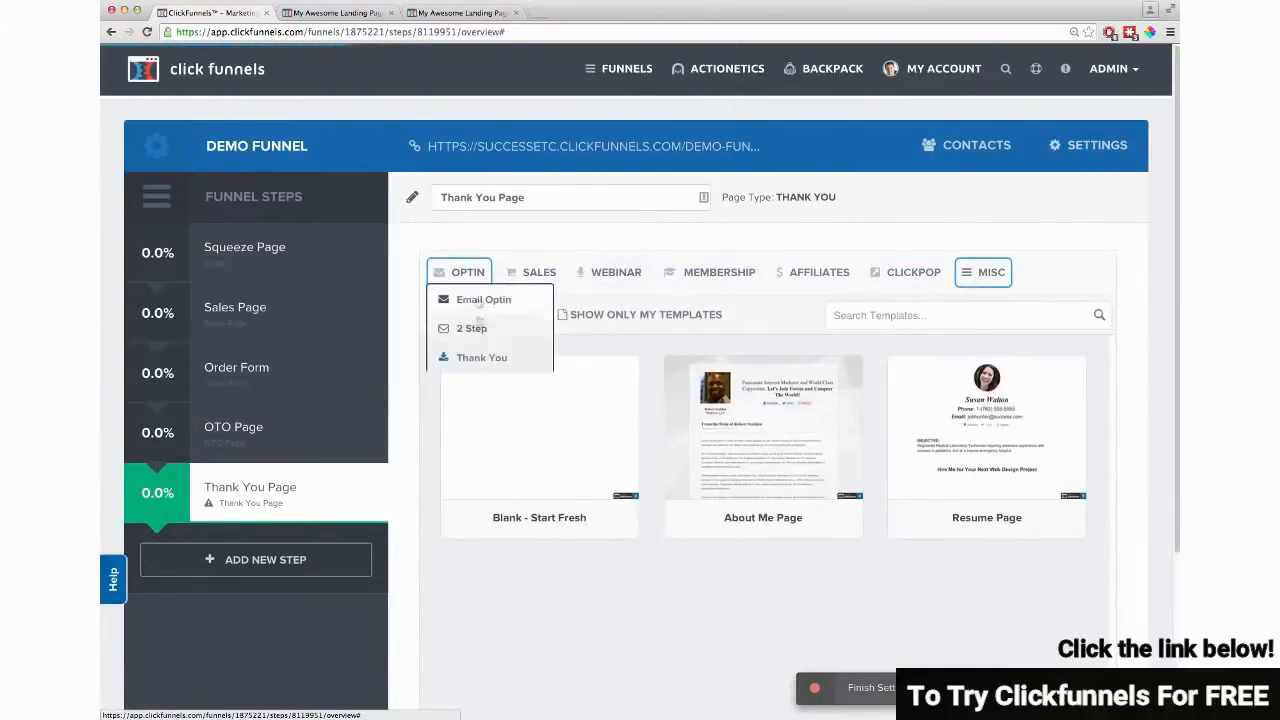
pyautogui.click(478, 360)
pyautogui.scroll(-1, 608, 470)
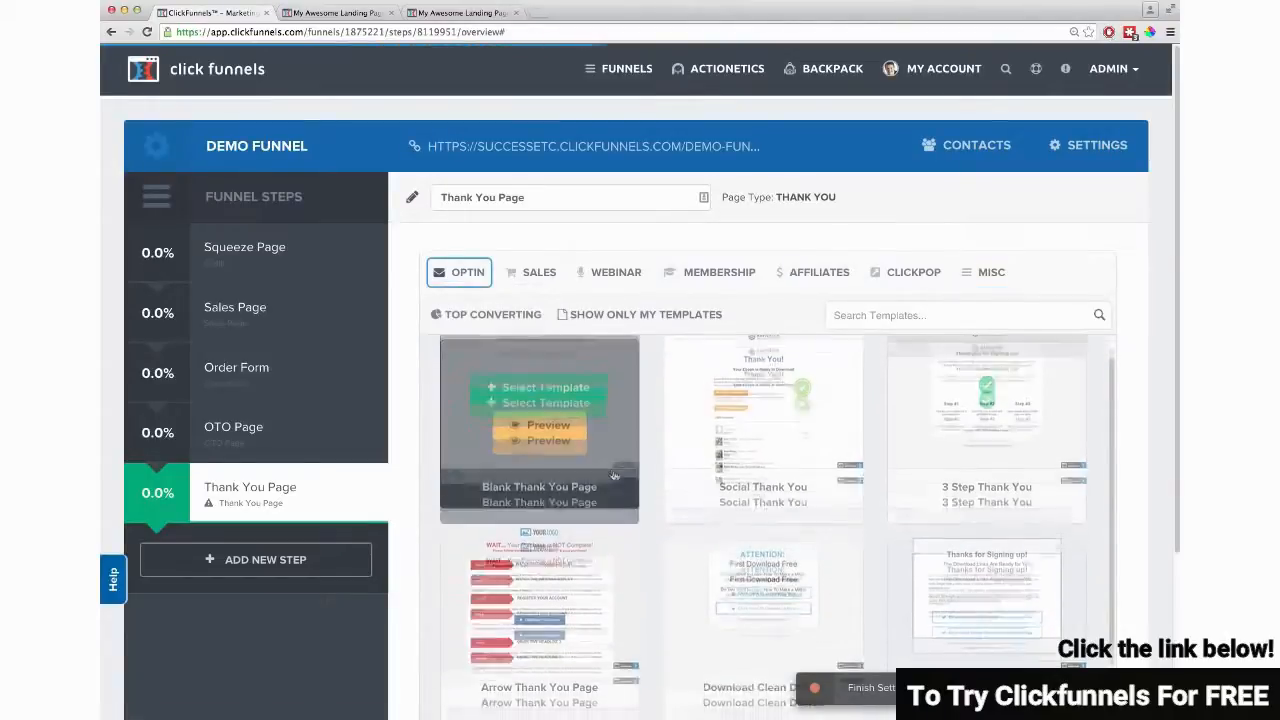
pyautogui.click(757, 590)
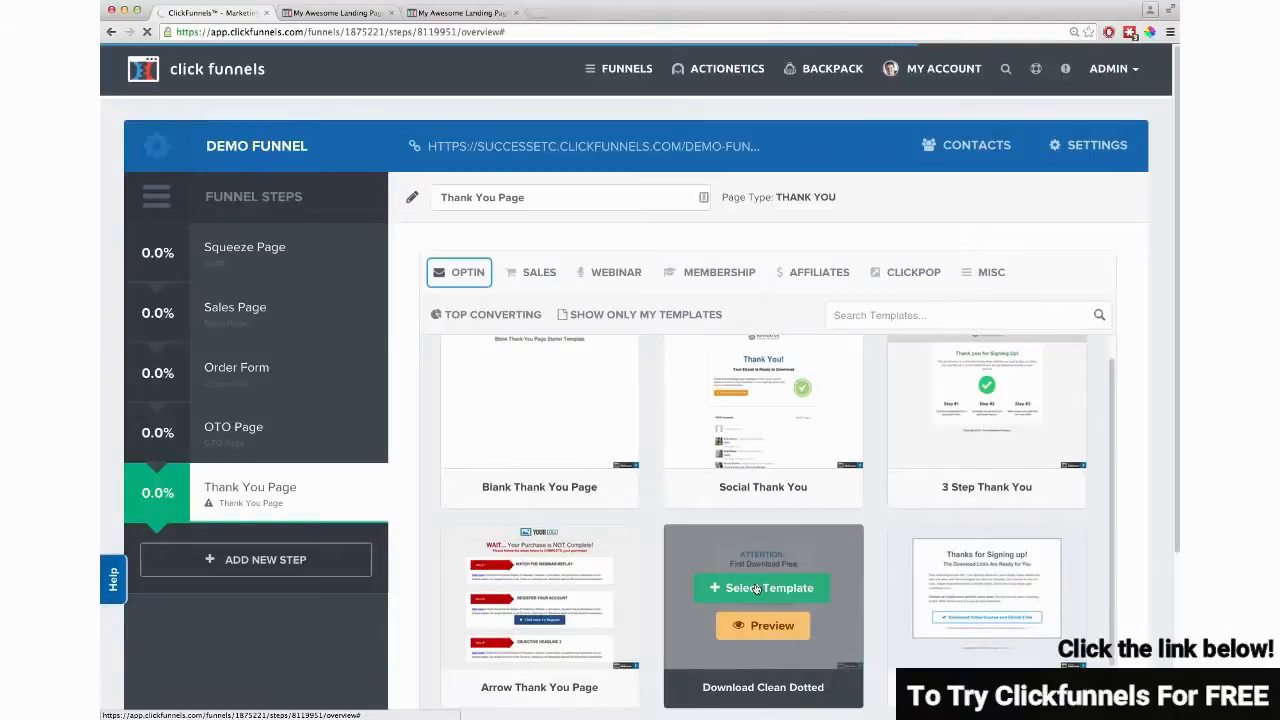
pyautogui.click(287, 247)
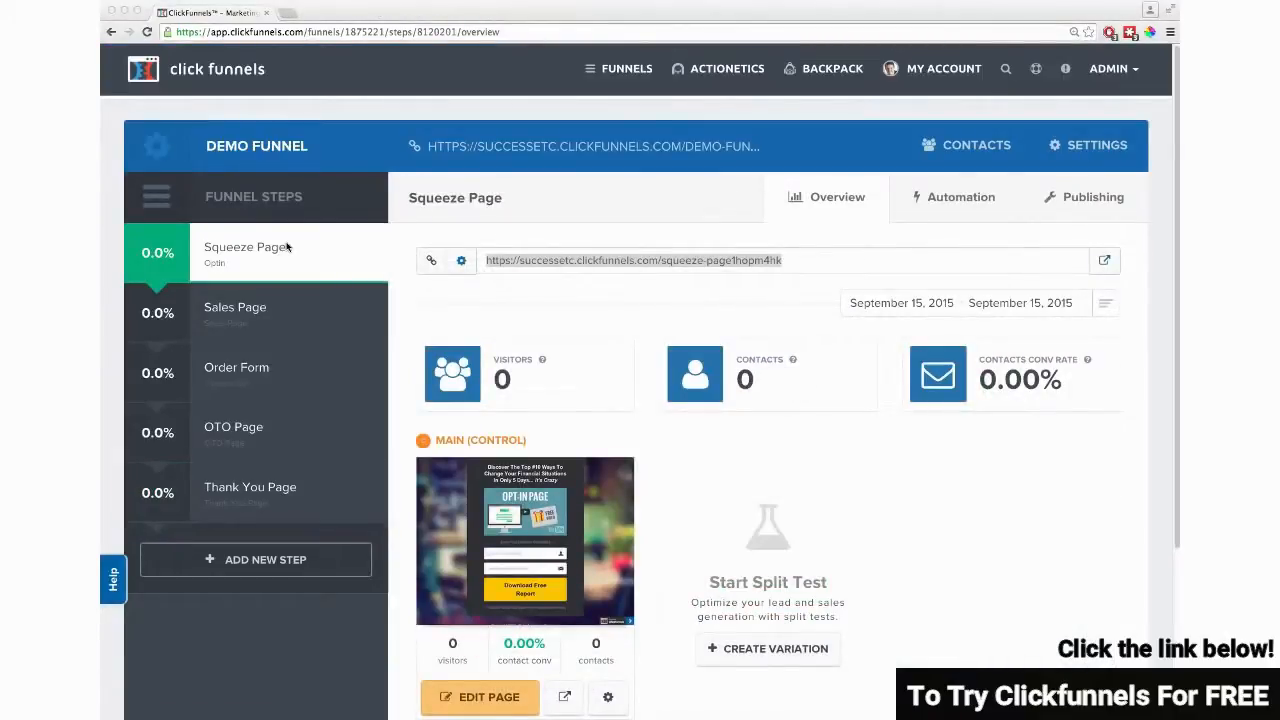